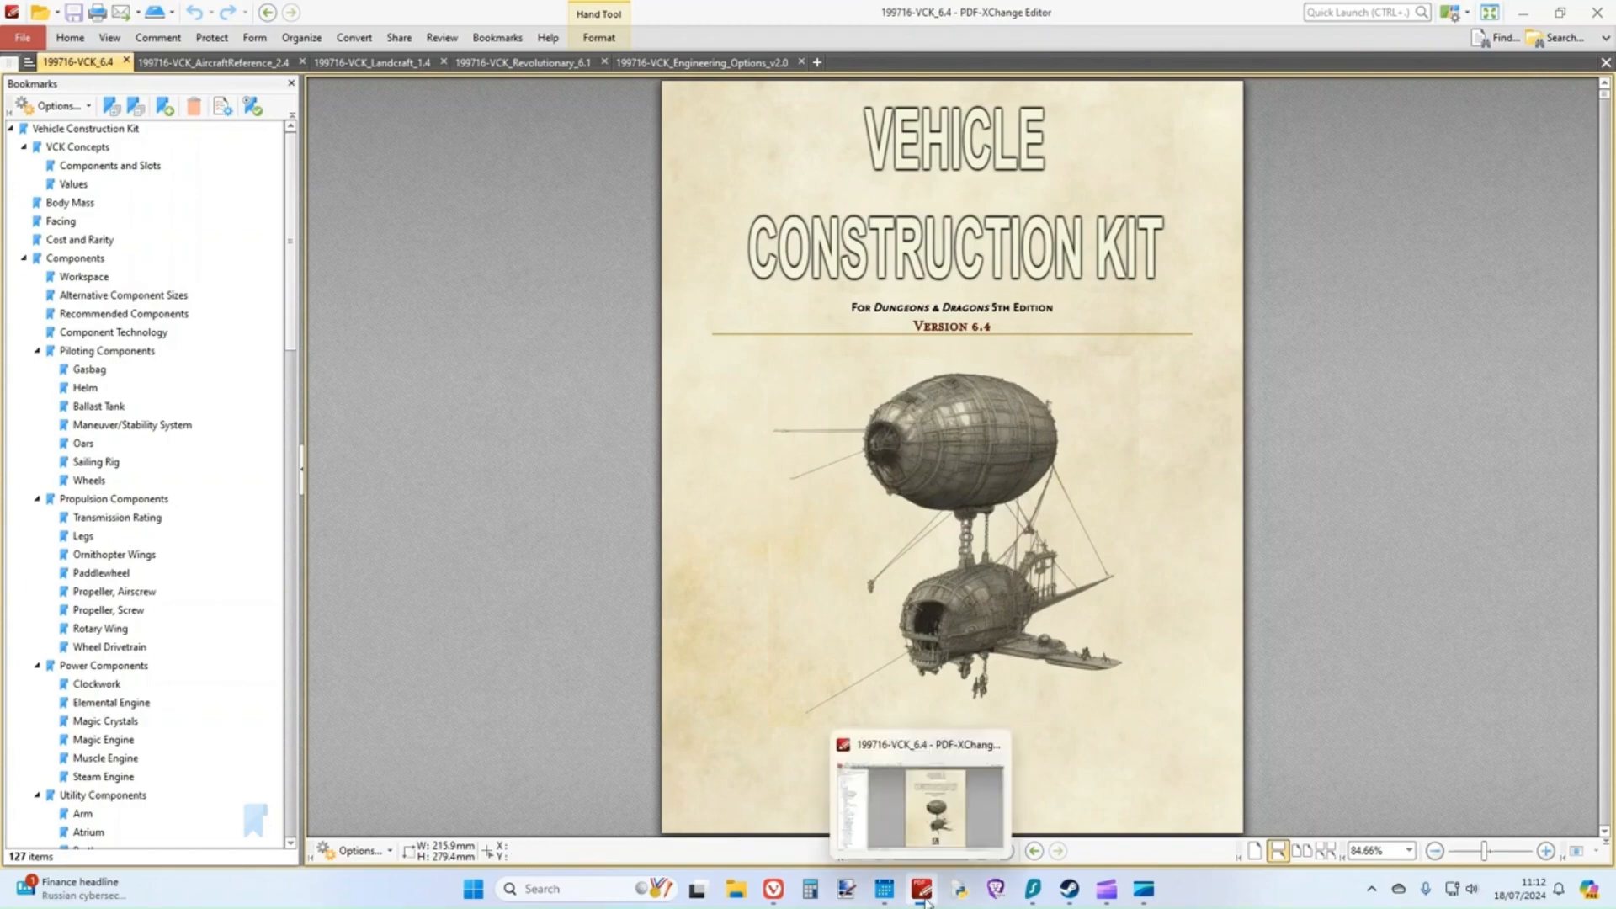
- Switch to the VCK: Future brew in the browser and go to its Laser Tank page
{"action": "left_click", "coordinate": [773, 889]}
{"action": "left_click_drag", "start_coordinate": [1605, 115], "coordinate": [1587, 716]}
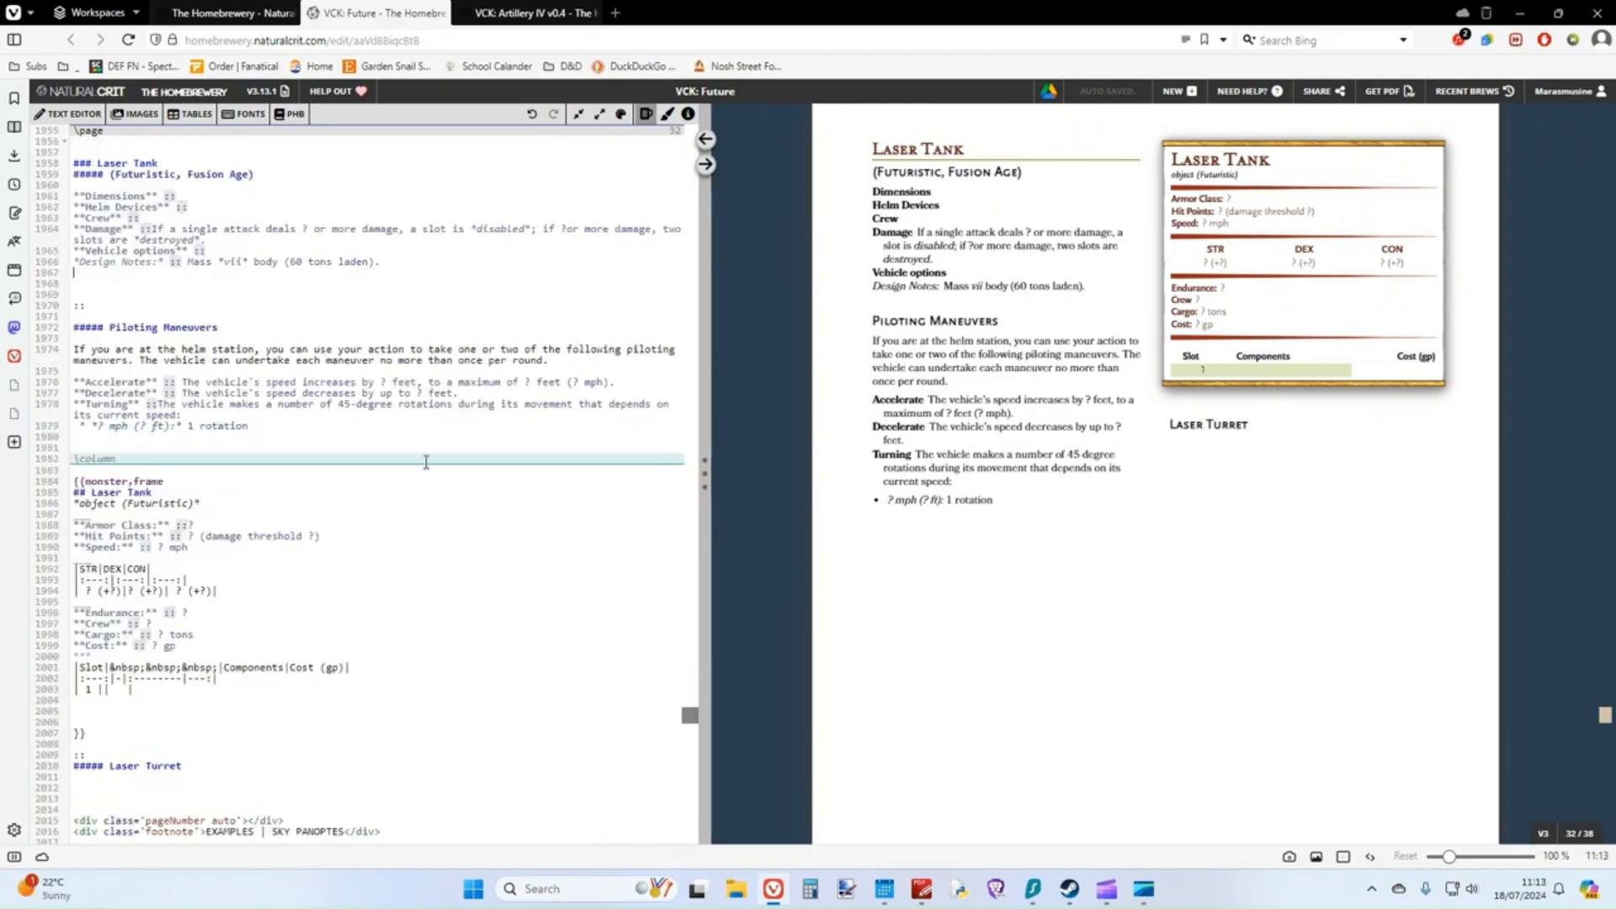
{"action": "mouse_move", "coordinate": [186, 116]}
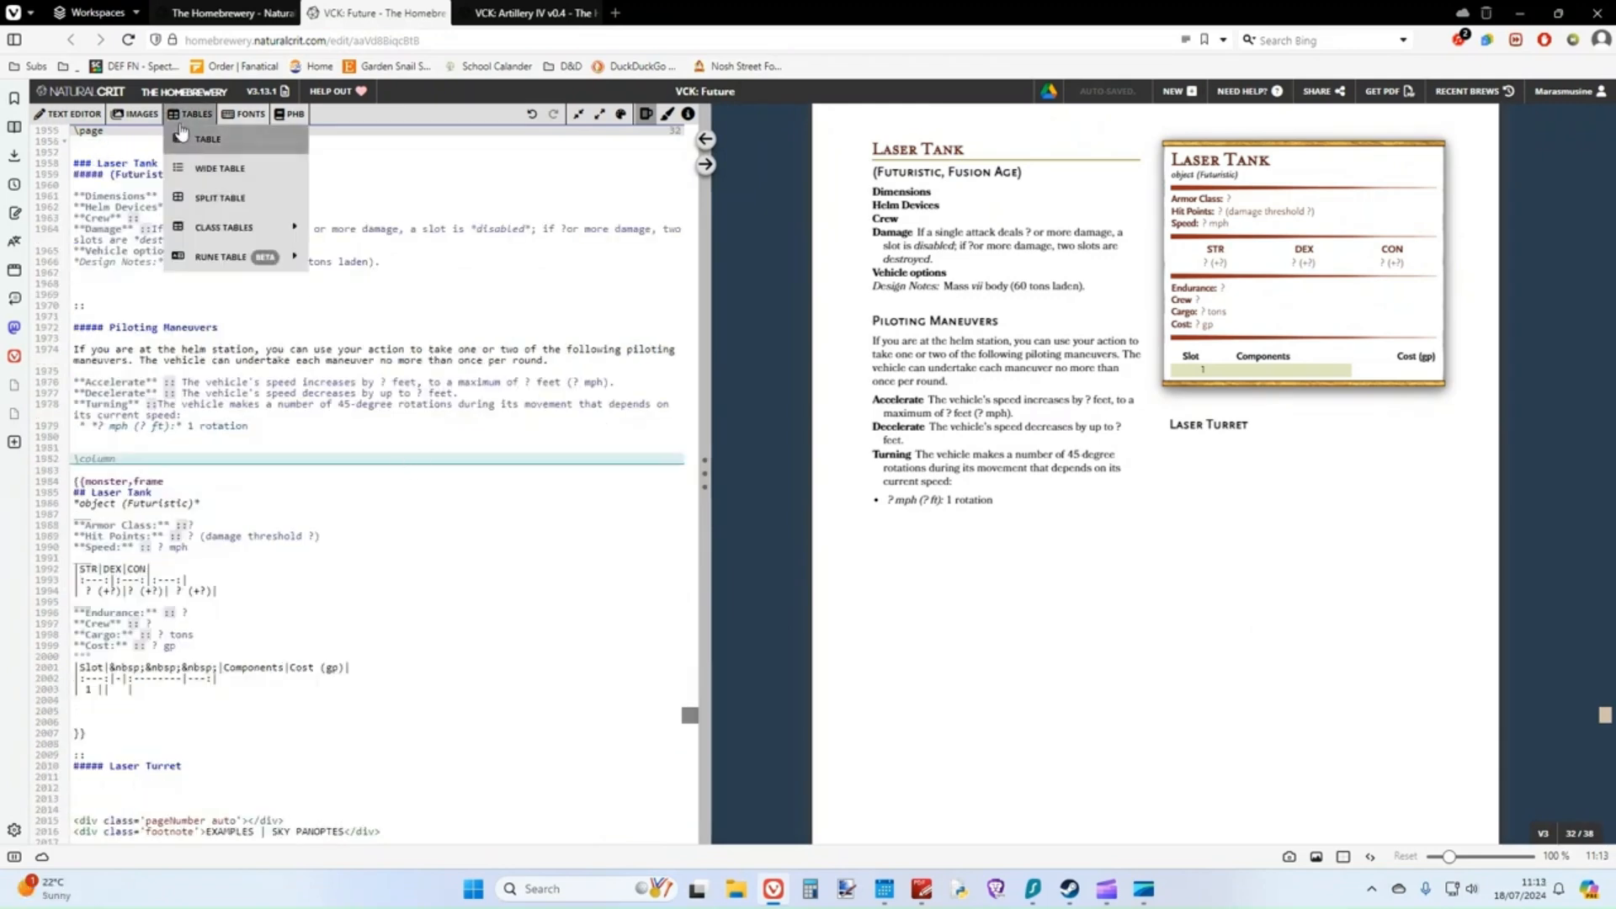
{"action": "mouse_move", "coordinate": [122, 116]}
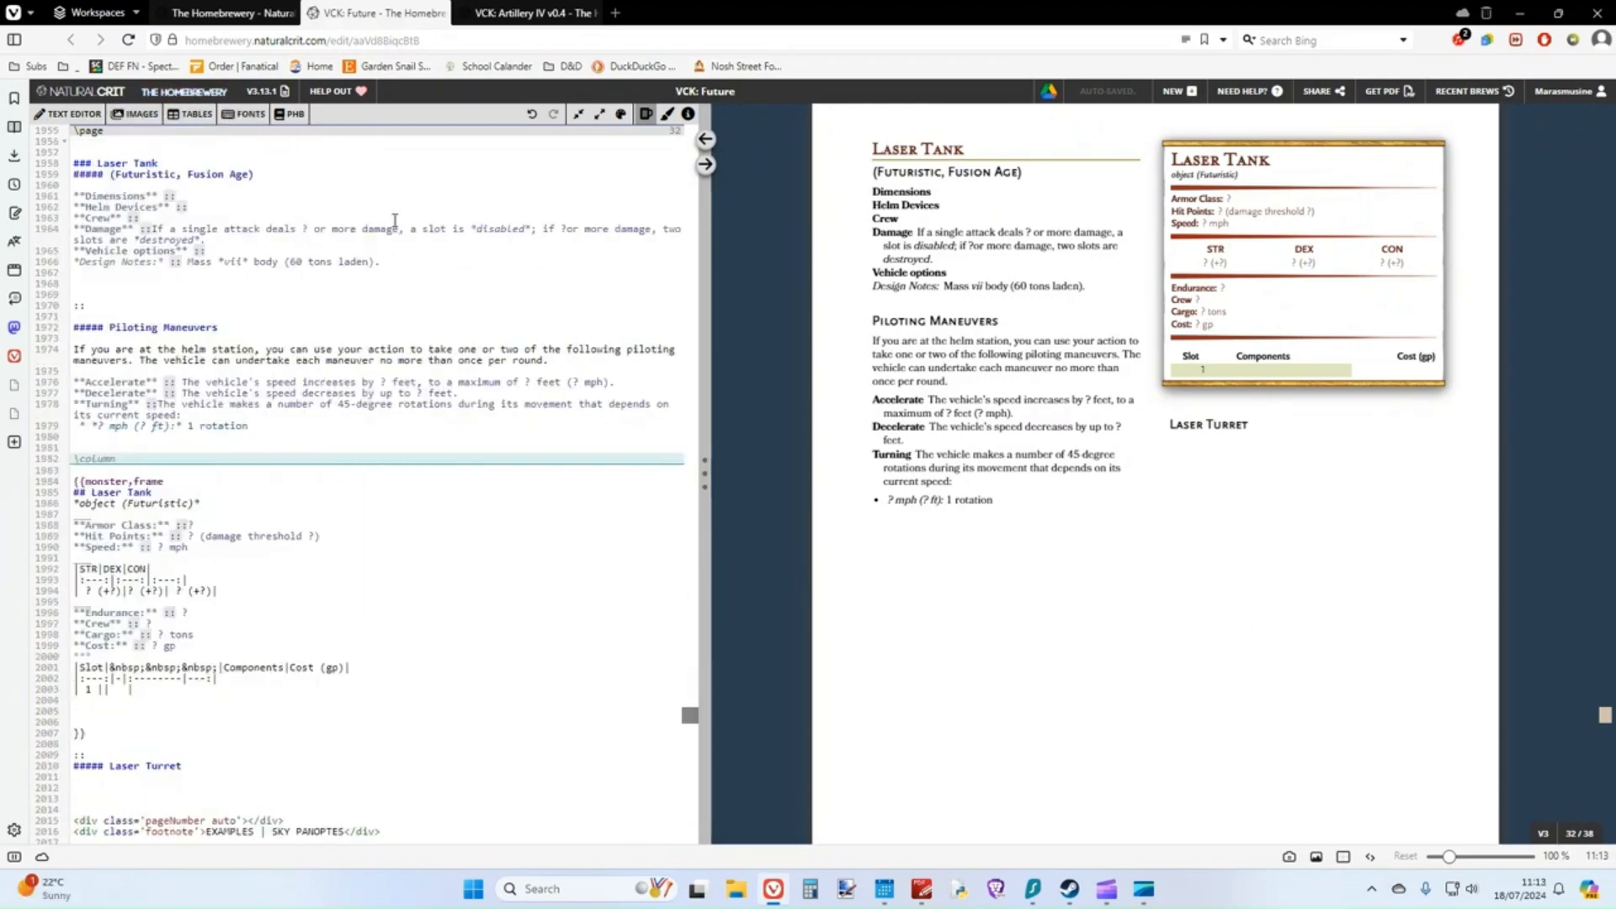
{"action": "scroll", "coordinate": [406, 256], "scroll_direction": "up", "scroll_amount": 1}
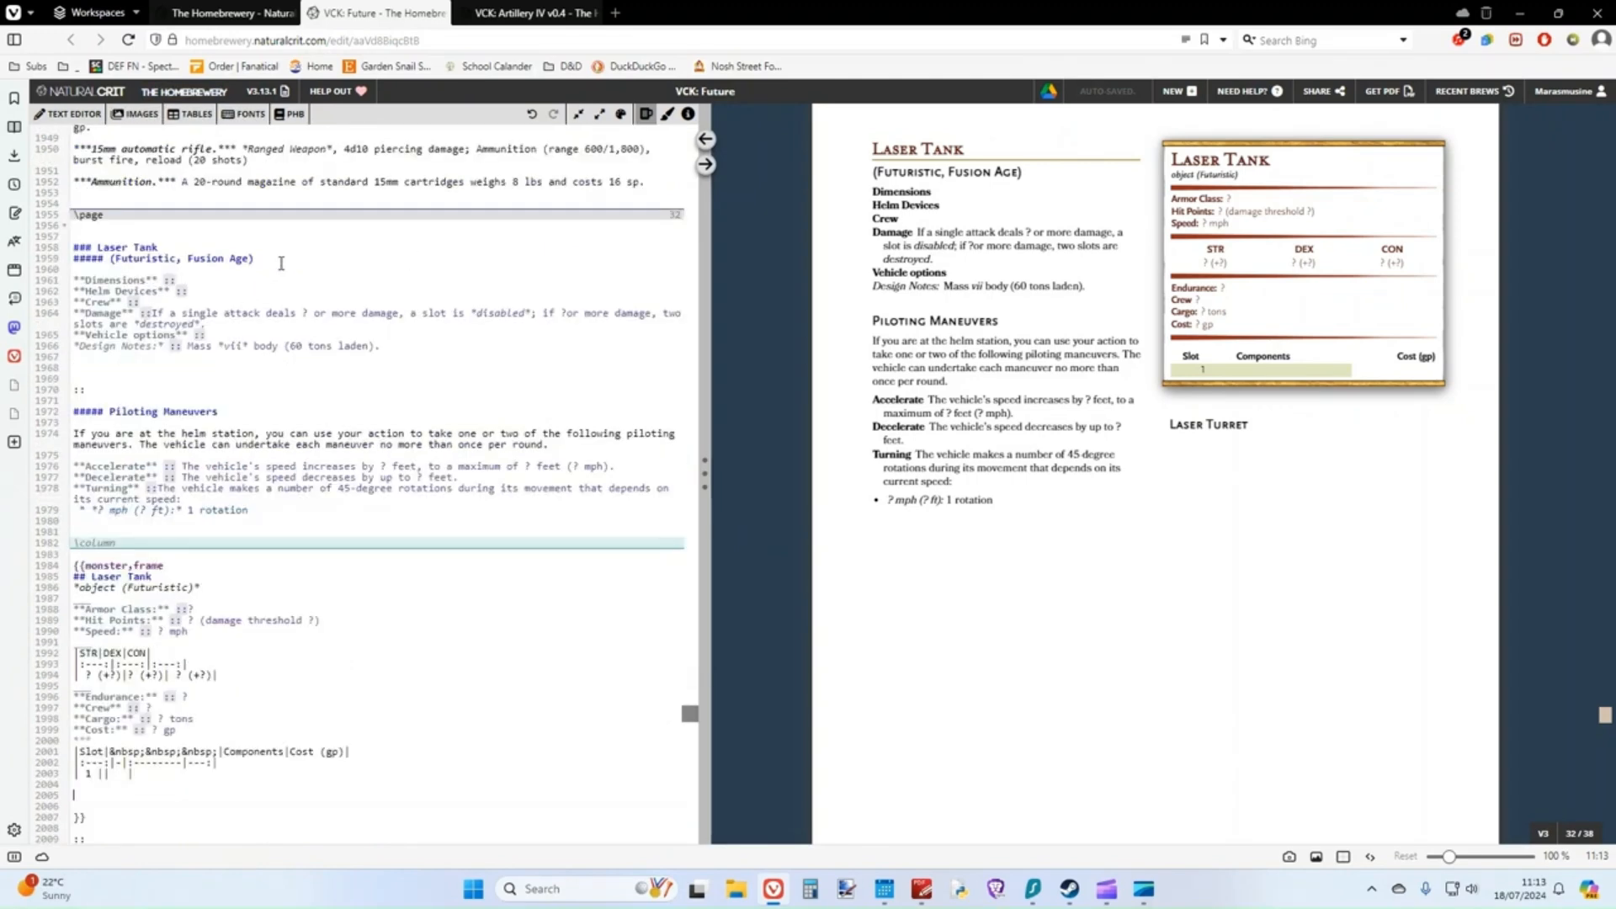
- Insert three blank lines below the Laser Tank's "(Futuristic, Fusion Age)" subtitle in the source text
{"action": "left_click", "coordinate": [340, 263]}
{"action": "key", "text": "Return"}
{"action": "key", "text": "Return"}
{"action": "key", "text": "Return"}
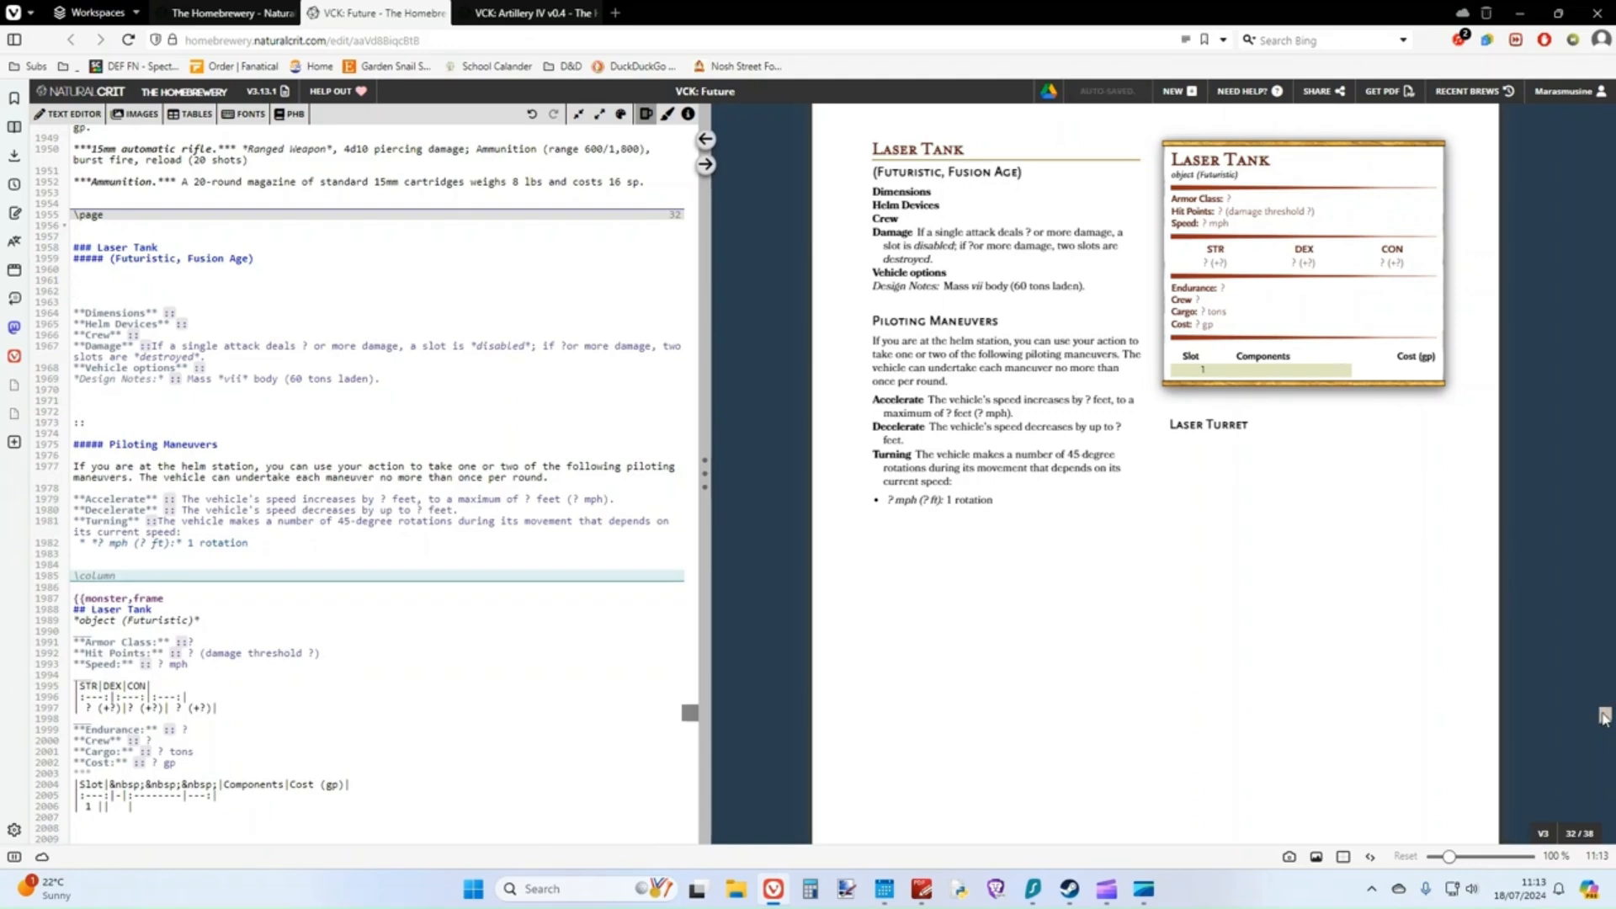
- Review the Future Tech Groups tables on the brew's first page and return to the Laser Tank page
{"action": "left_click_drag", "start_coordinate": [1604, 715], "coordinate": [1605, 574]}
{"action": "left_click_drag", "start_coordinate": [1613, 410], "coordinate": [1605, 112]}
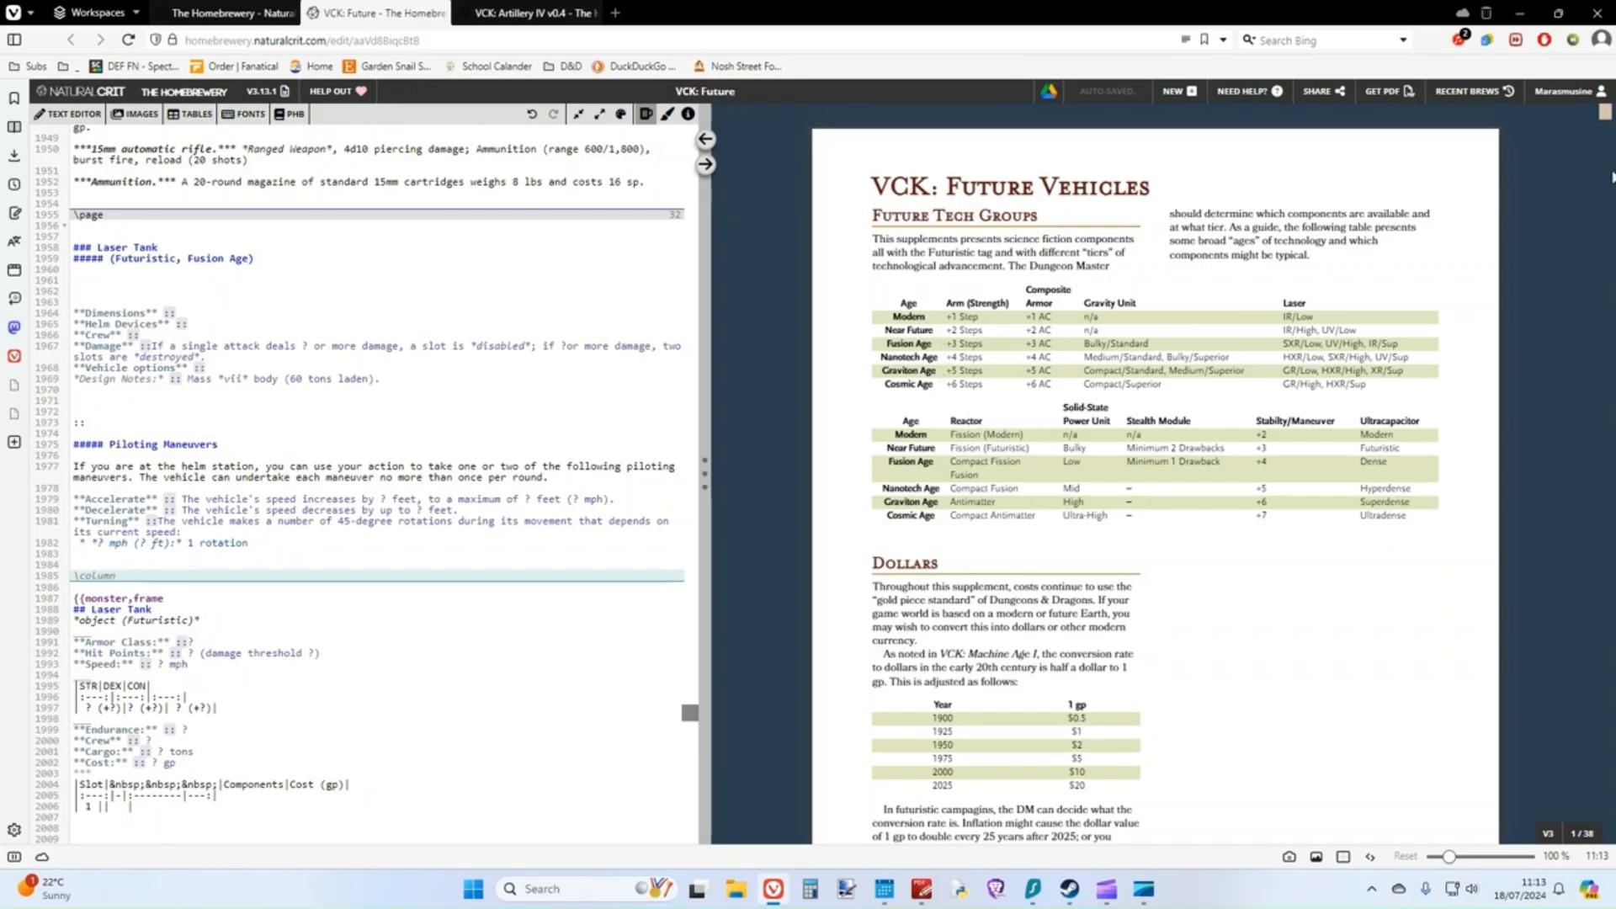
{"action": "left_click_drag", "start_coordinate": [1608, 115], "coordinate": [1611, 842]}
{"action": "left_click", "coordinate": [705, 165]}
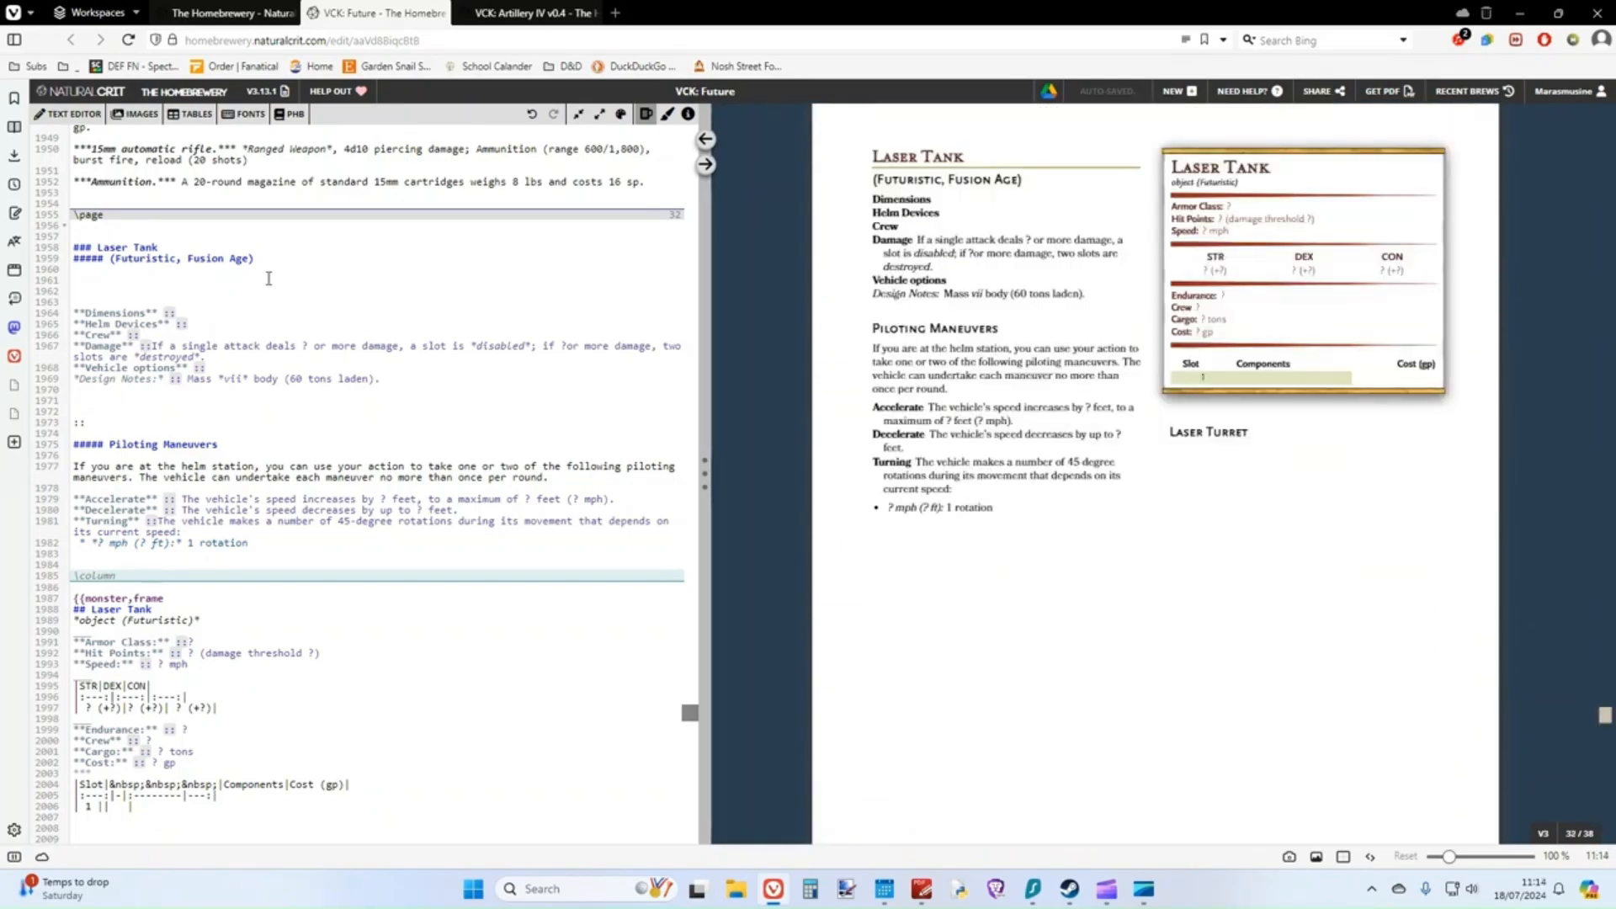
- Start a bullet list under the Laser Tank subtitle with "MBT", "60 tons", "LASER TURRET!" and "Fusion powered."
{"action": "left_click", "coordinate": [269, 279]}
{"action": "type", "text": "- MBT"}
{"action": "key", "text": "Return"}
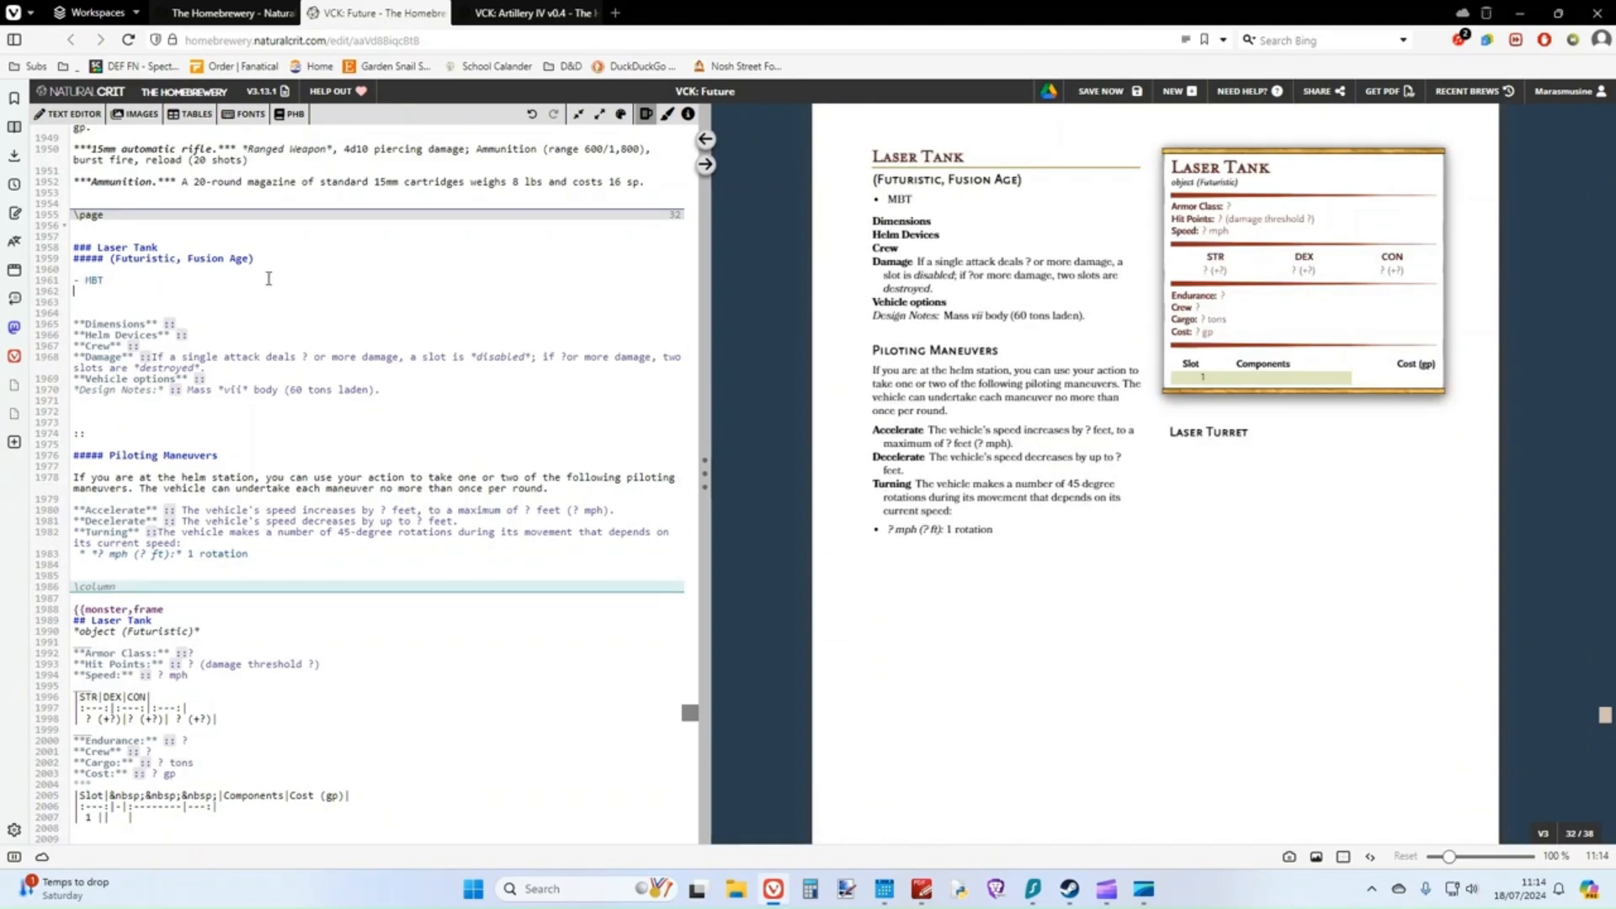
{"action": "type", "text": "60 tons"}
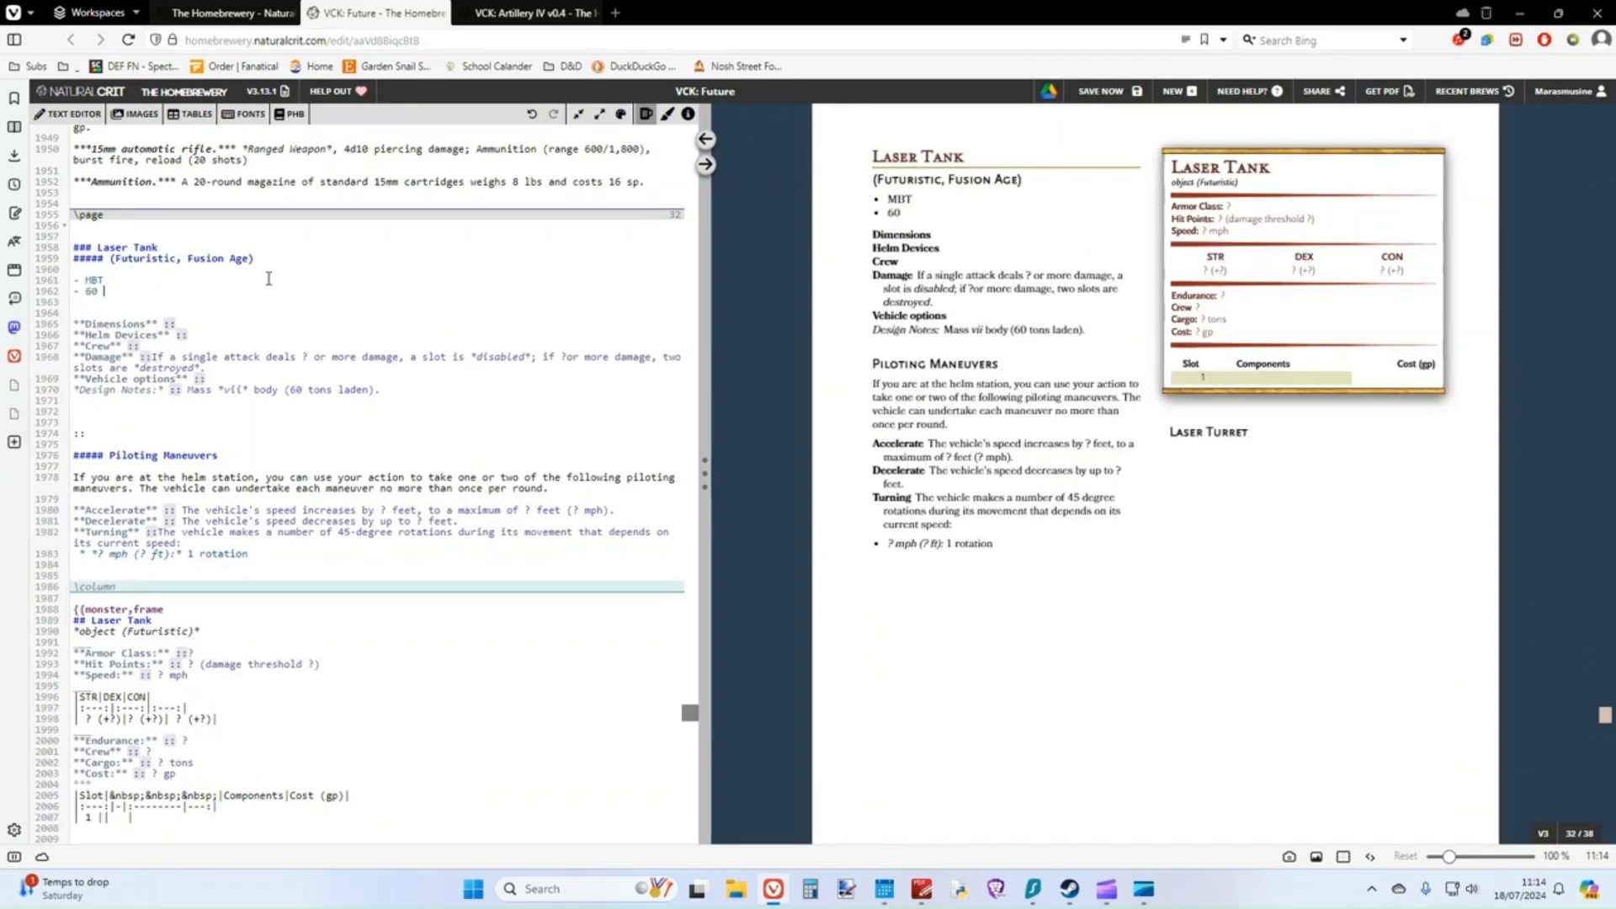
{"action": "key", "text": "Return"}
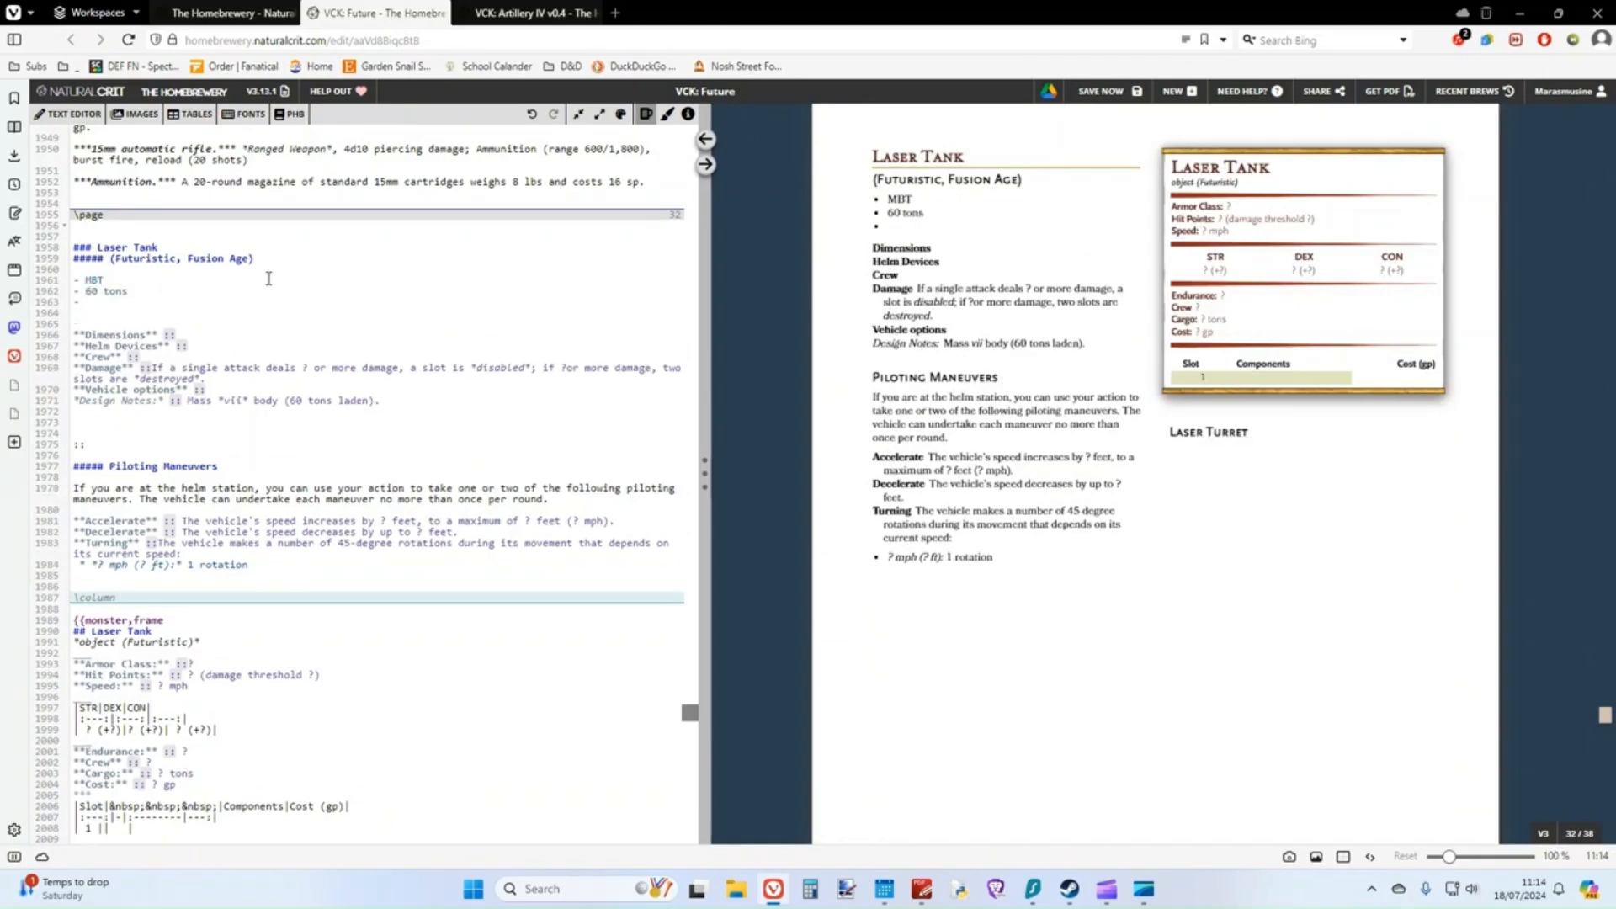
{"action": "type", "text": "LASER TURRET!"}
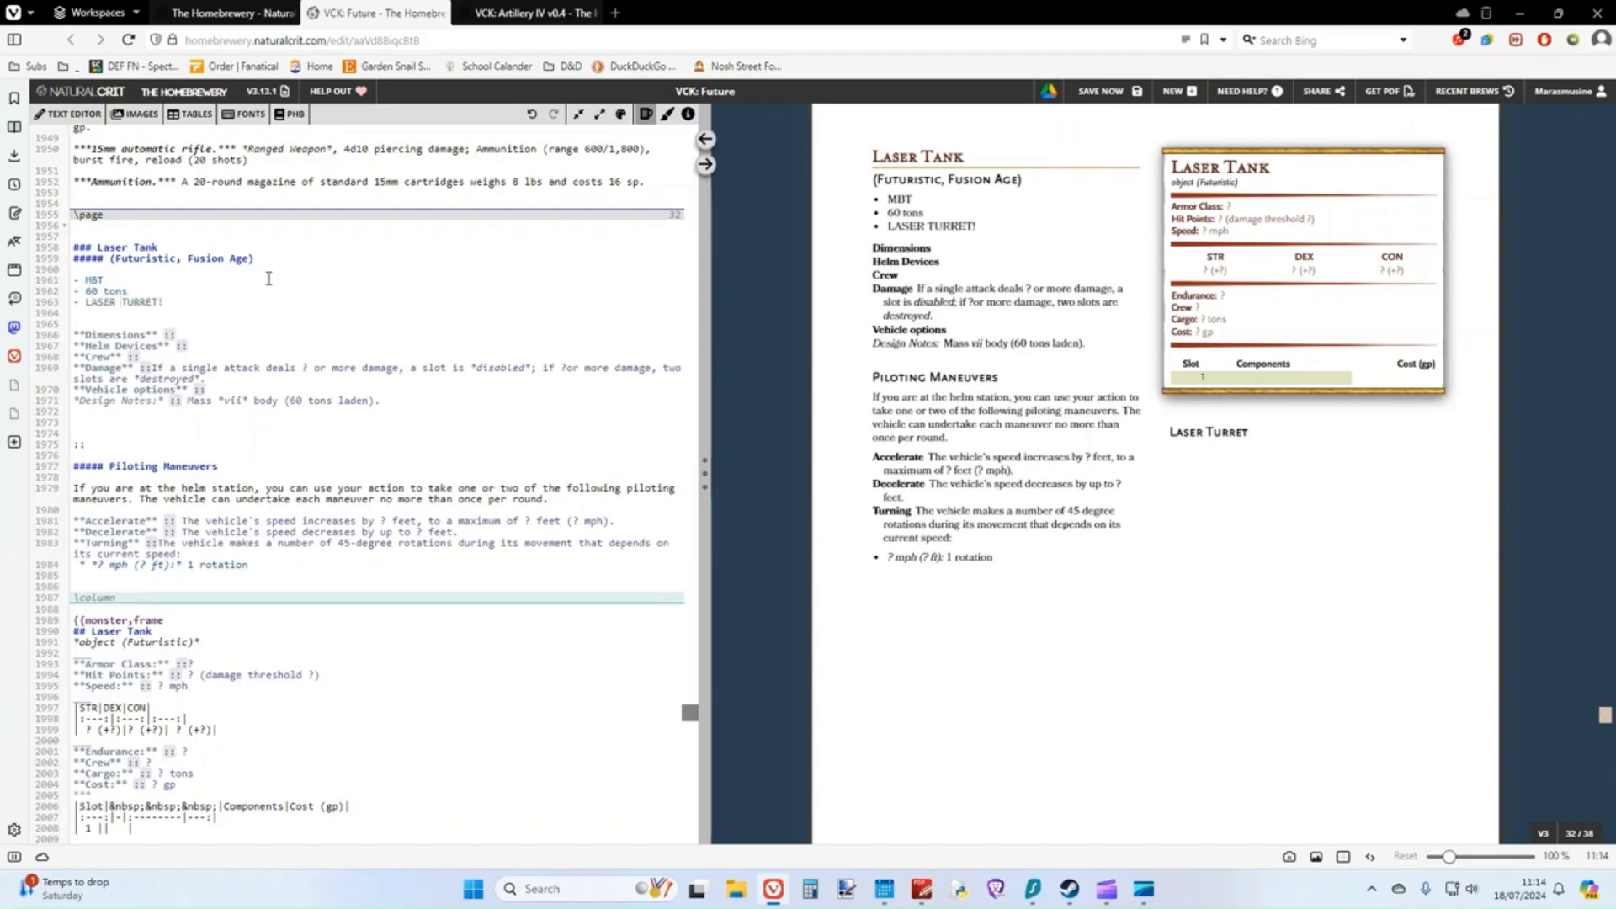
{"action": "key", "text": "Return"}
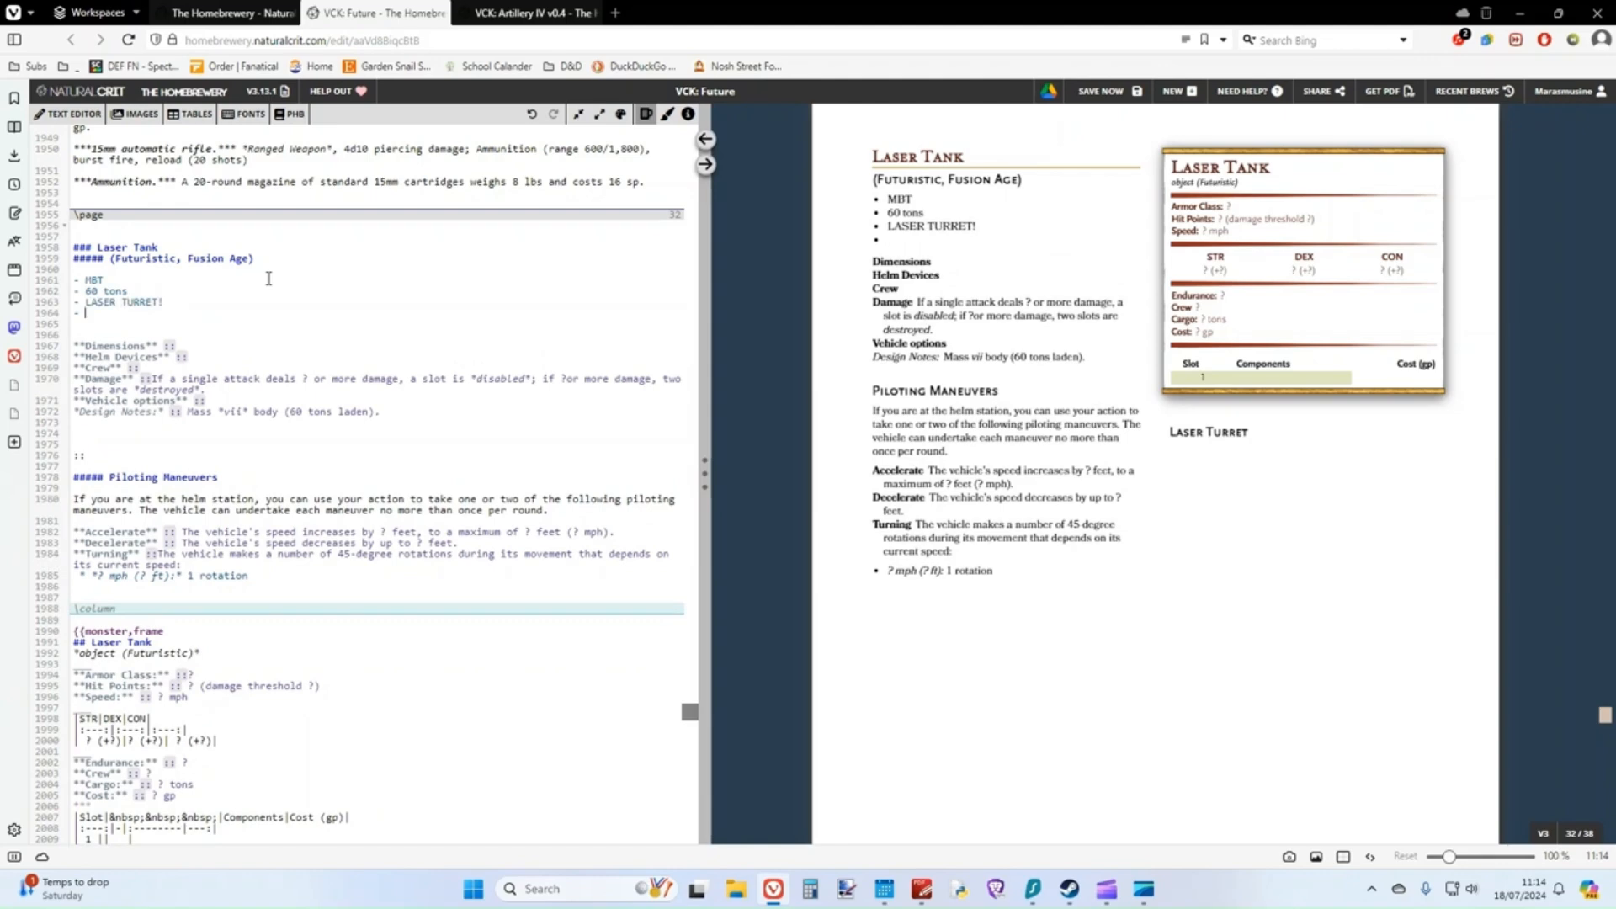
{"action": "type", "text": "Fusion powered."}
{"action": "key", "text": "Return"}
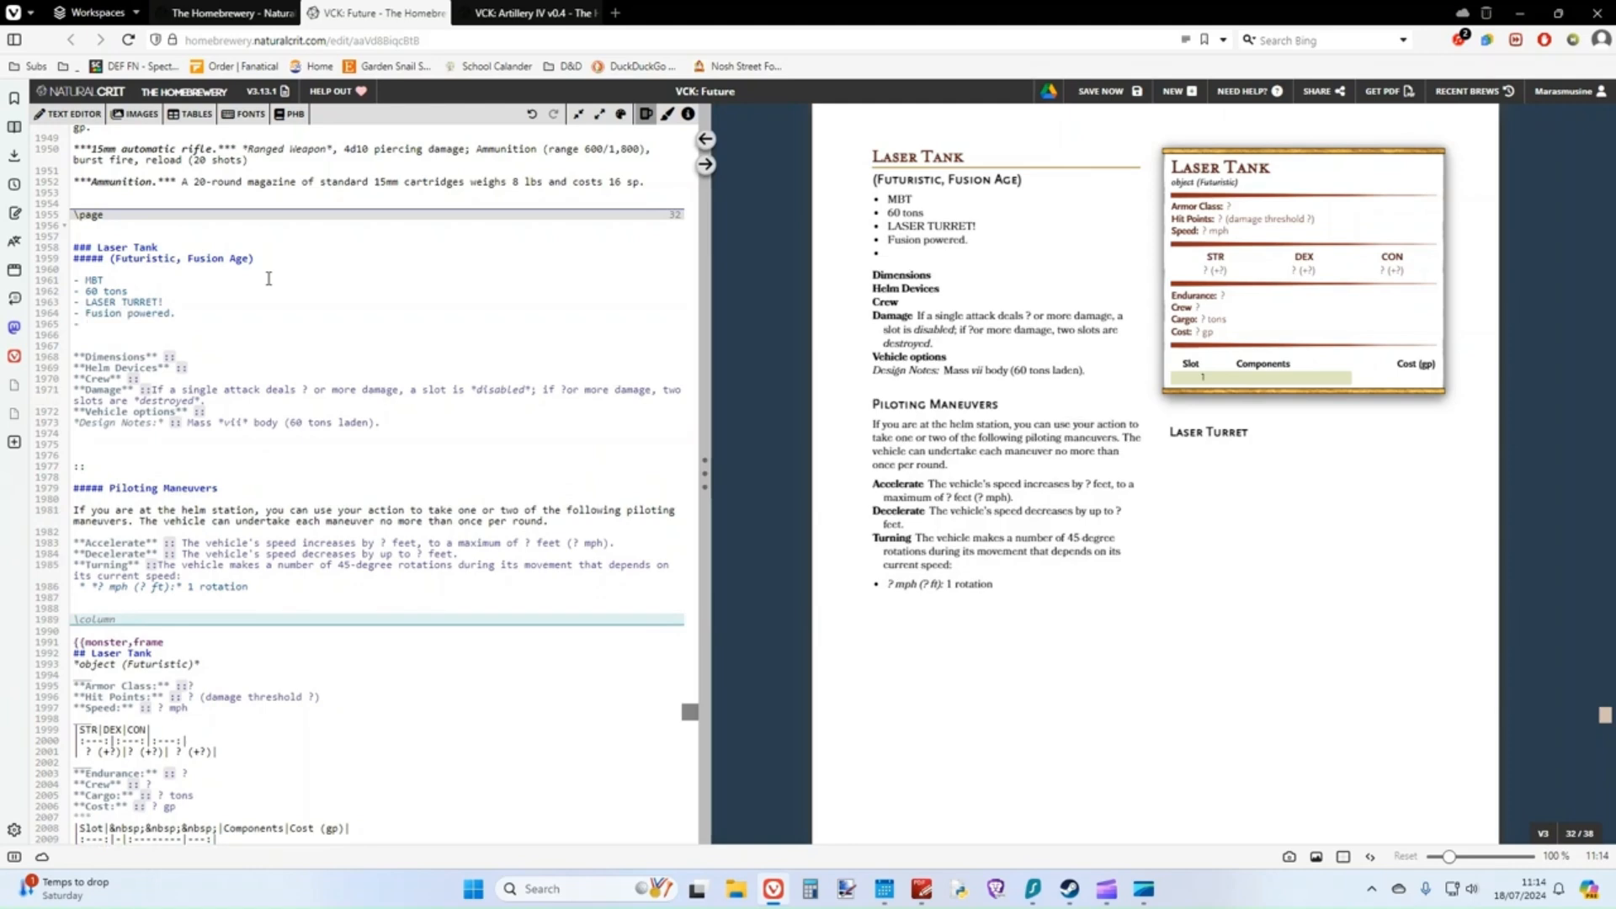
- Extend the Laser Tank bullet list with "machine gun", "anti-missile missles." and "Really well armoured on the front."
{"action": "type", "text": "mo"}
{"action": "key", "text": "BackSpace"}
{"action": "key", "text": "BackSpace"}
{"action": "type", "text": "machine gun"}
{"action": "key", "text": "Return"}
{"action": "type", "text": "- "}
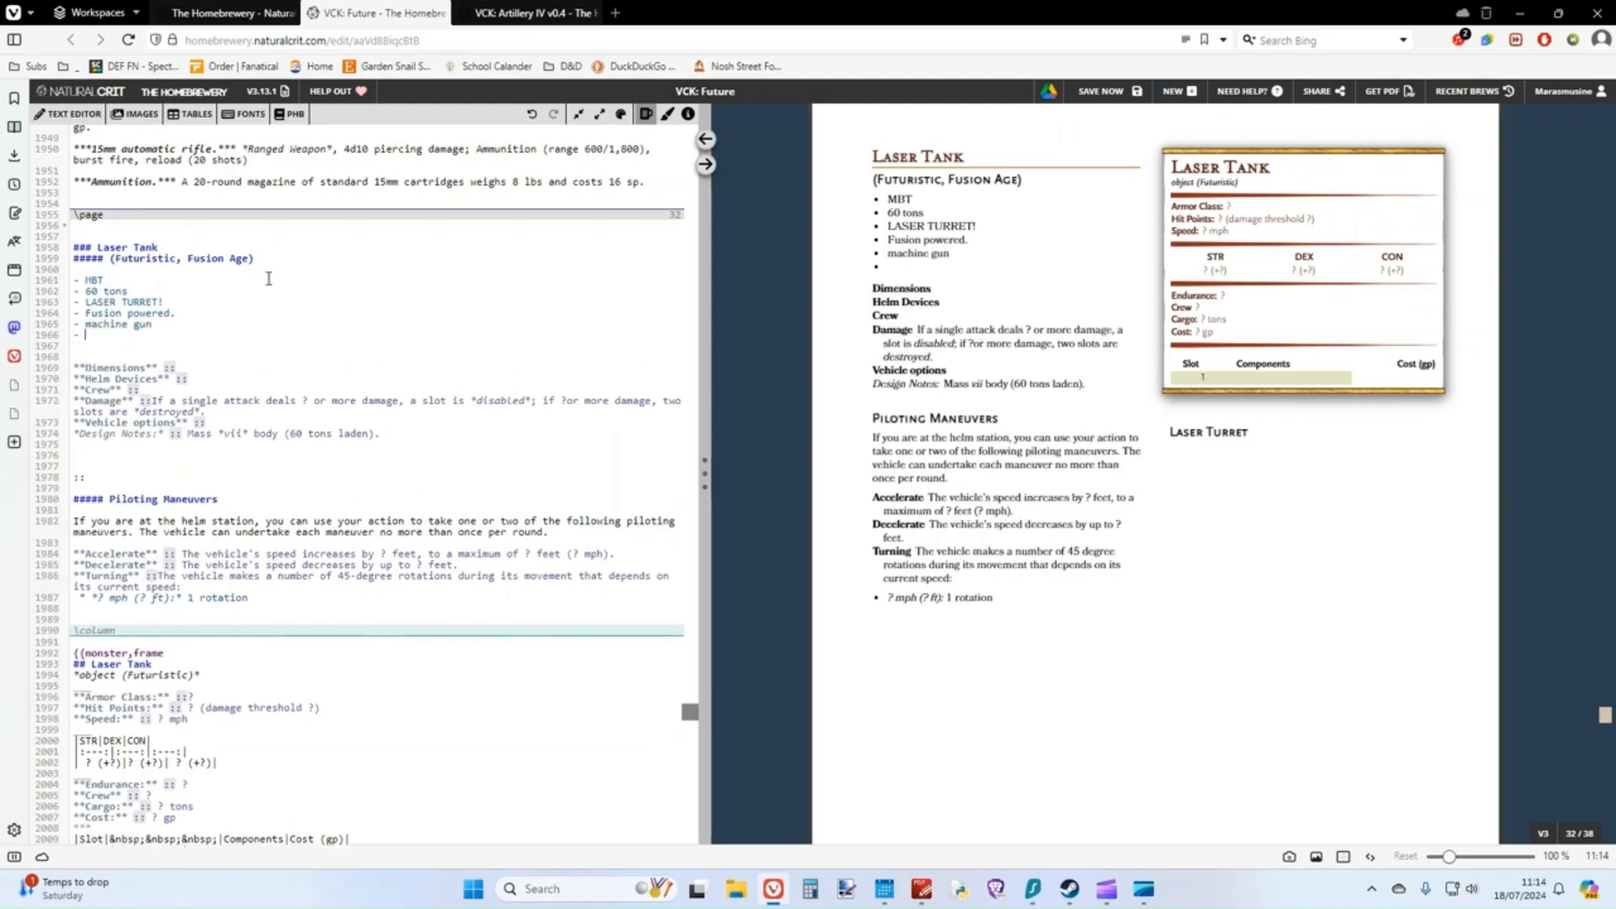
{"action": "type", "text": "anti-missile missl"}
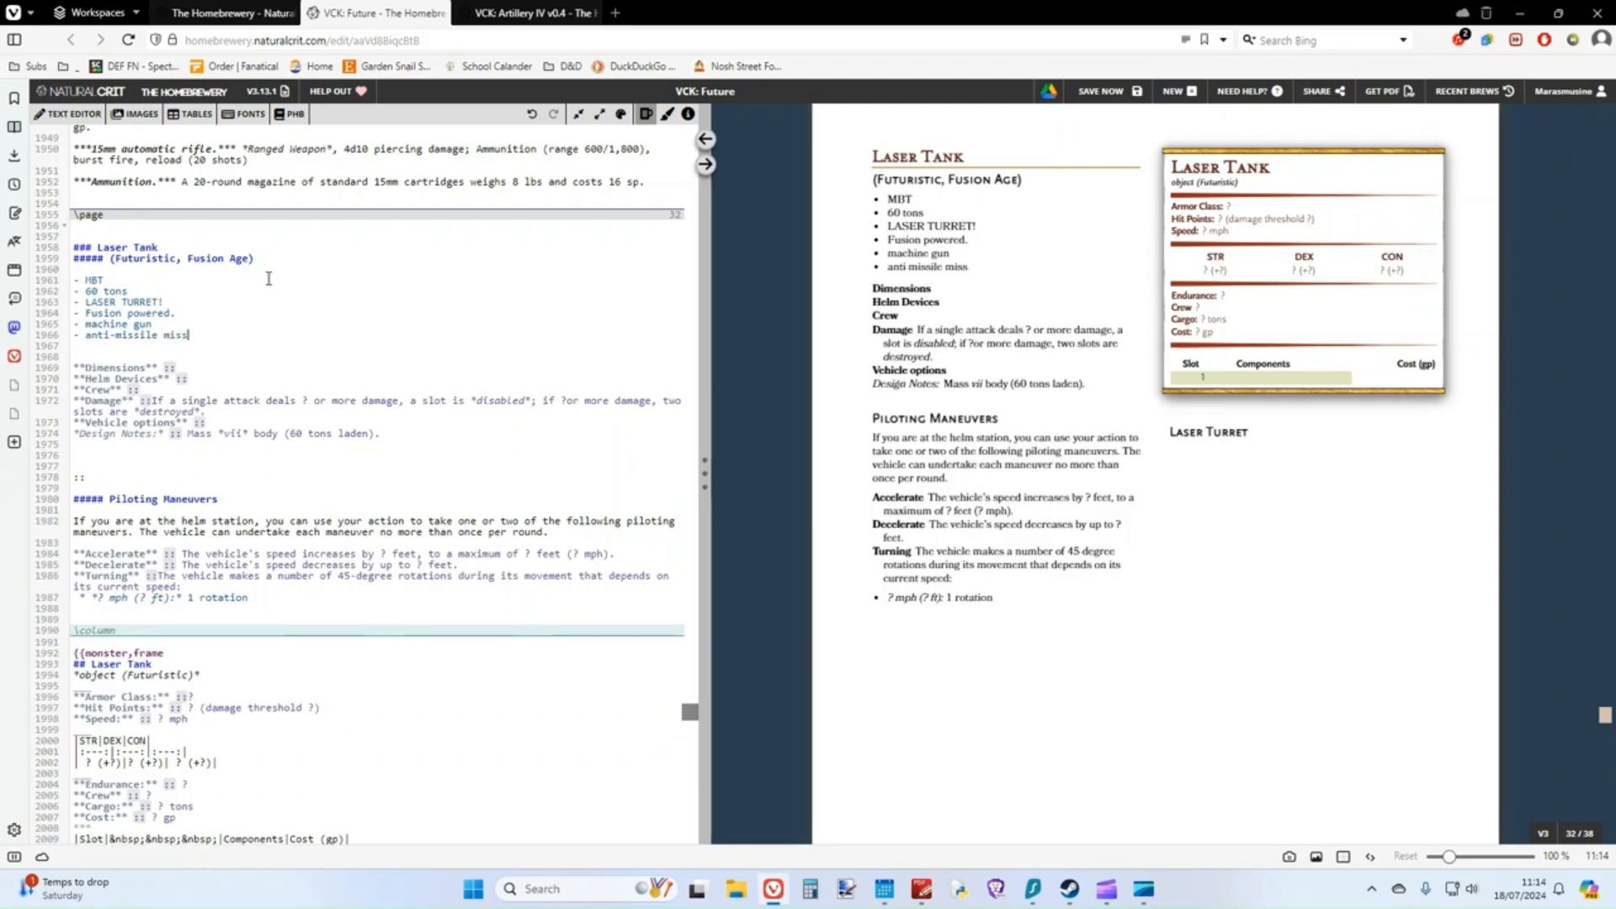
{"action": "type", "text": "es."}
{"action": "key", "text": "Return"}
{"action": "type", "text": "Really well armoured on the front"}
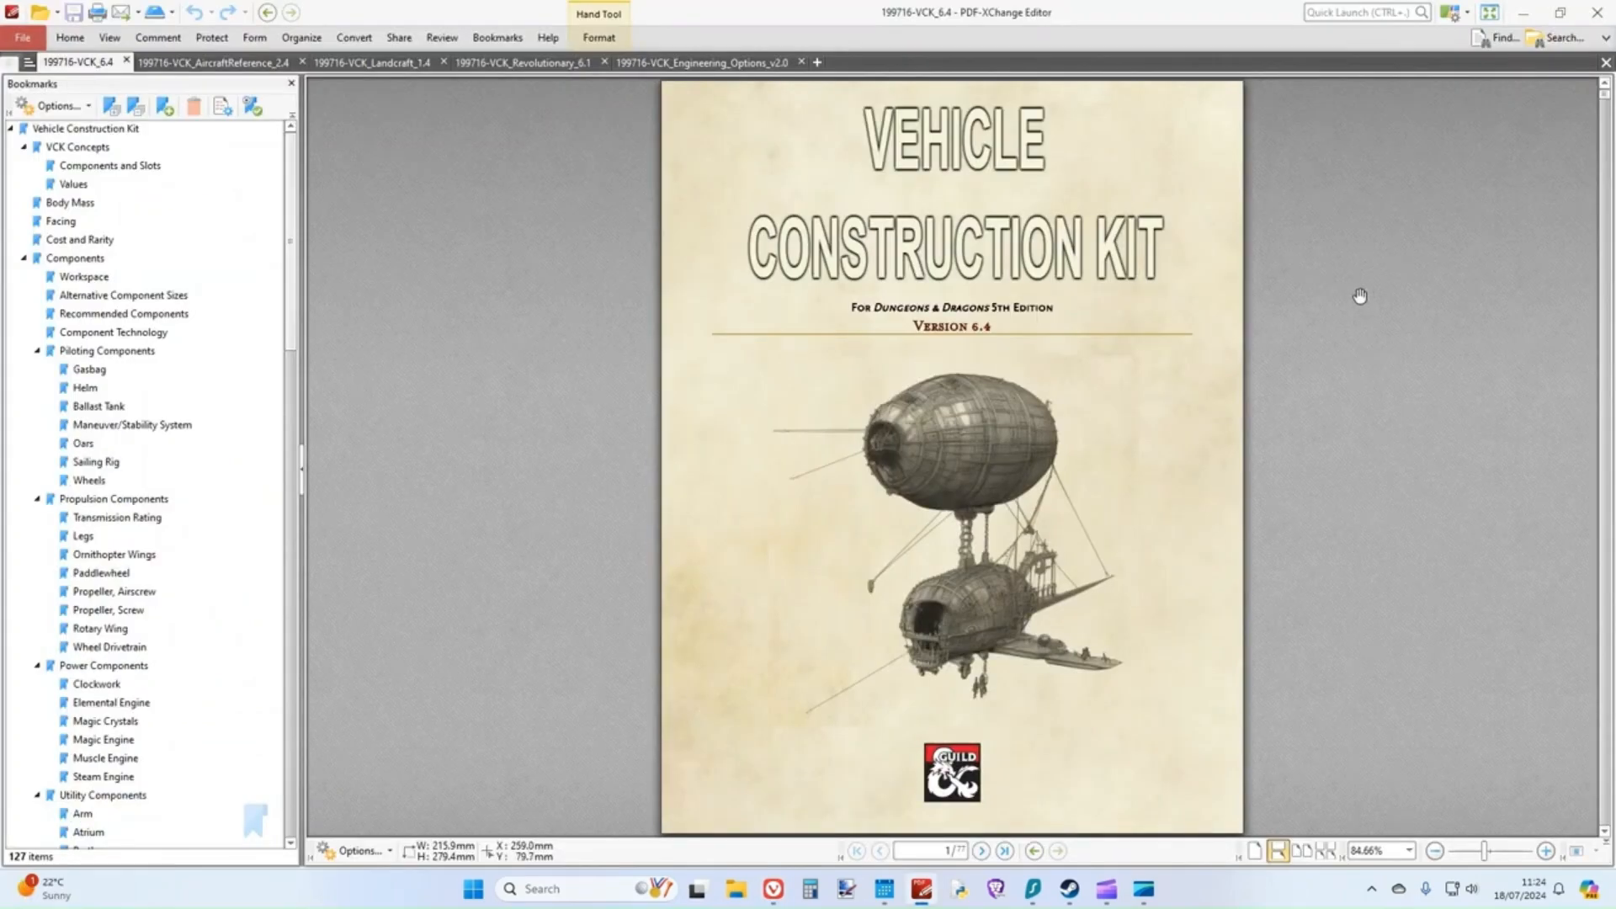
- Consult the 60-ton, mass vii row of the Body table in the VCK_6.4 rulebook in PDF-XChange Editor
{"action": "scroll", "coordinate": [1355, 303], "scroll_direction": "down", "scroll_amount": 15}
{"action": "scroll", "coordinate": [1189, 477], "scroll_direction": "down", "scroll_amount": 2}
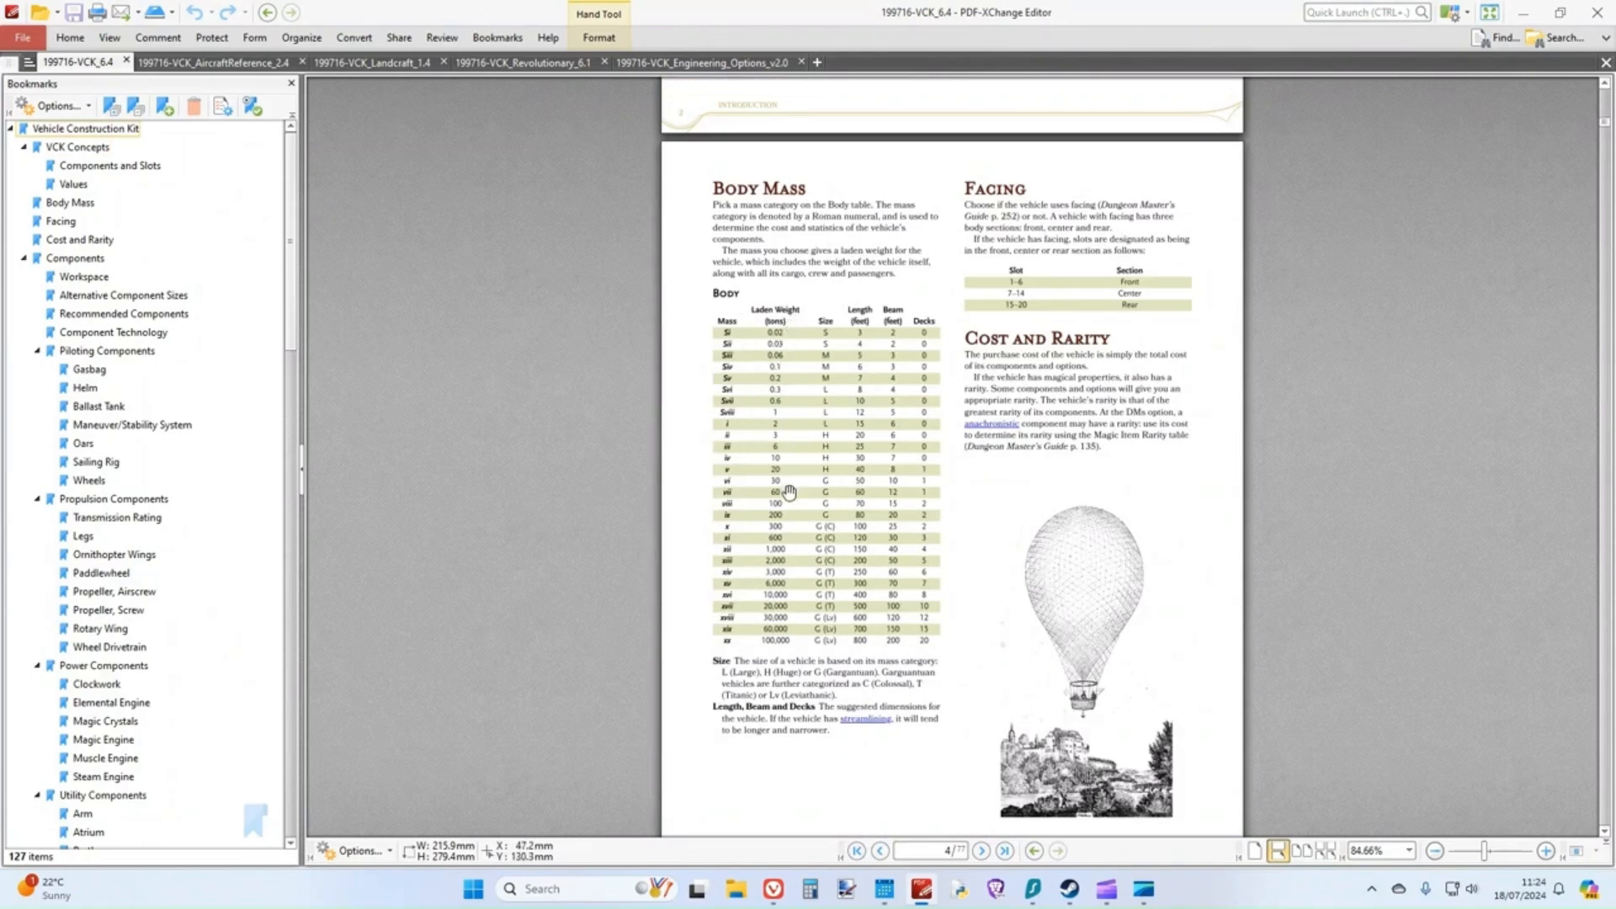
{"action": "left_click", "coordinate": [738, 499]}
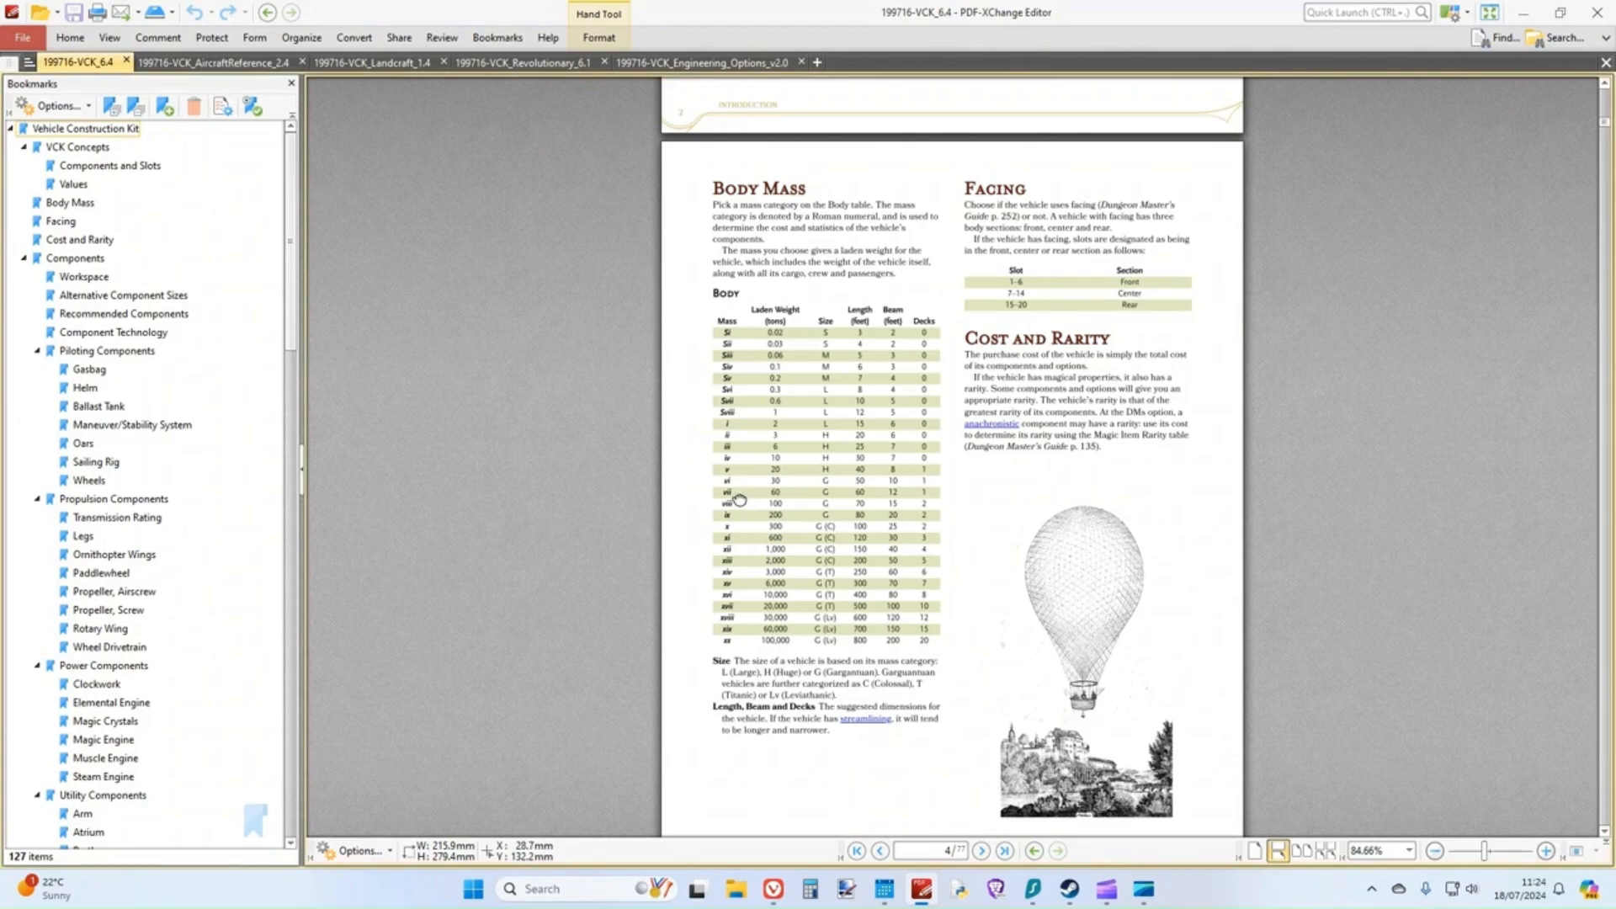
- Switch back to the brew and add a slot 8 row before slot 20 in the Laser Tank's components table
{"action": "key", "text": "alt+Tab"}
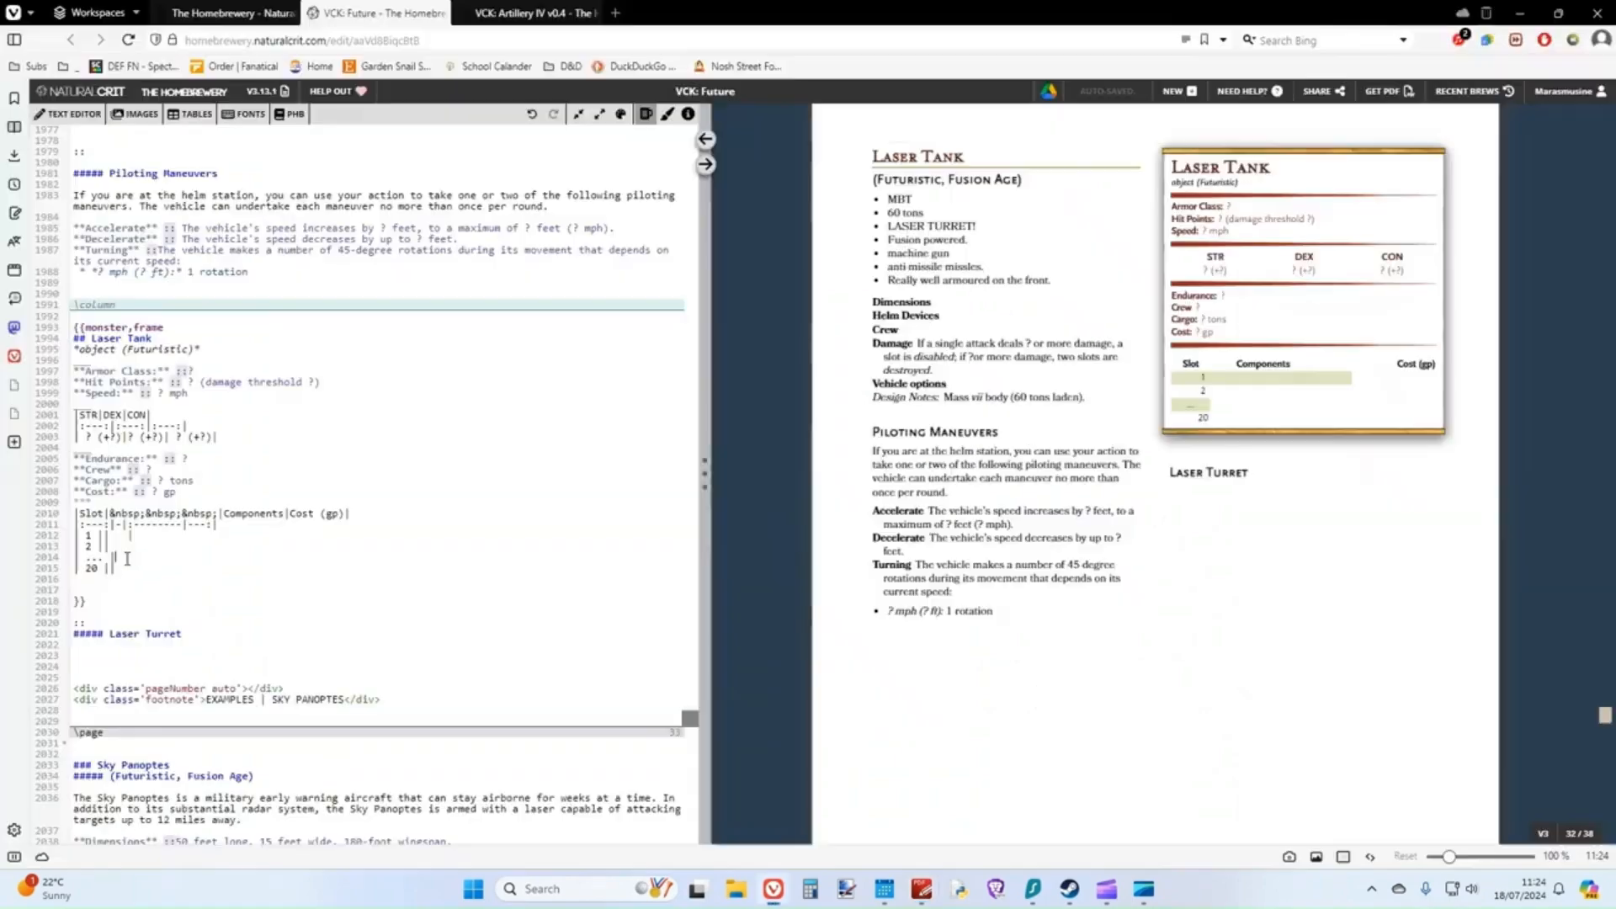
{"action": "type", "text": "|"}
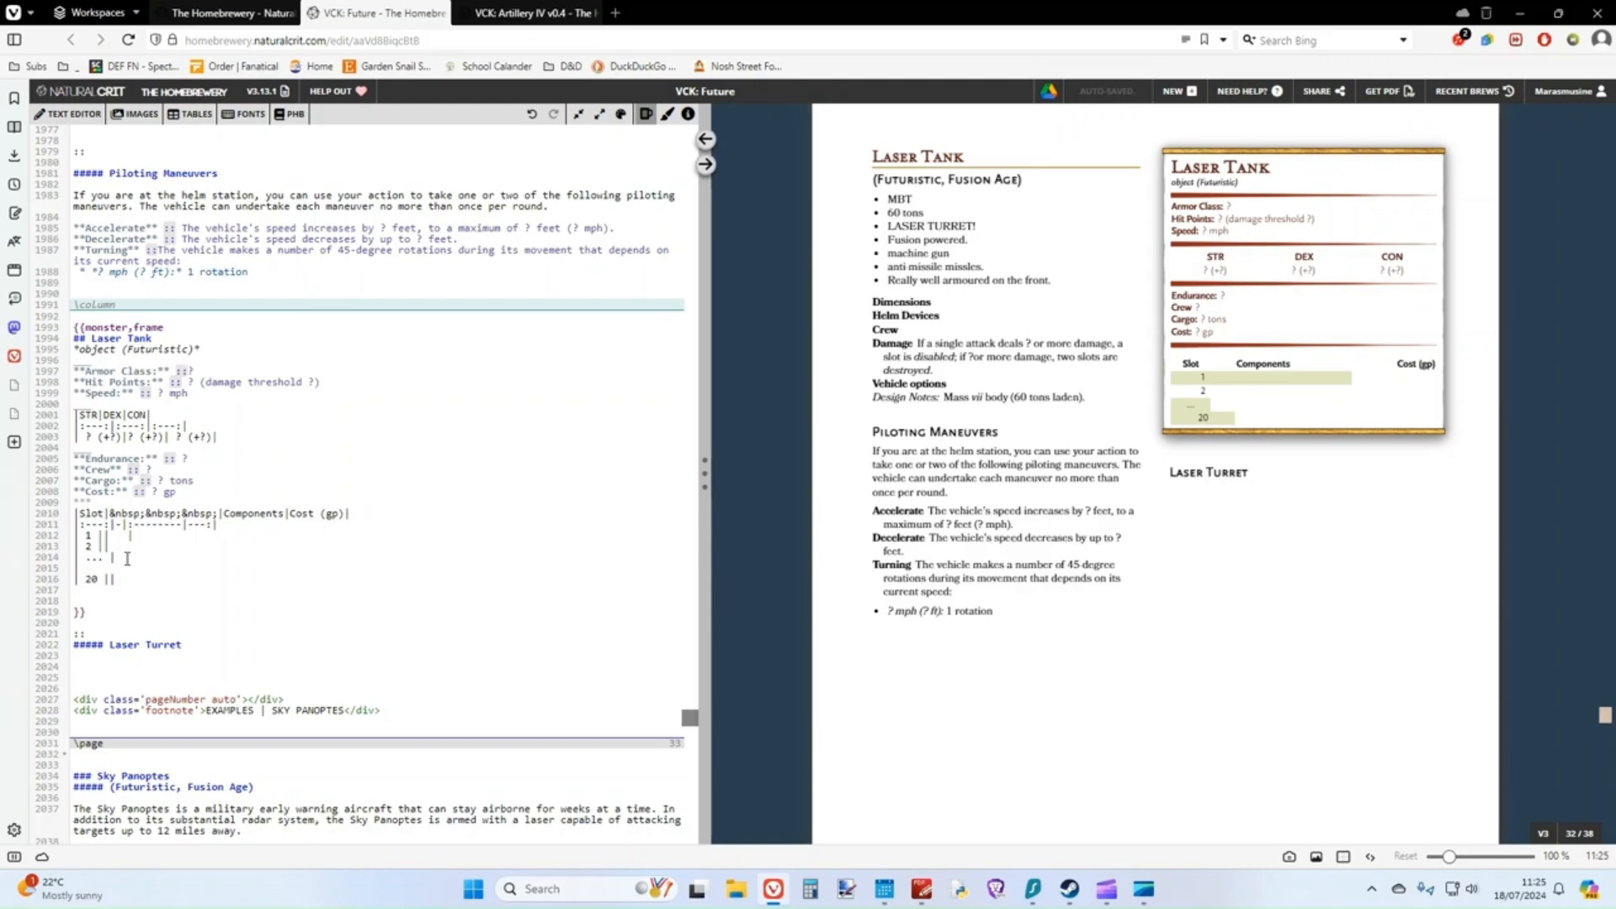
{"action": "type", "text": "||"}
{"action": "key", "text": "Return"}
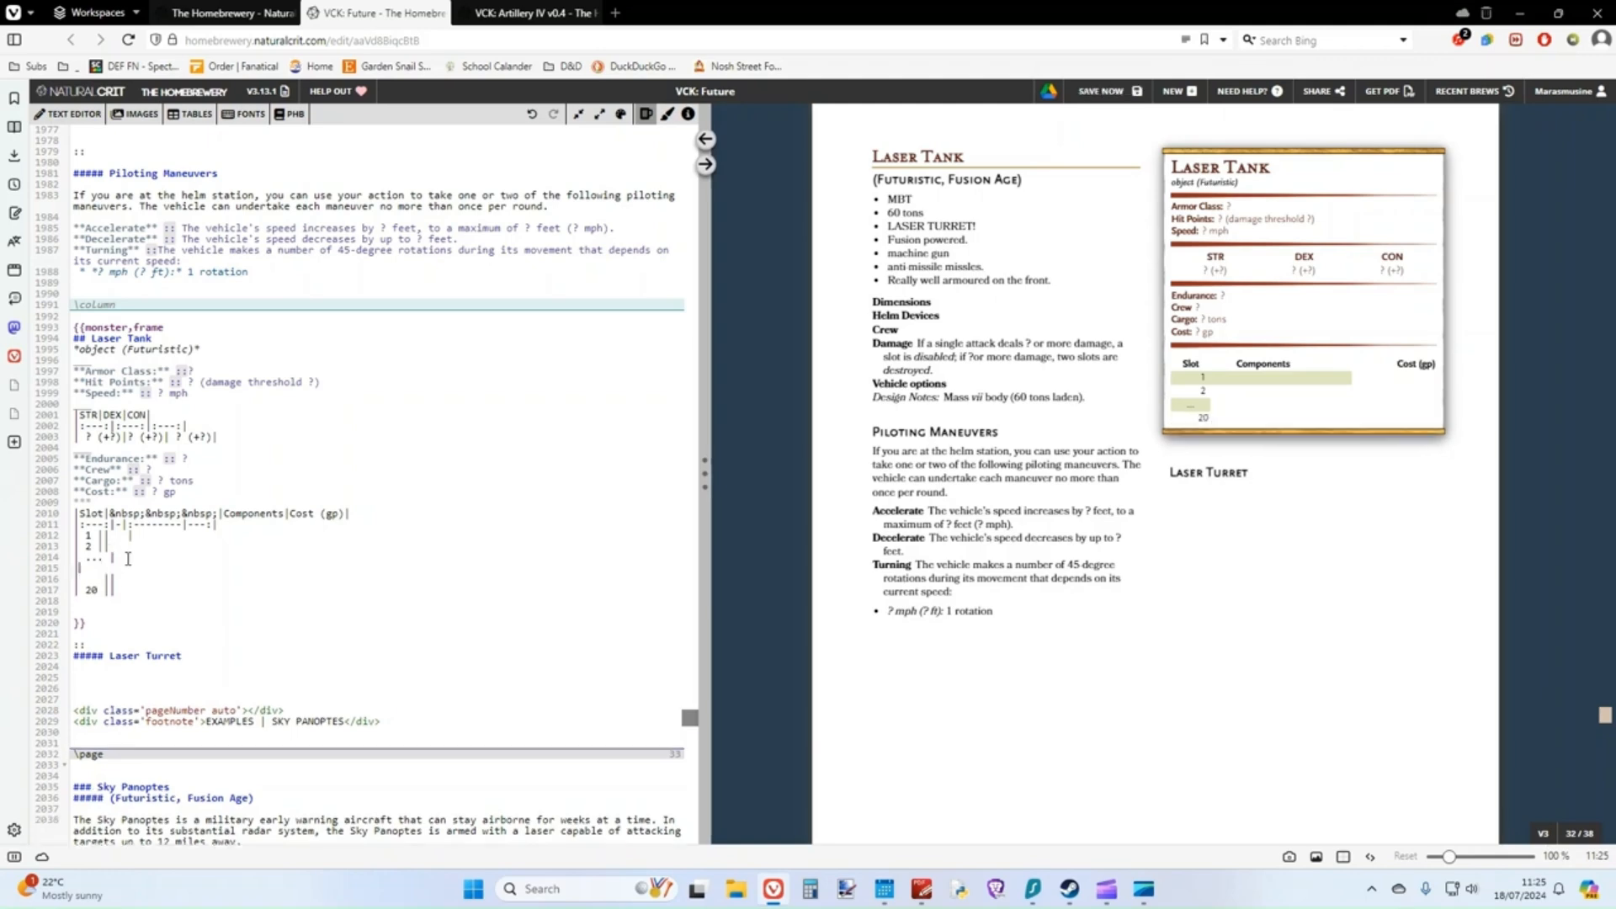
{"action": "type", "text": "8 ||"}
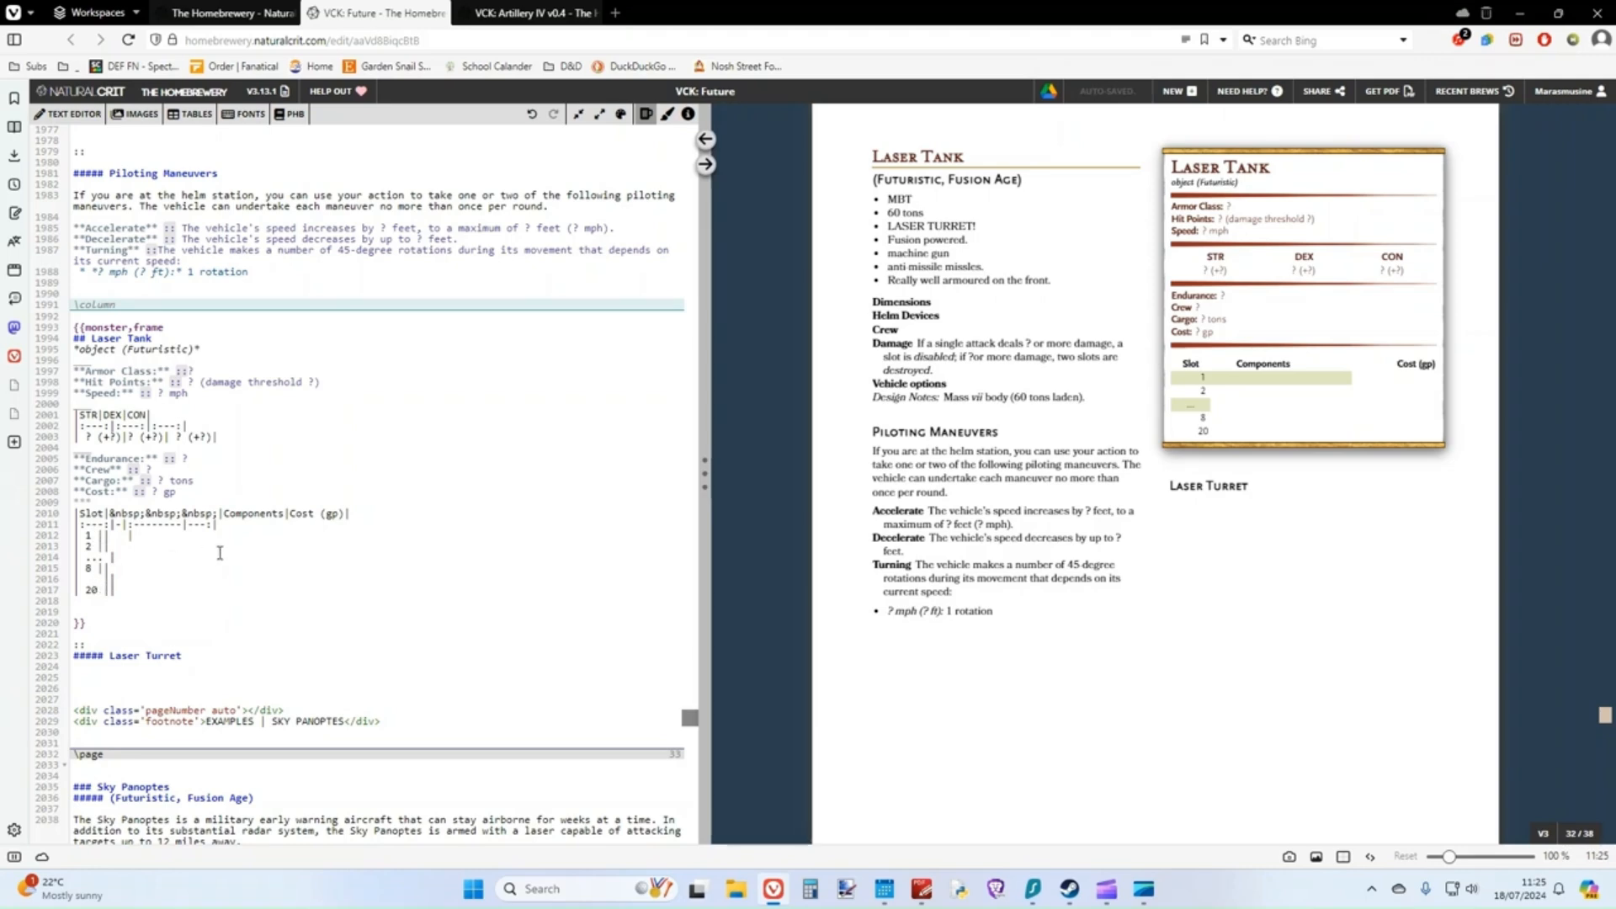
- Switch to the VCK_6.4 rulebook and check the futuristic cost and stations for mass vii in the Helm Cost table
{"action": "key", "text": "alt+Tab"}
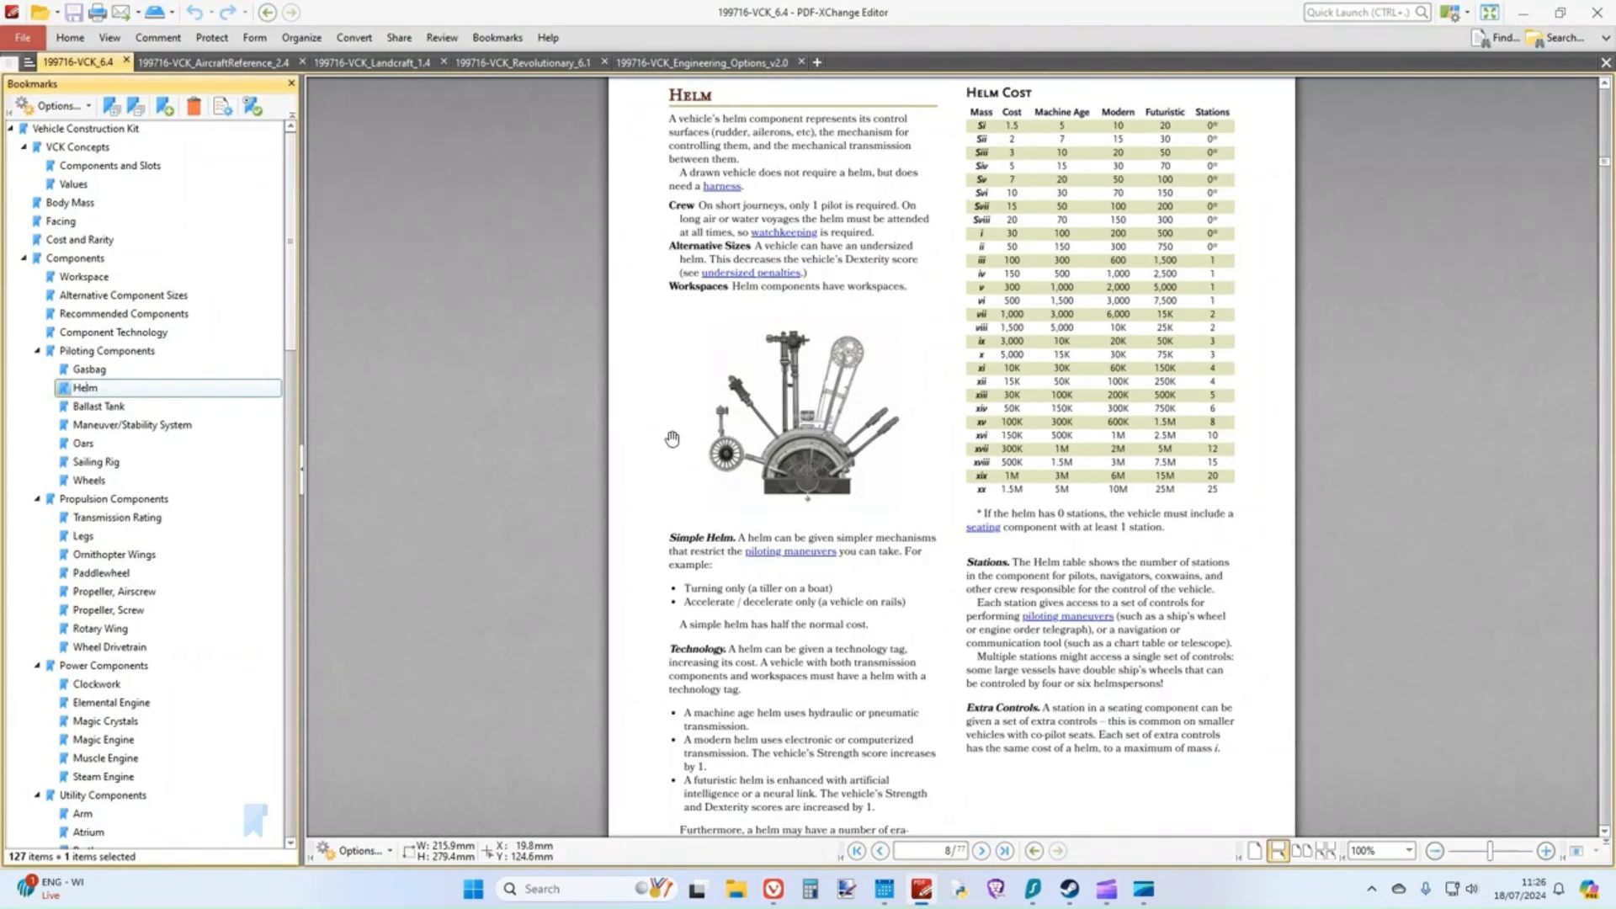
{"action": "scroll", "coordinate": [671, 438], "scroll_direction": "up", "scroll_amount": 1}
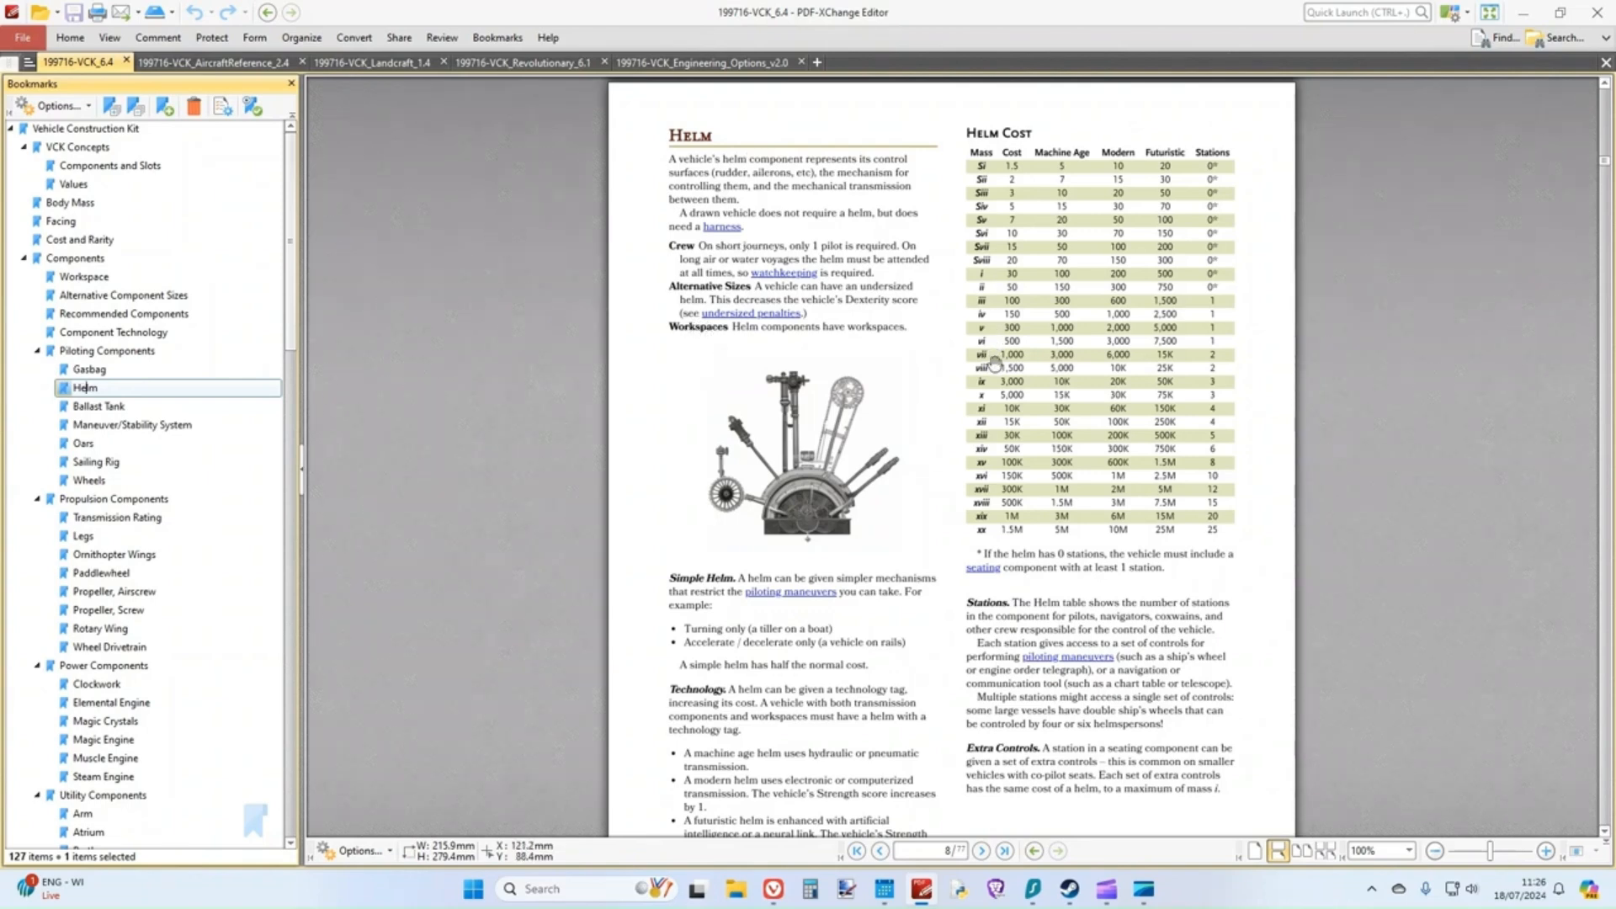
{"action": "left_click", "coordinate": [1077, 360]}
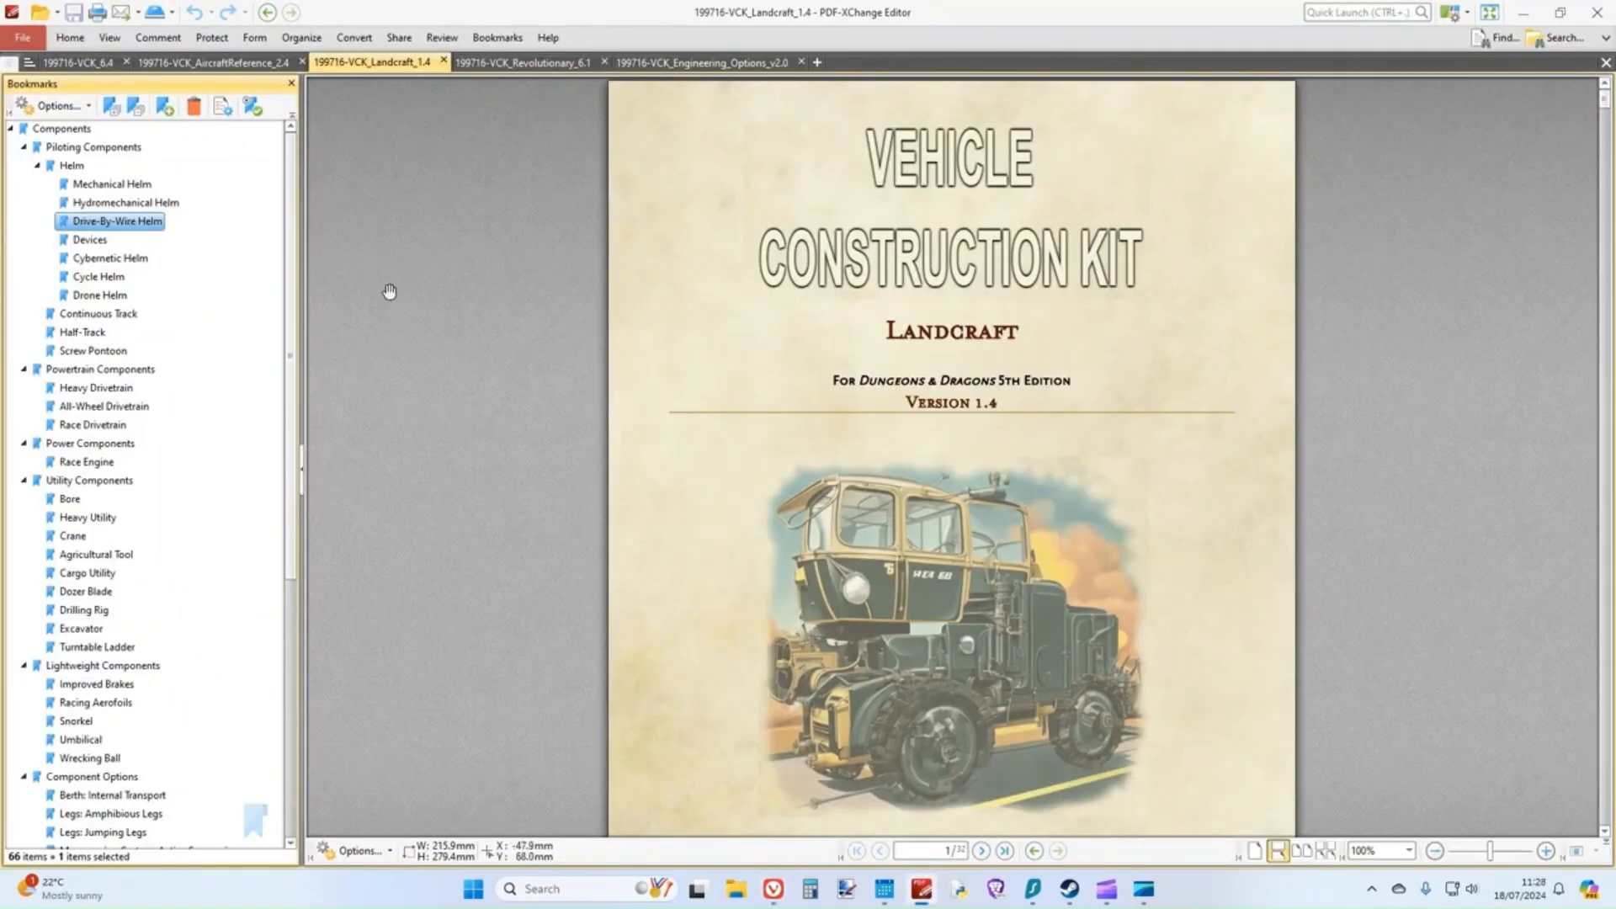
- Read the Drive-By-Wire Helm, Devices and Cybernetic Helm sections of the Landcraft supplement
{"action": "left_click", "coordinate": [132, 222]}
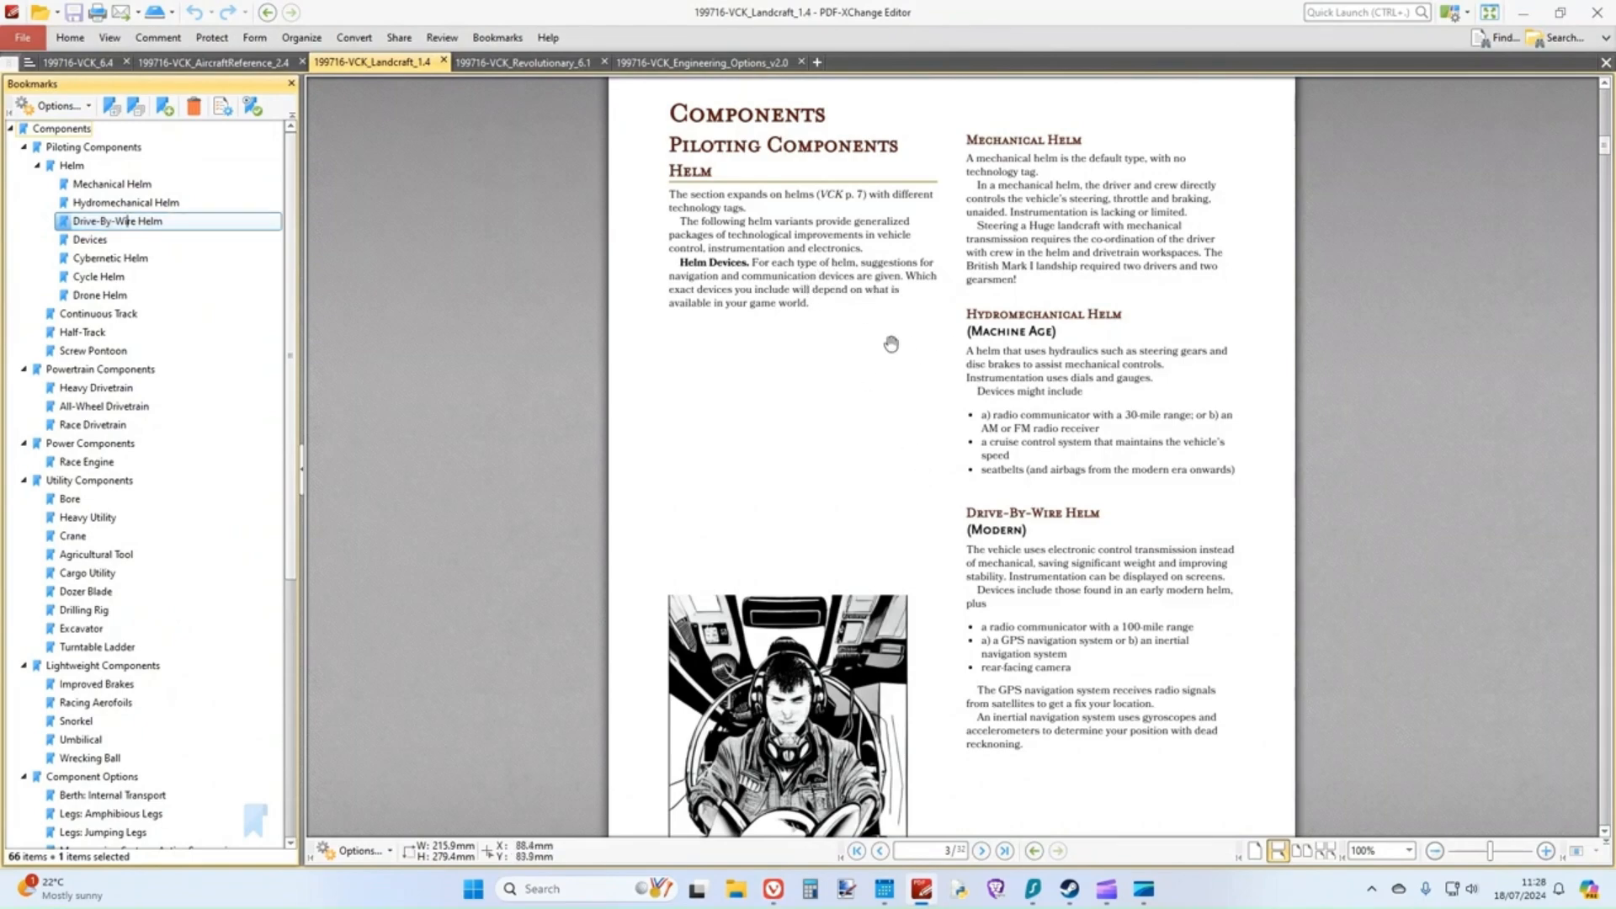
{"action": "scroll", "coordinate": [859, 438], "scroll_direction": "down", "scroll_amount": 10}
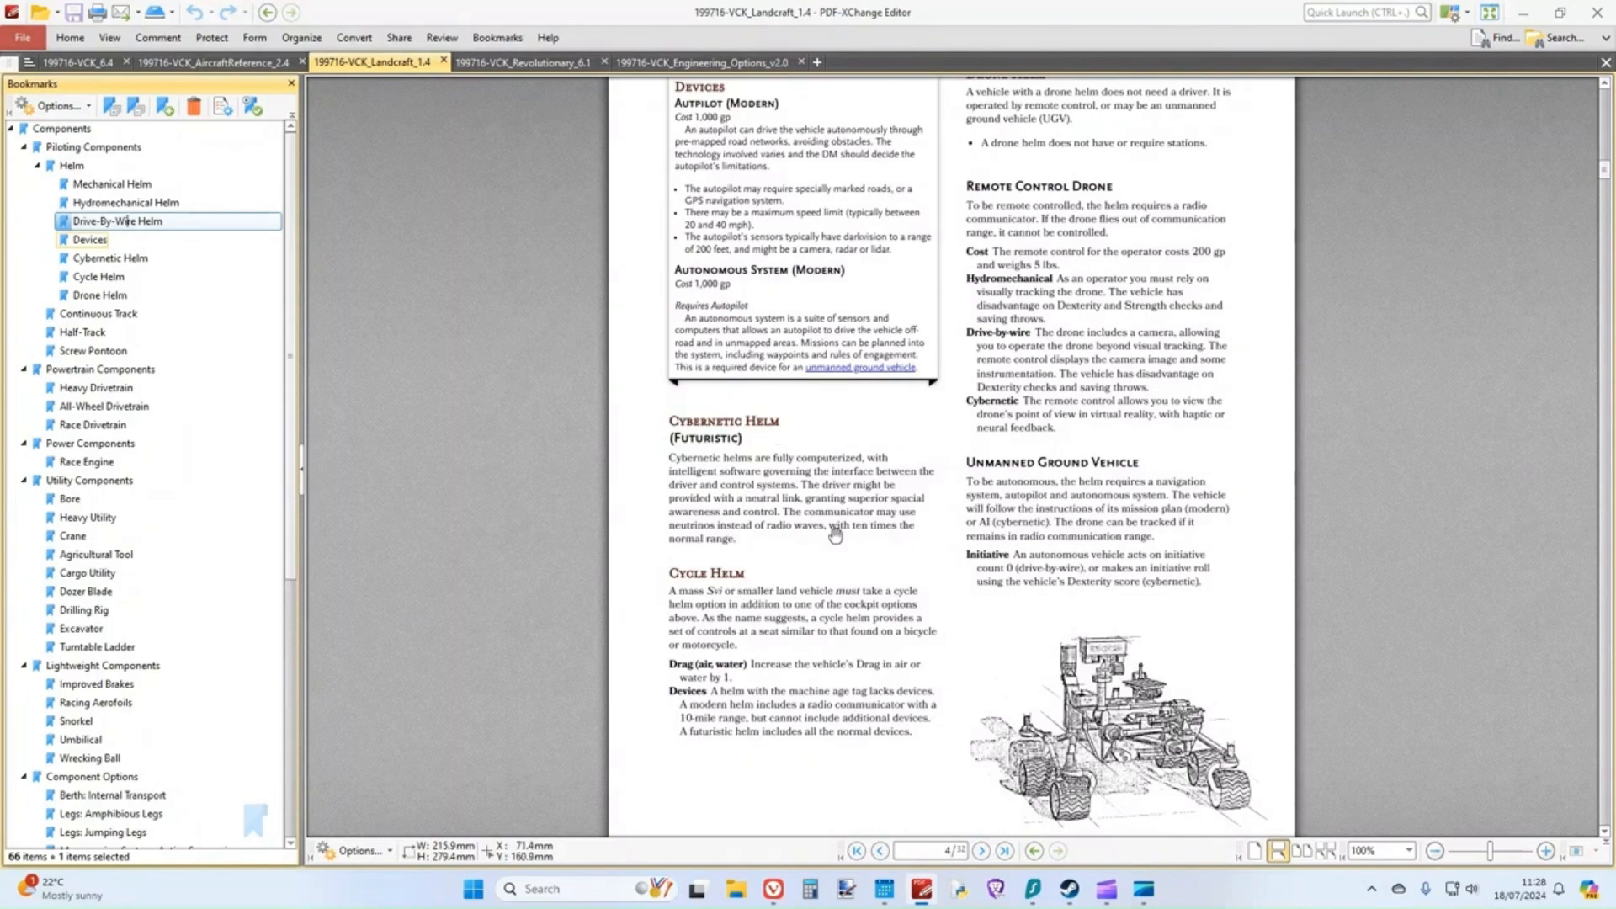
{"action": "scroll", "coordinate": [809, 551], "scroll_direction": "up", "scroll_amount": 5}
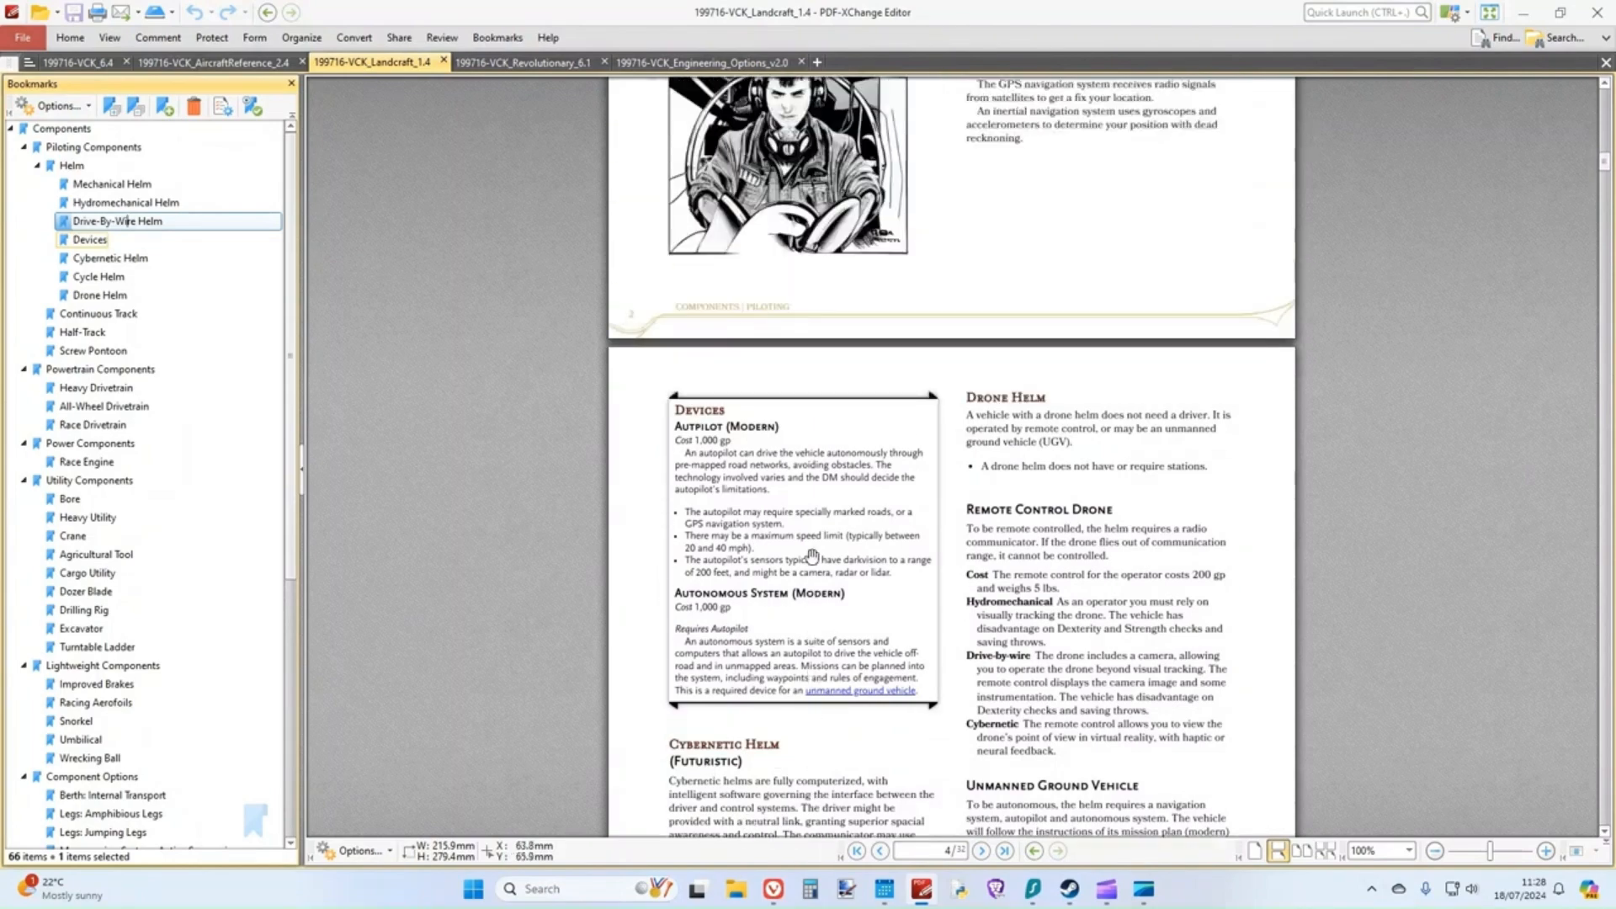
{"action": "scroll", "coordinate": [812, 556], "scroll_direction": "down", "scroll_amount": 2}
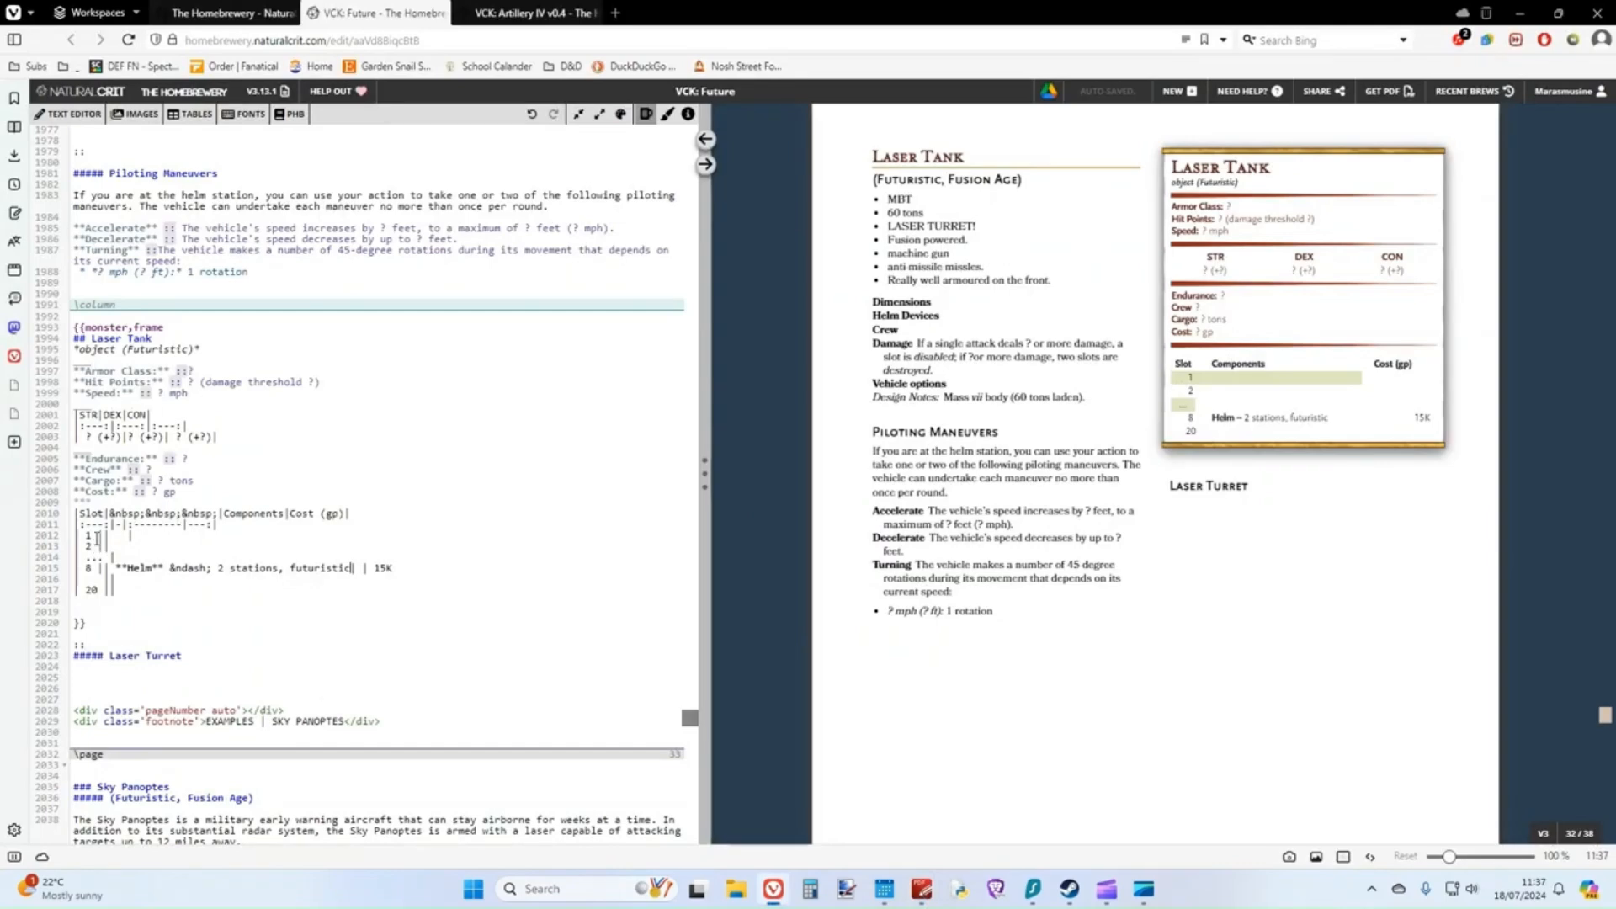
- Switch to the PDF rulebooks and examine the coverage, structure points and armor class tables in VCK_6.4's Structure section
{"action": "left_click", "coordinate": [921, 889]}
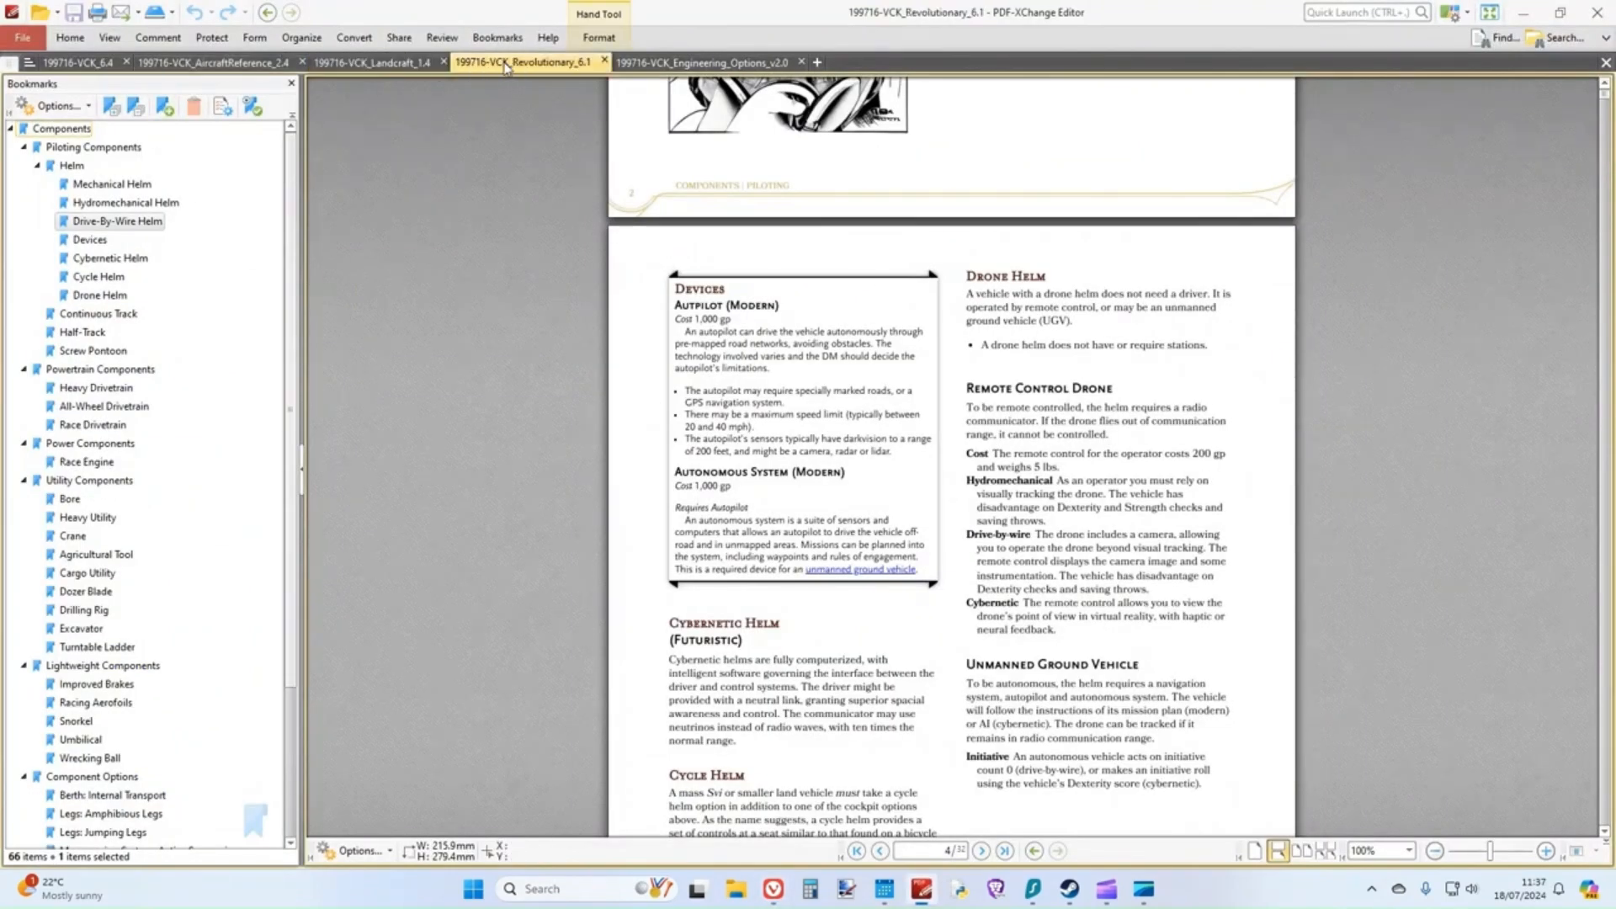
{"action": "left_click", "coordinate": [505, 64]}
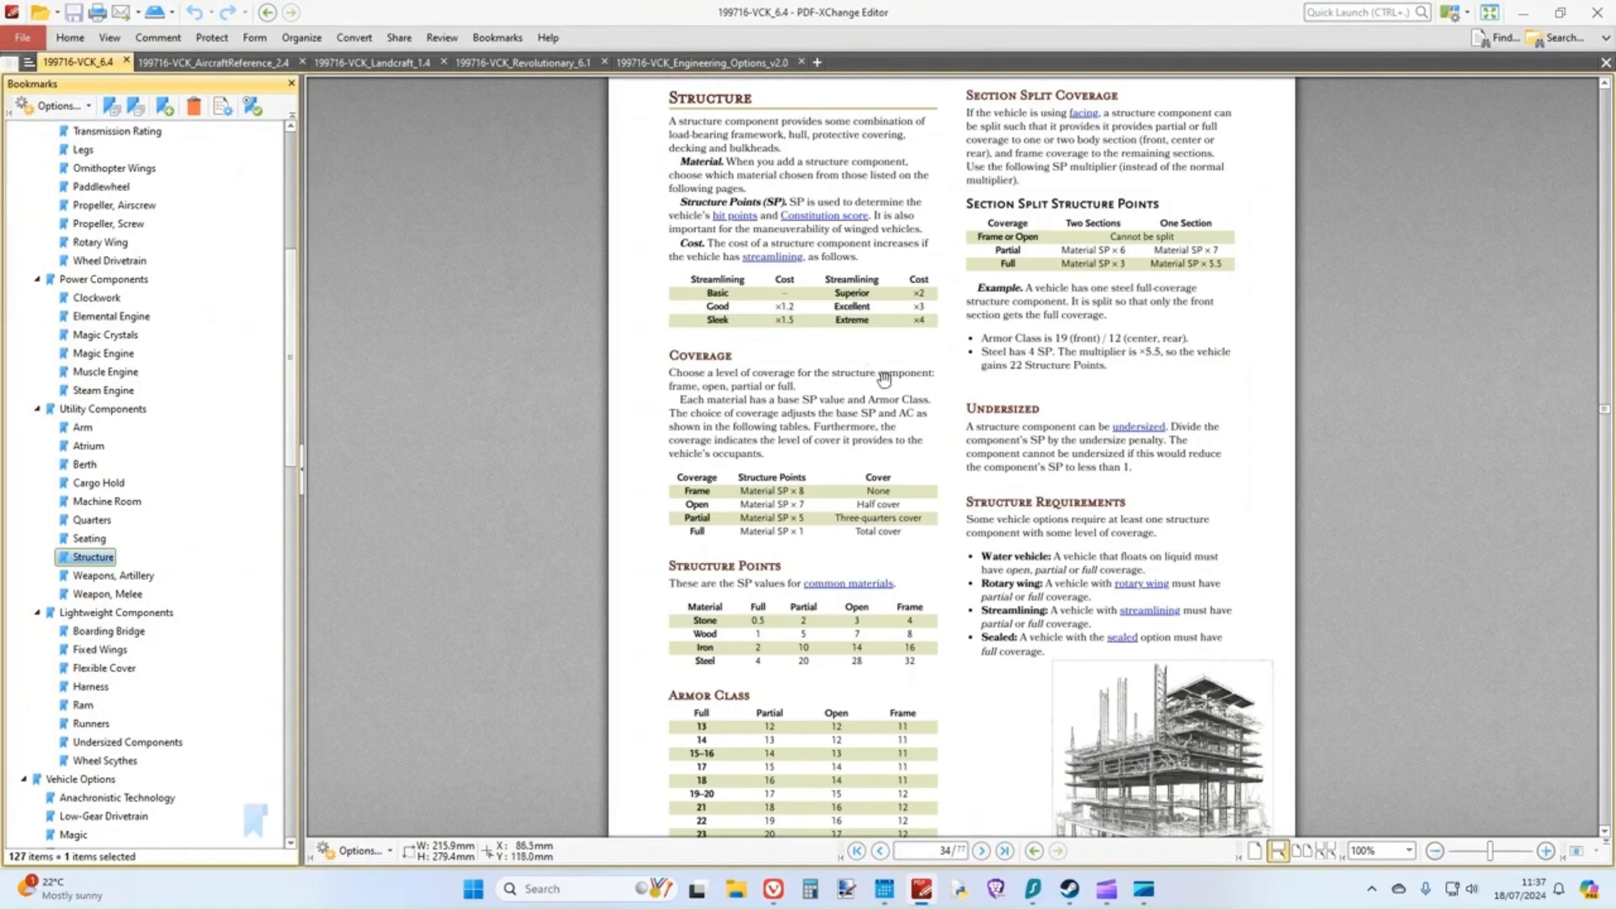
{"action": "scroll", "coordinate": [879, 383], "scroll_direction": "down", "scroll_amount": 3}
{"action": "scroll", "coordinate": [815, 446], "scroll_direction": "up", "scroll_amount": 1}
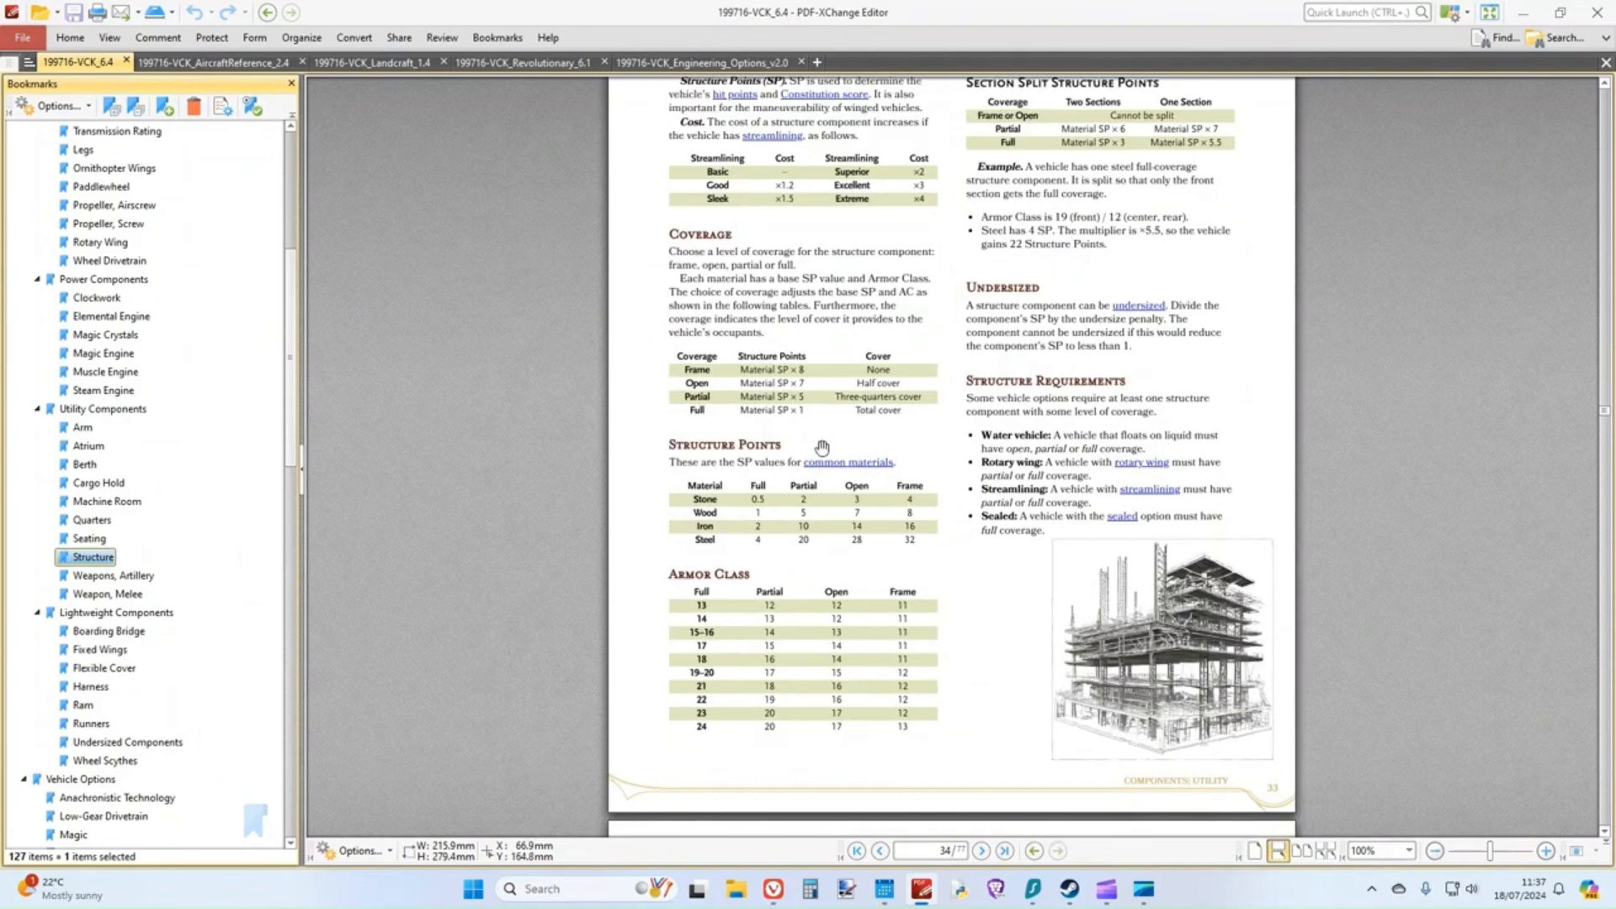
{"action": "scroll", "coordinate": [822, 443], "scroll_direction": "up", "scroll_amount": 1}
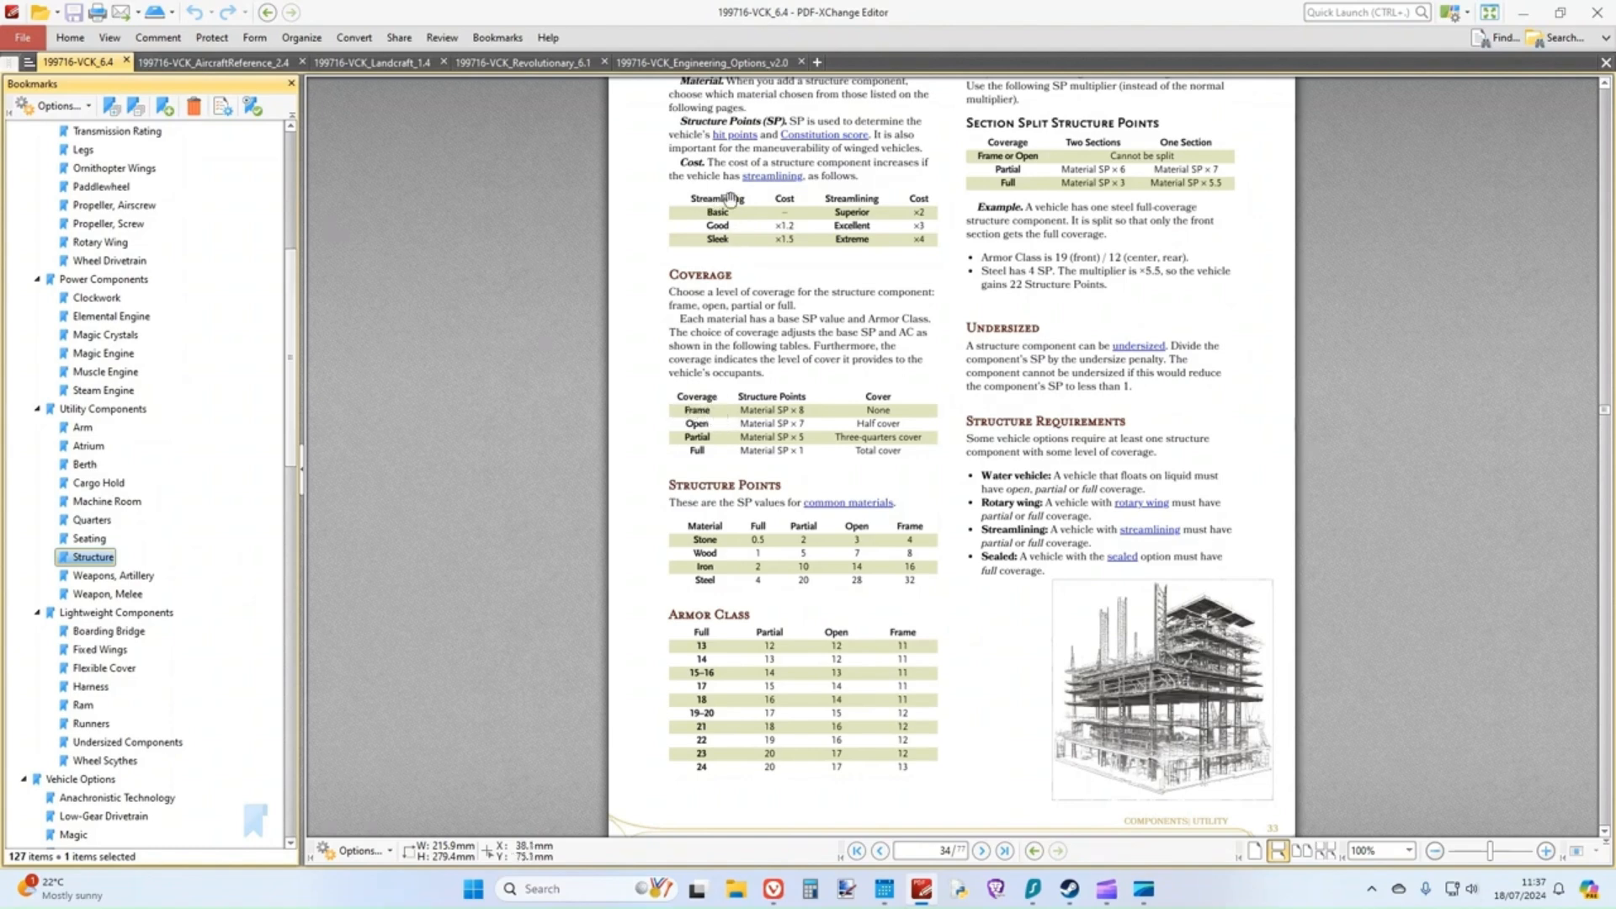
{"action": "scroll", "coordinate": [729, 202], "scroll_direction": "down", "scroll_amount": 1}
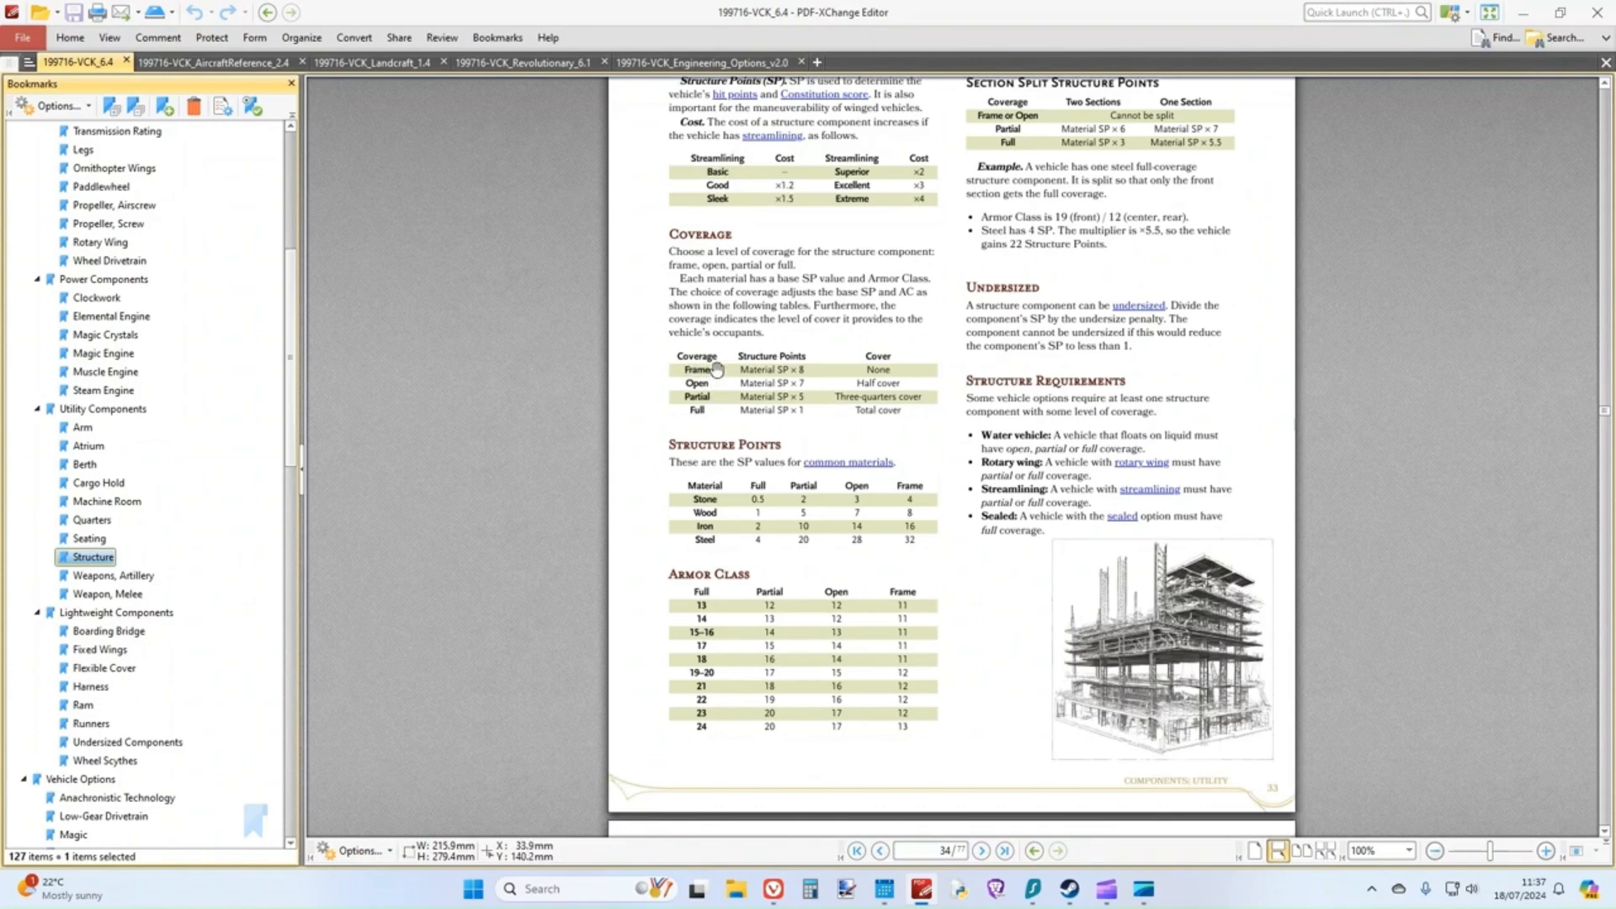
{"action": "left_click", "coordinate": [708, 417]}
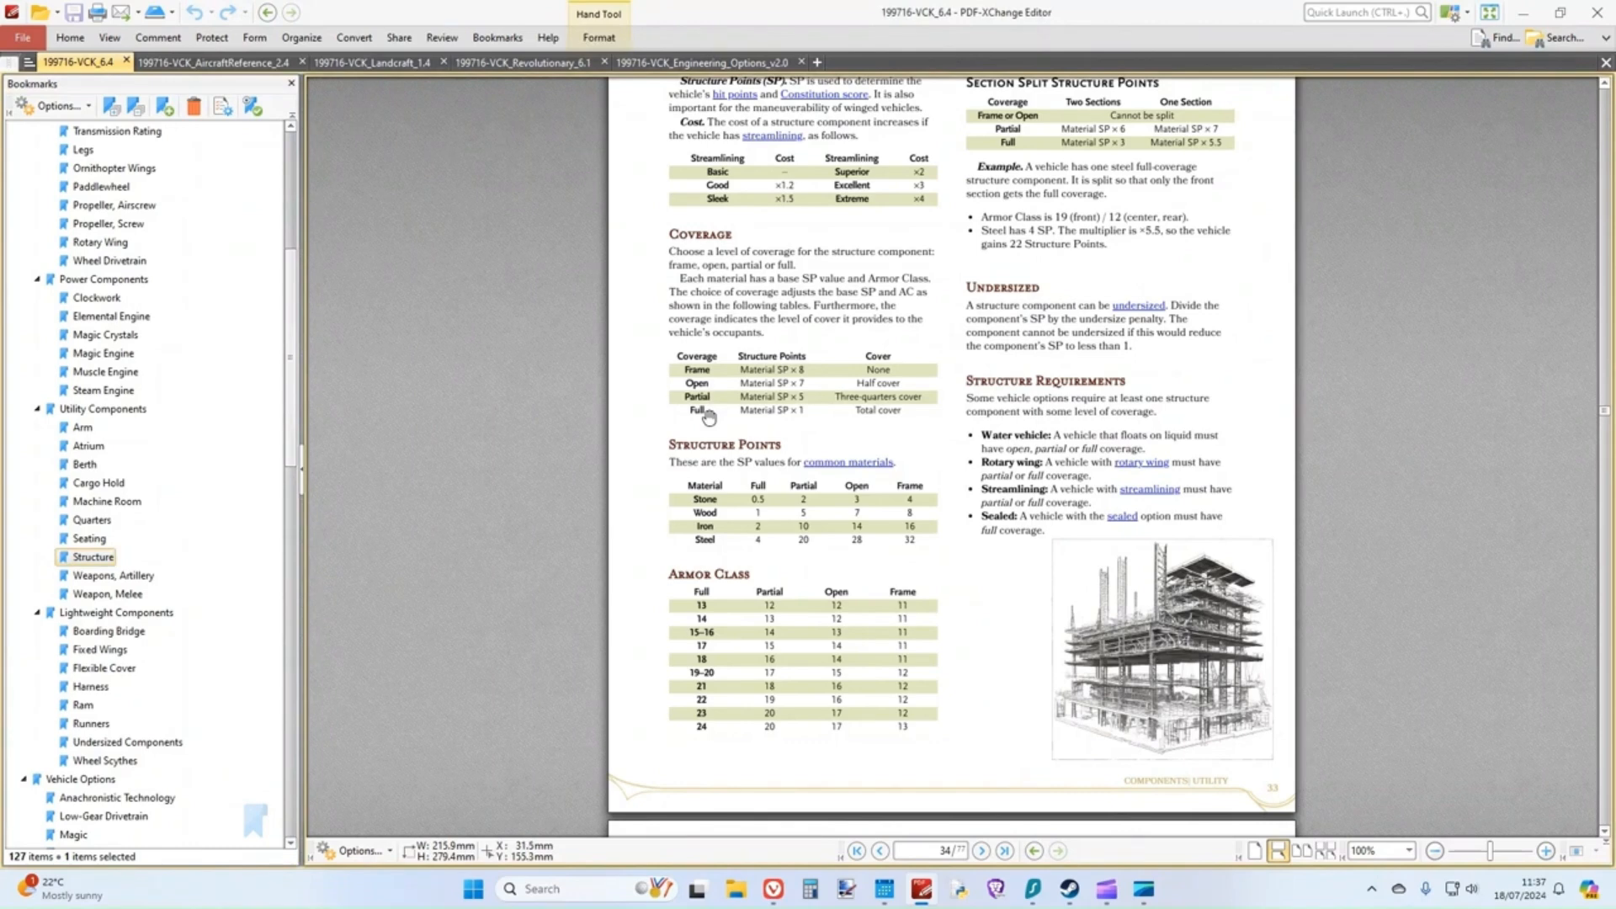
- Examine the coverage tables, common structure attributes and mass vii steel cost in VCK_6.4's Structure section
{"action": "scroll", "coordinate": [720, 429], "scroll_direction": "up", "scroll_amount": 1}
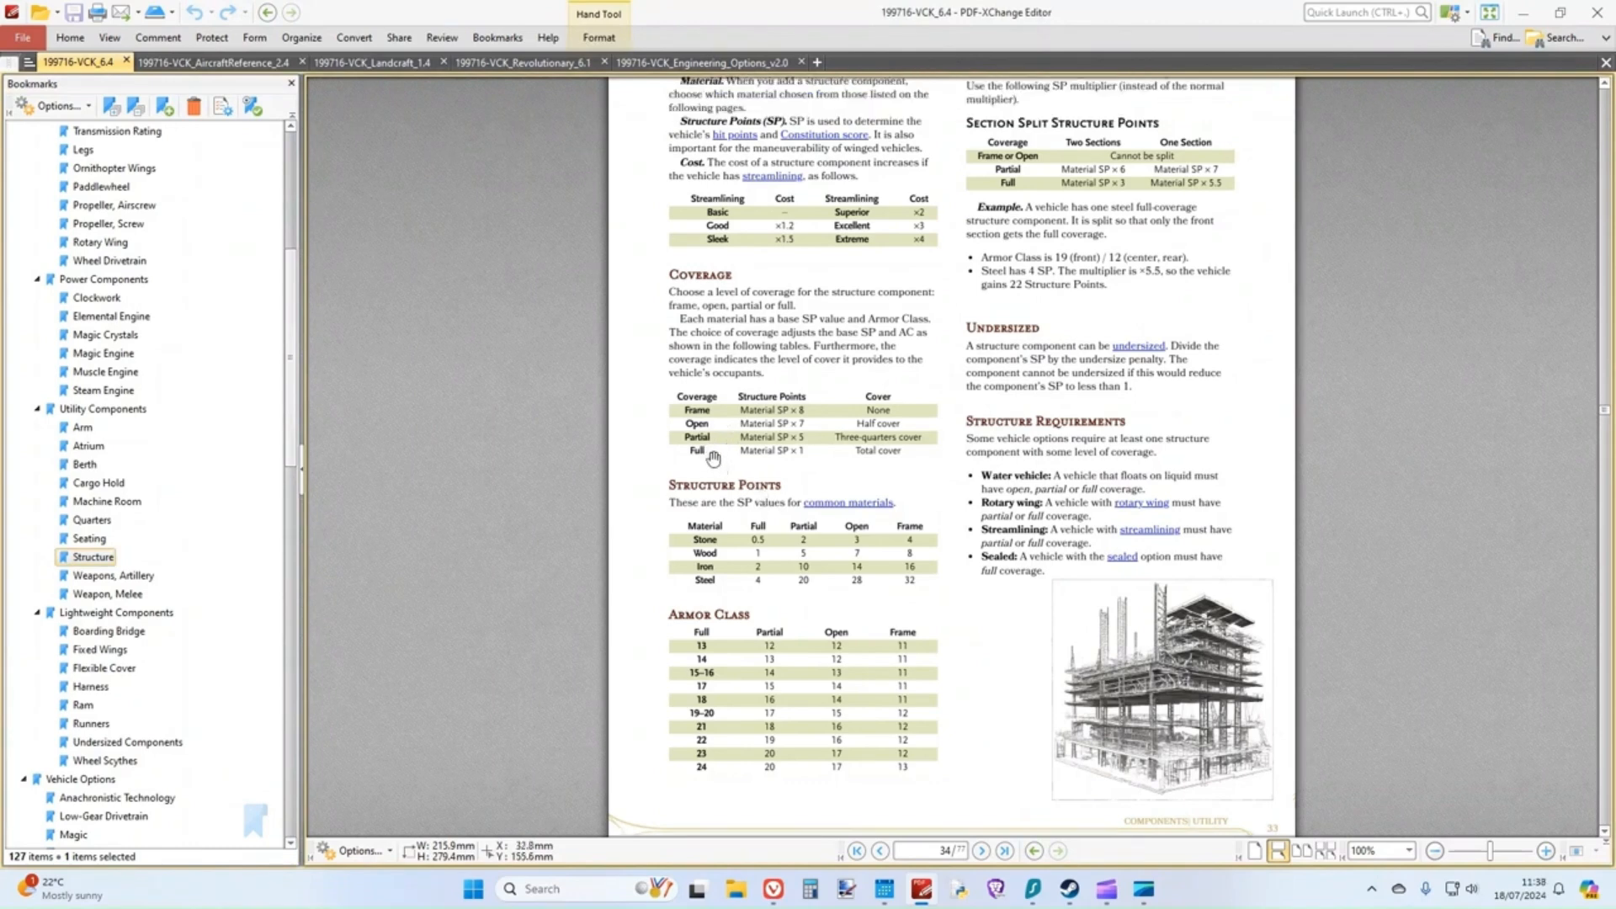
{"action": "scroll", "coordinate": [1020, 569], "scroll_direction": "down", "scroll_amount": 12}
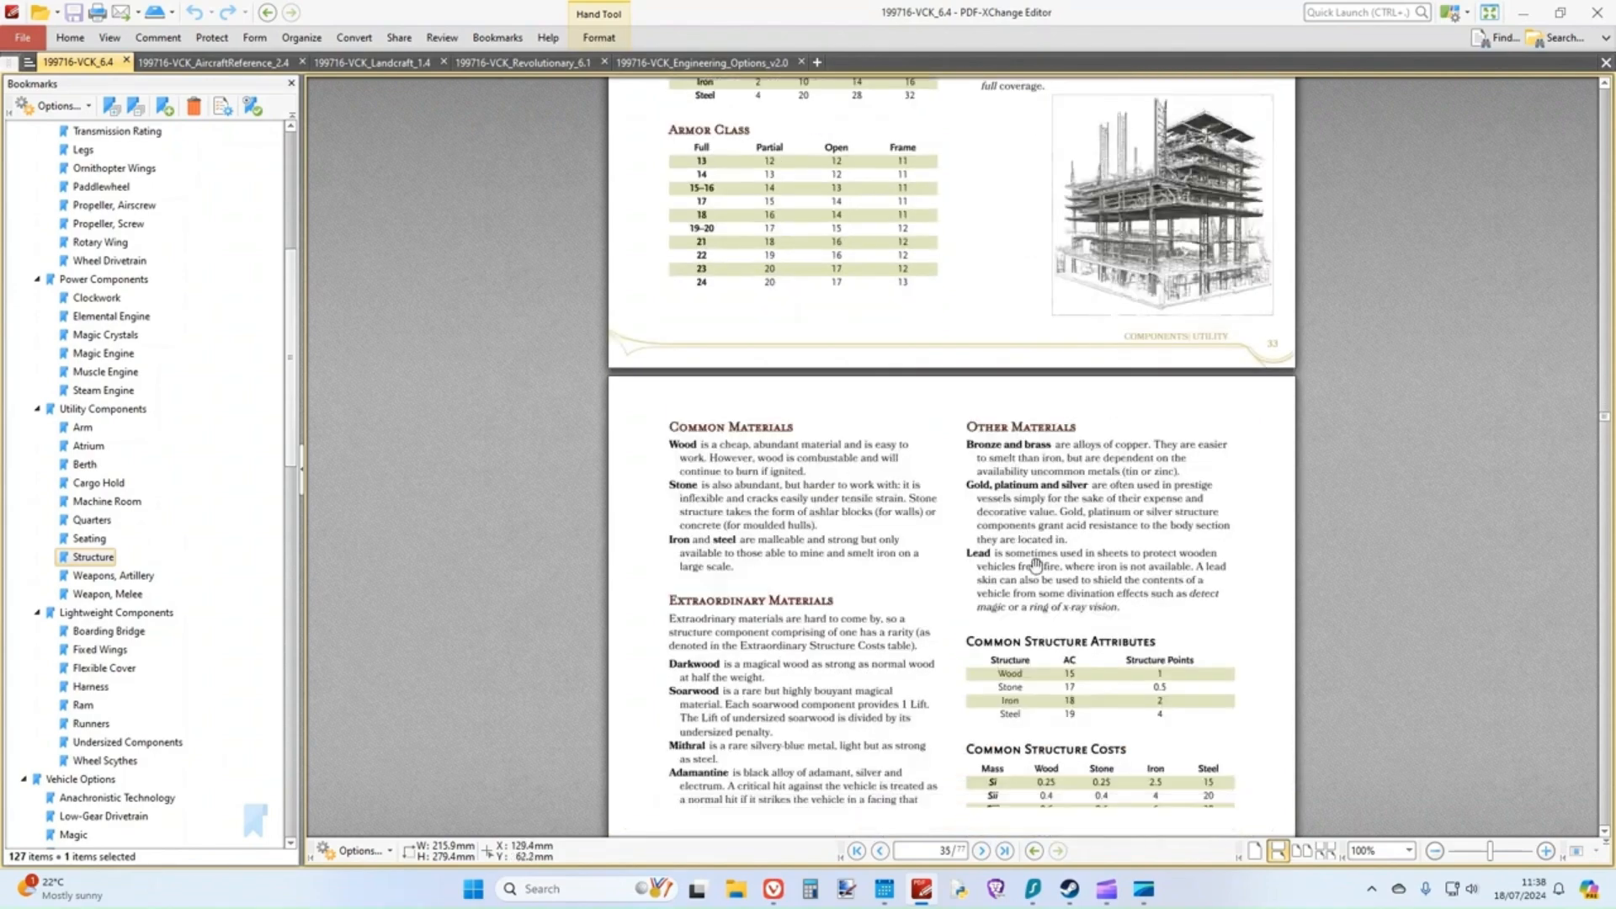
{"action": "scroll", "coordinate": [1027, 565], "scroll_direction": "down", "scroll_amount": 10}
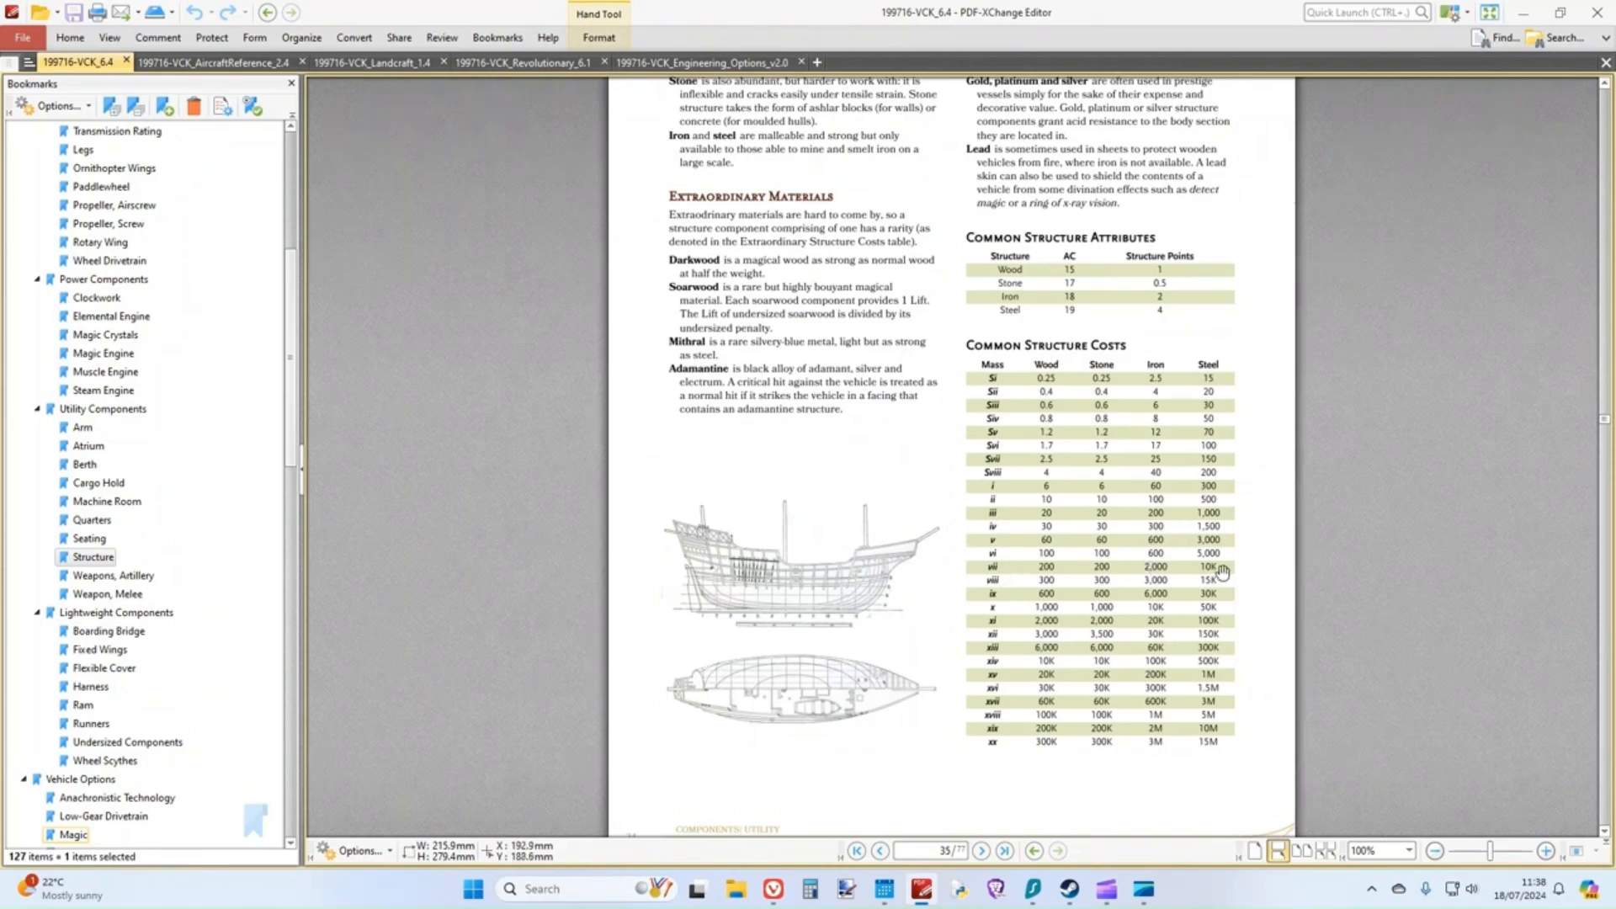
- Switch back to the brew and enter a bold Steel Structure row for slots 1–4 with "AC, SP" and a cost of 10K/slot
{"action": "left_click", "coordinate": [925, 895]}
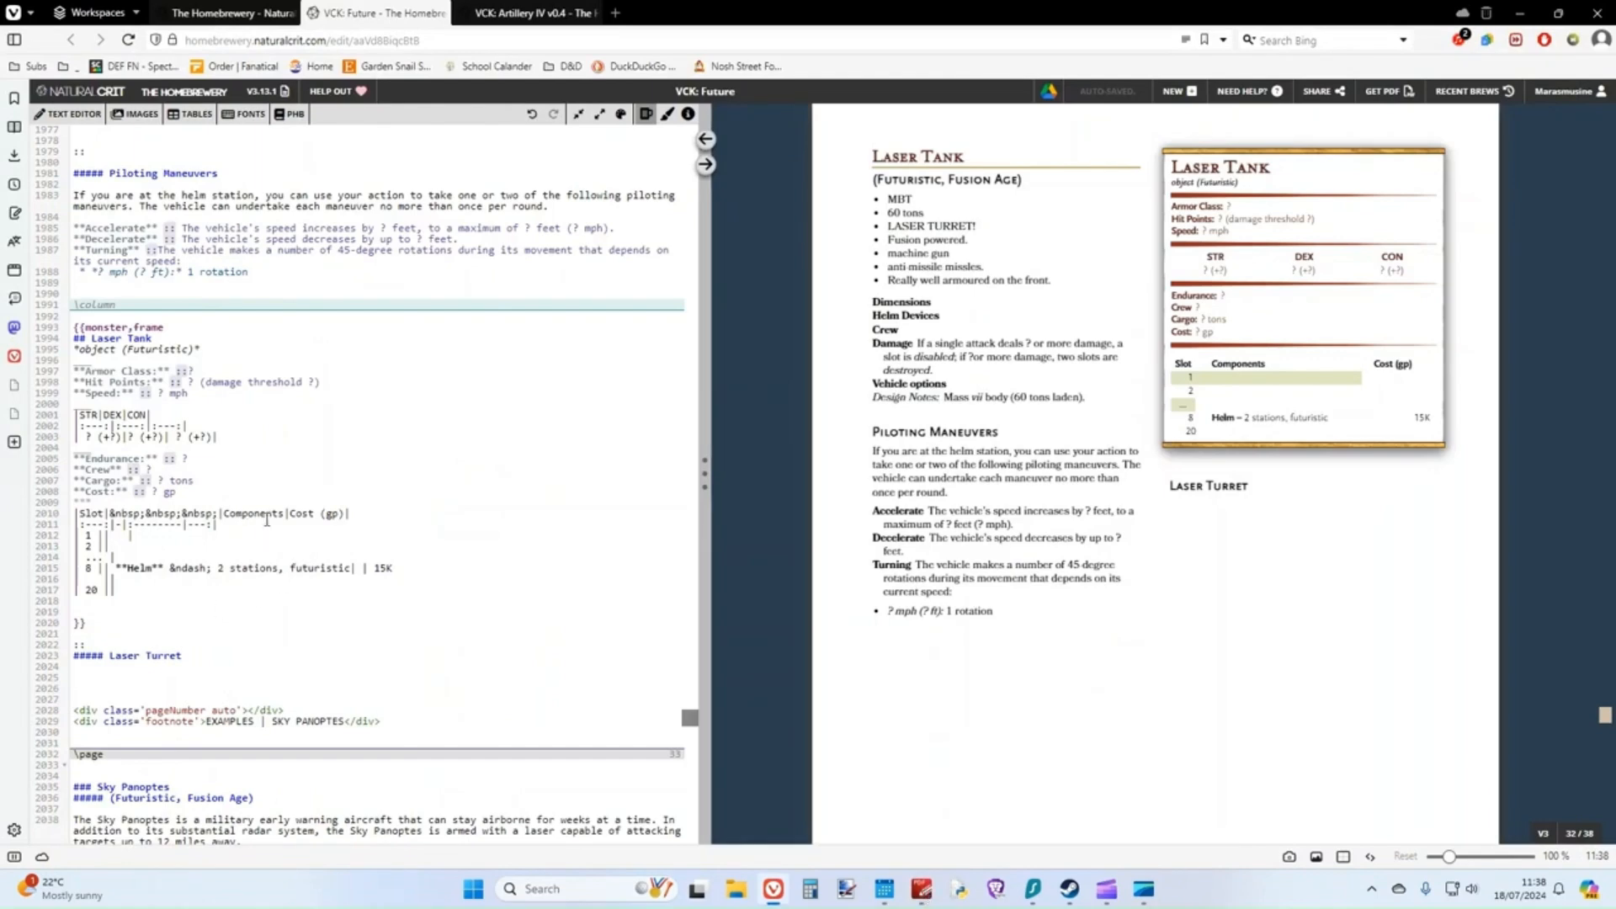
{"action": "type", "text": "**Steel Structure** &ndash; | 10K/slot"}
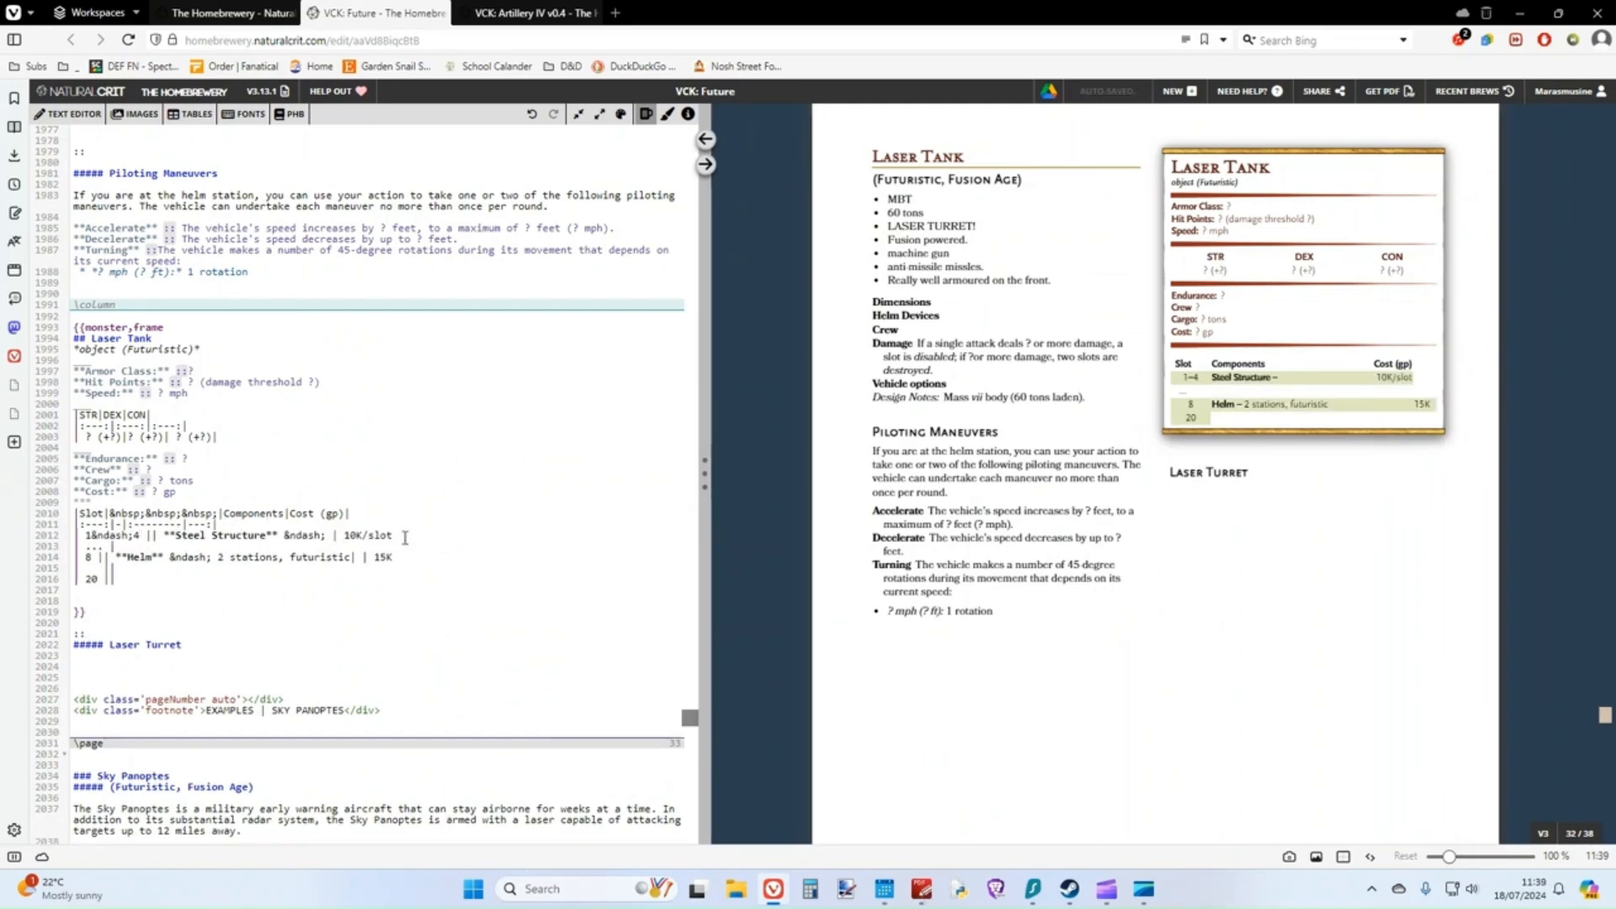
{"action": "type", "text": "AC, SP"}
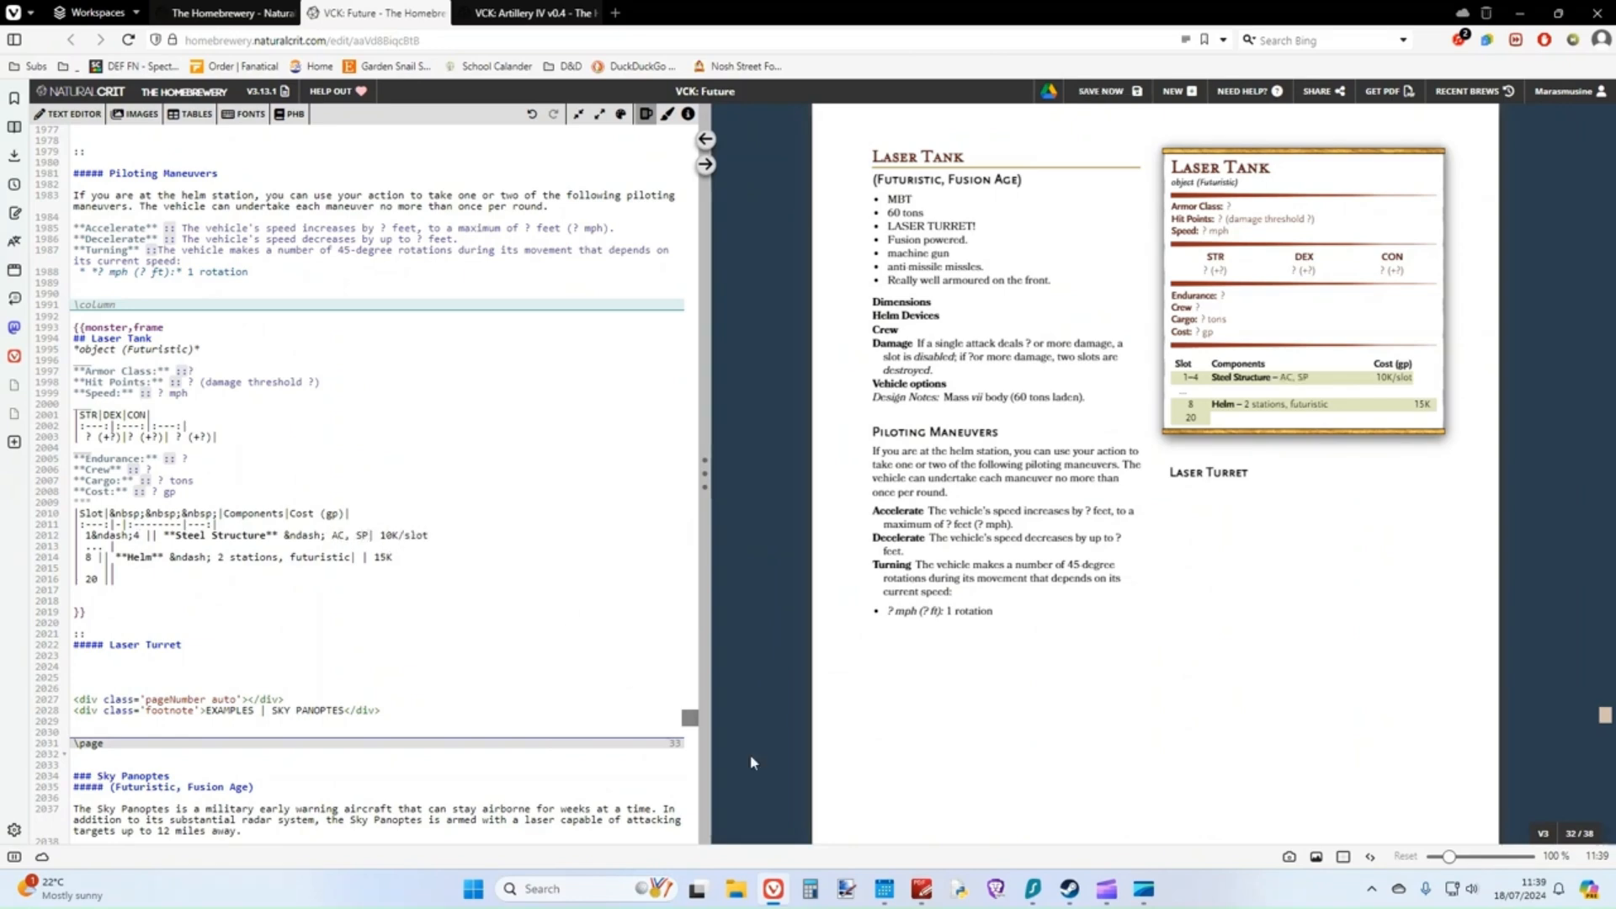
- Check steel's attributes in the rulebook, complete the slots 1–4 row with AC 19, 4 SP/slot, and set the tank's Armor Class to 19
{"action": "left_click", "coordinate": [922, 889]}
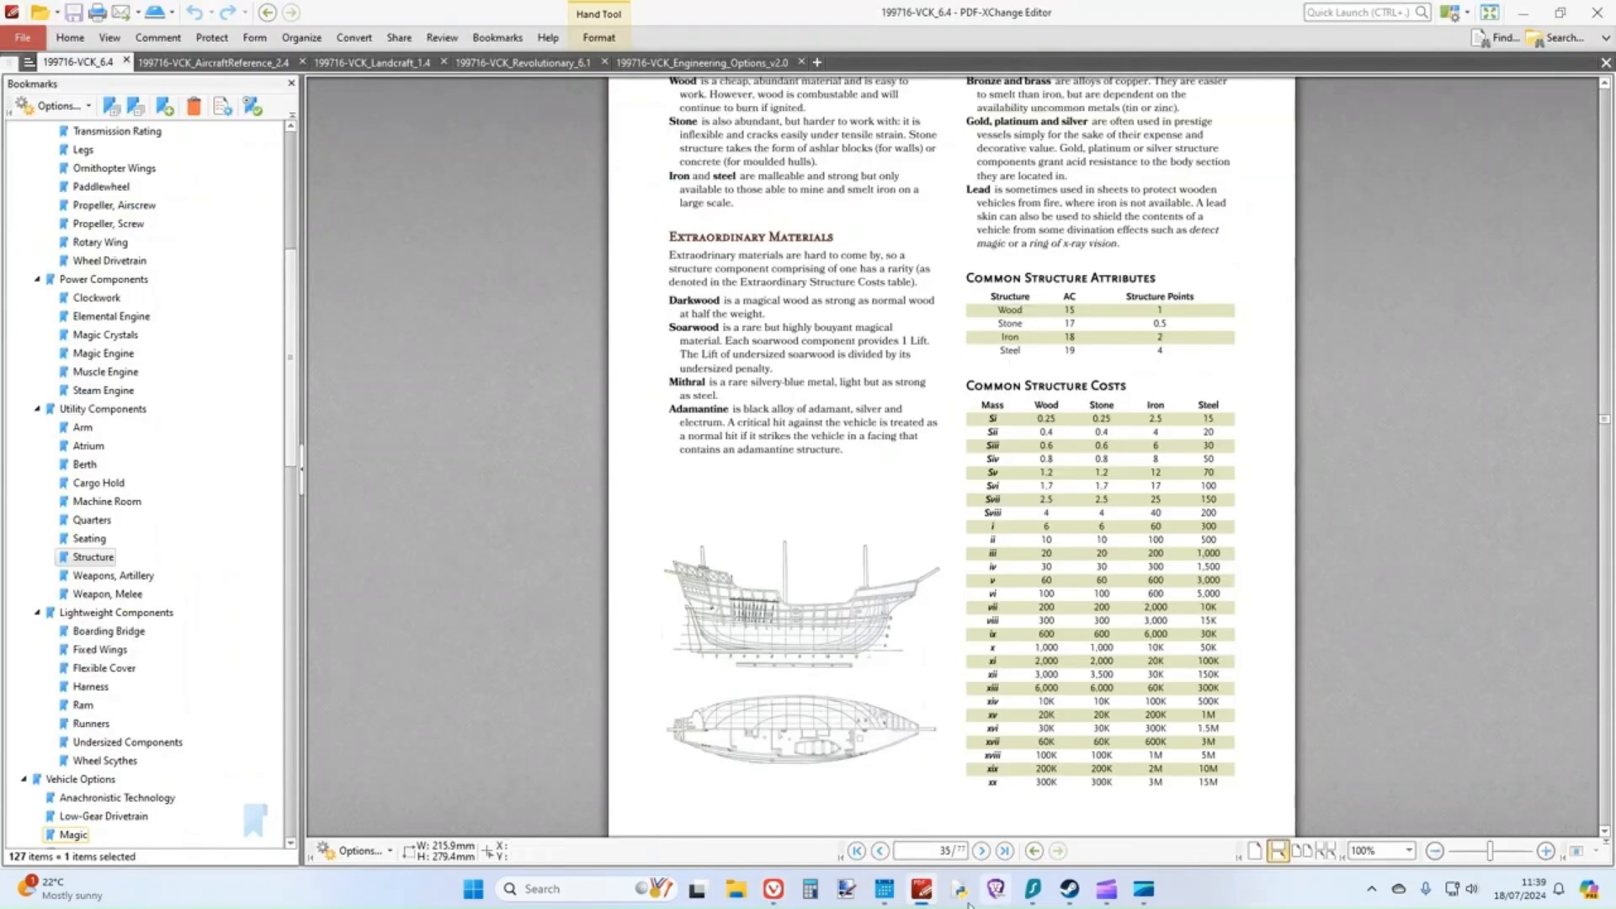
{"action": "left_click", "coordinate": [922, 889]}
{"action": "left_click", "coordinate": [346, 535]}
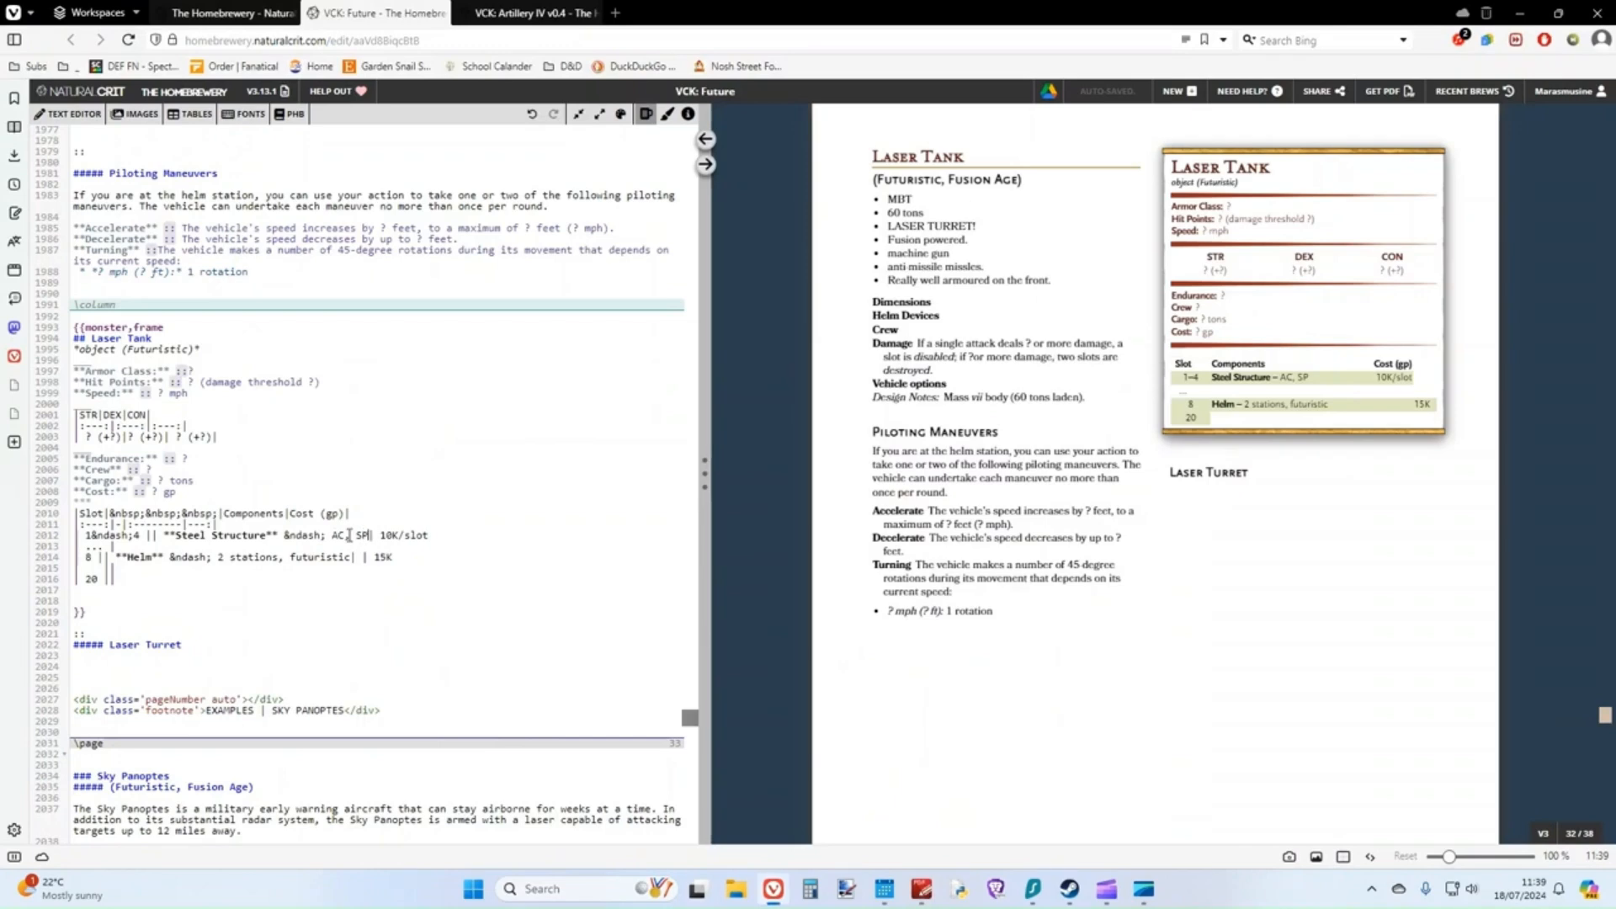
{"action": "type", "text": "19, "}
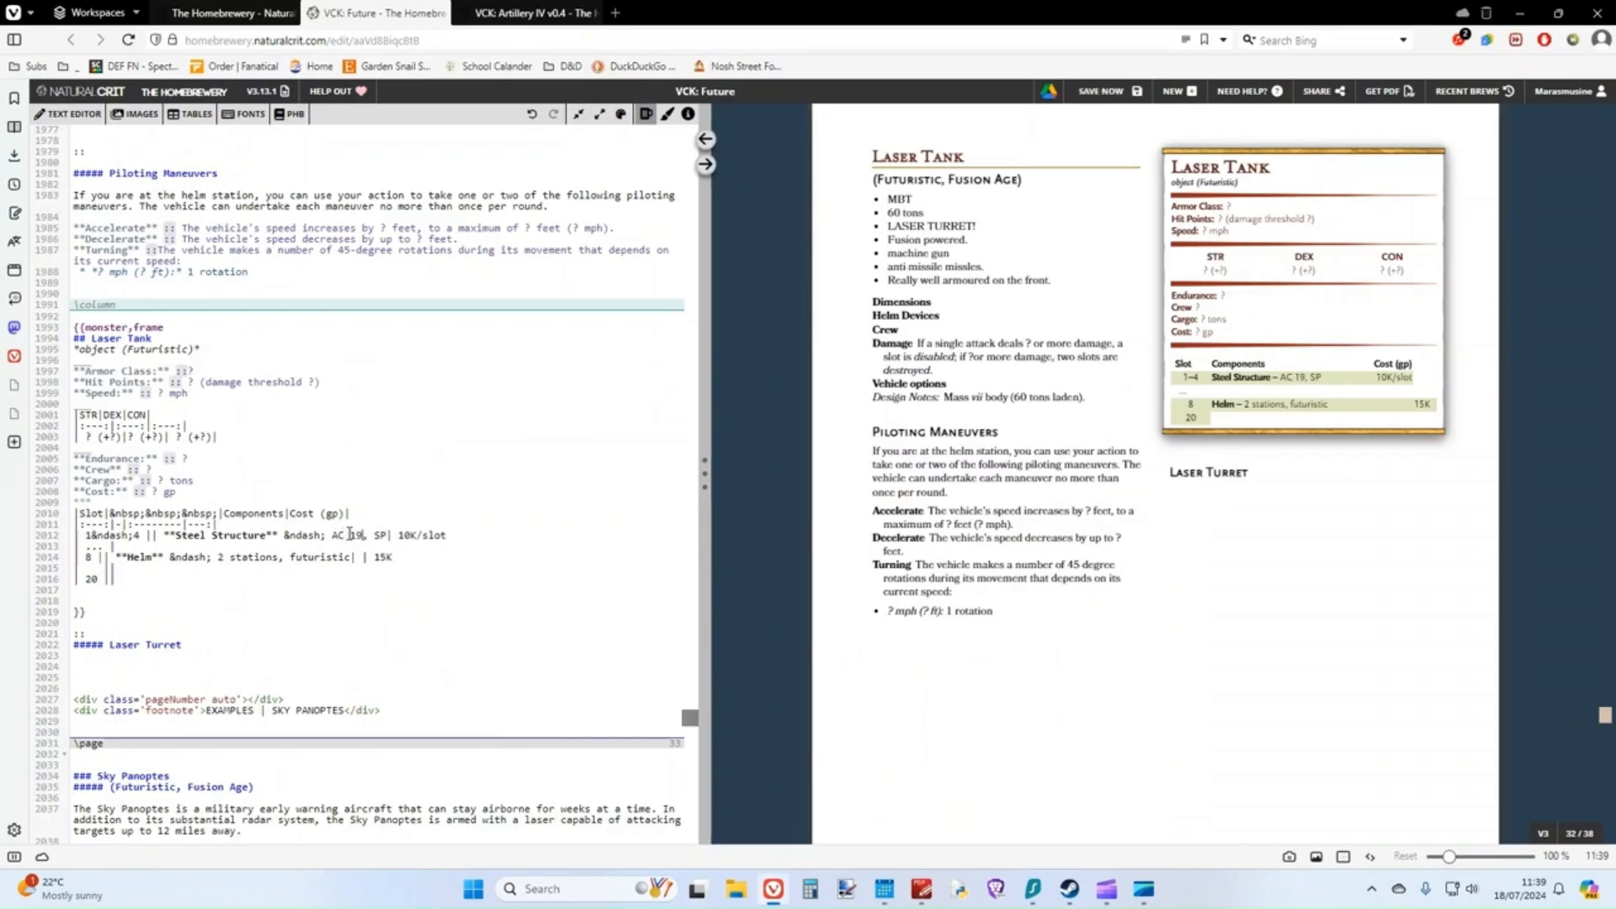
{"action": "type", "text": "4 SP/slo"}
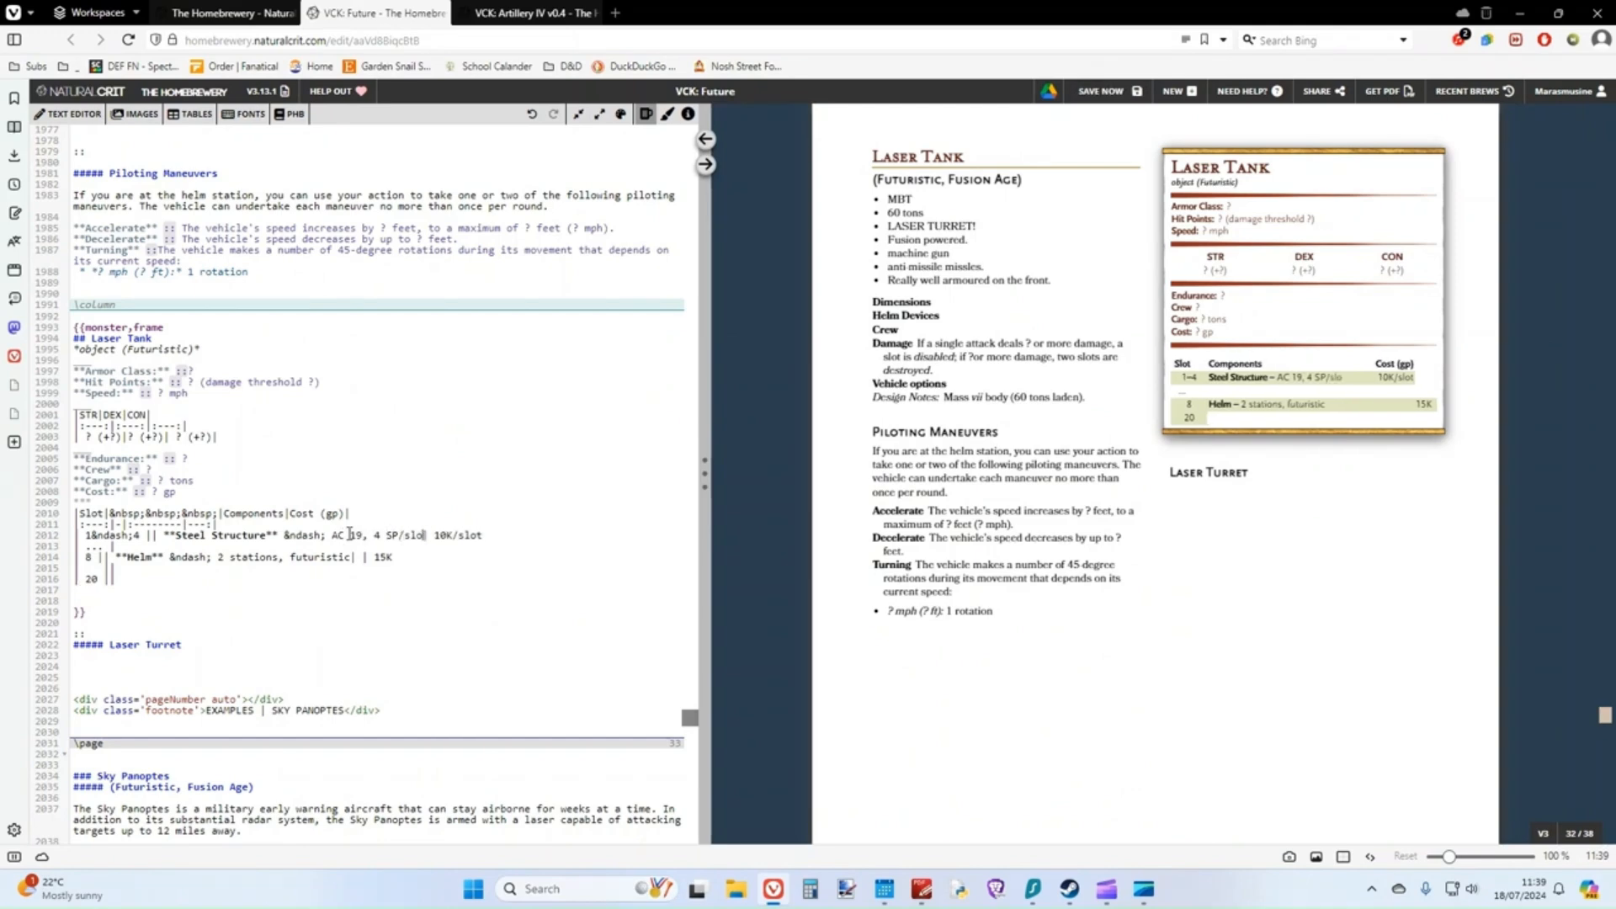
{"action": "type", "text": "t"}
{"action": "key", "text": "BackSpace"}
{"action": "type", "text": "19"}
{"action": "left_click_drag", "start_coordinate": [364, 535], "coordinate": [331, 536]}
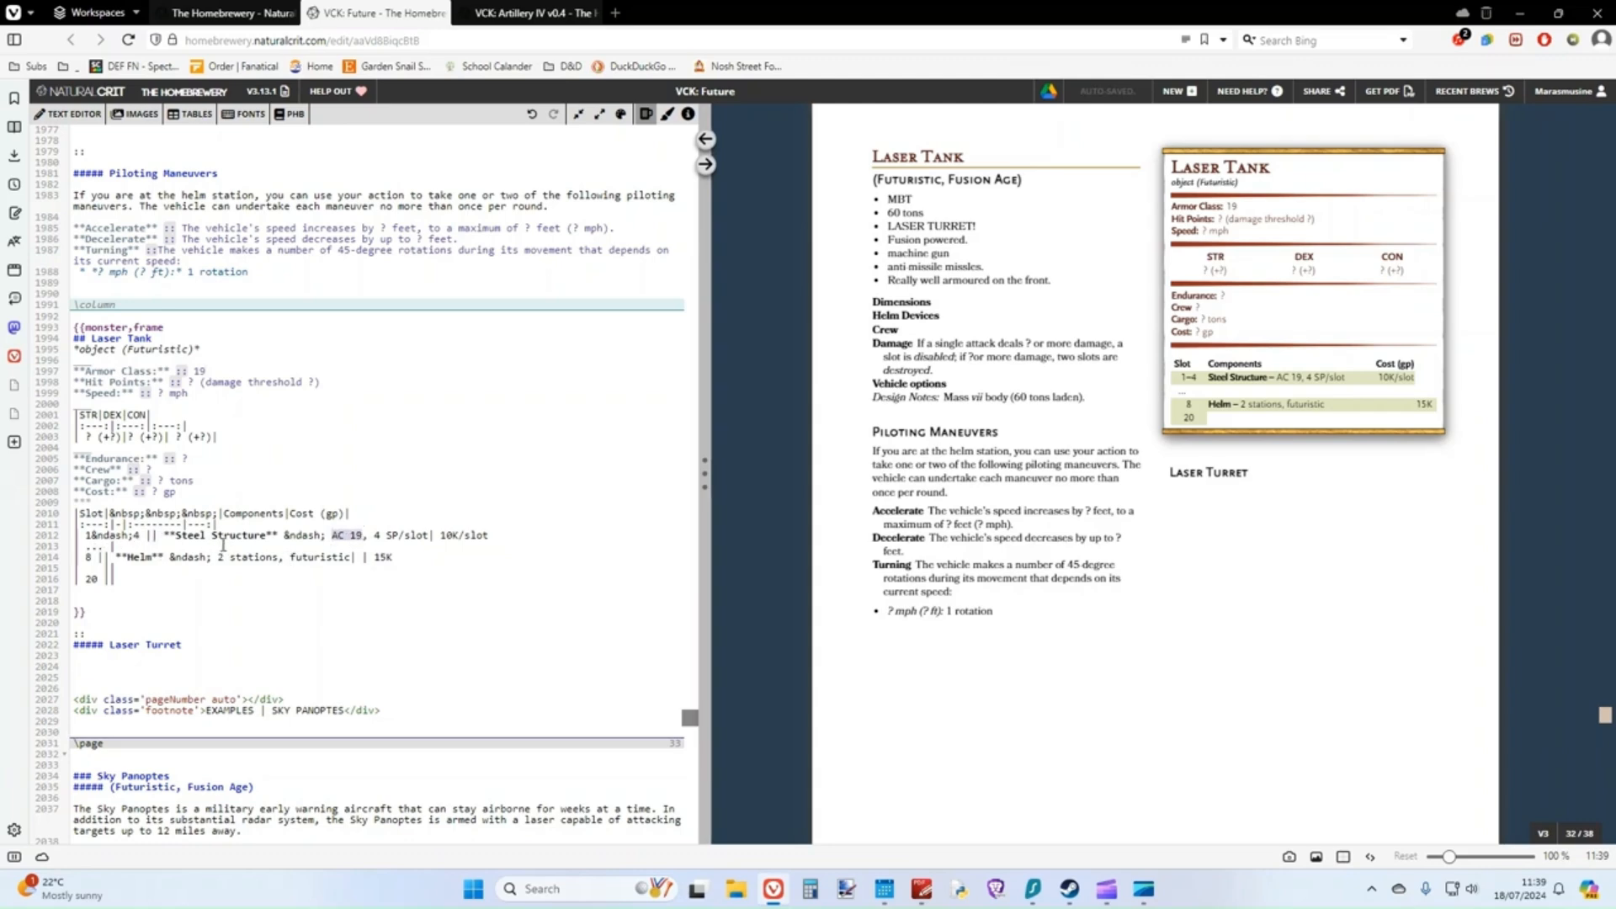
{"action": "left_click", "coordinate": [364, 538]}
- Label the components table row below the helm as slots 9–10
{"action": "left_click", "coordinate": [343, 514]}
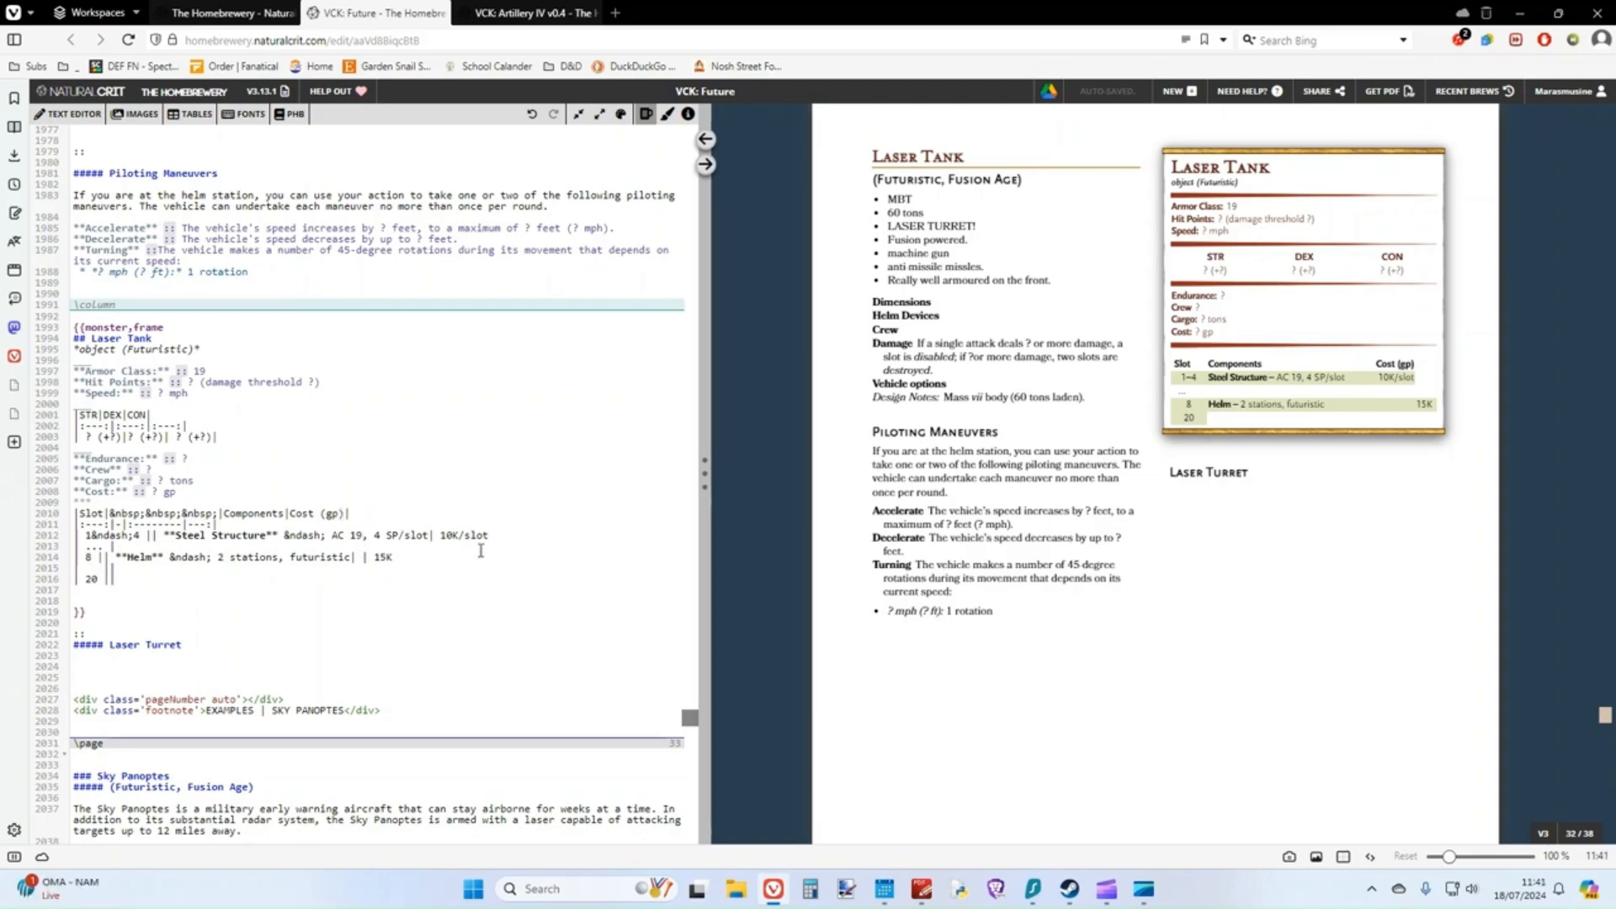
{"action": "type", "text": "9"}
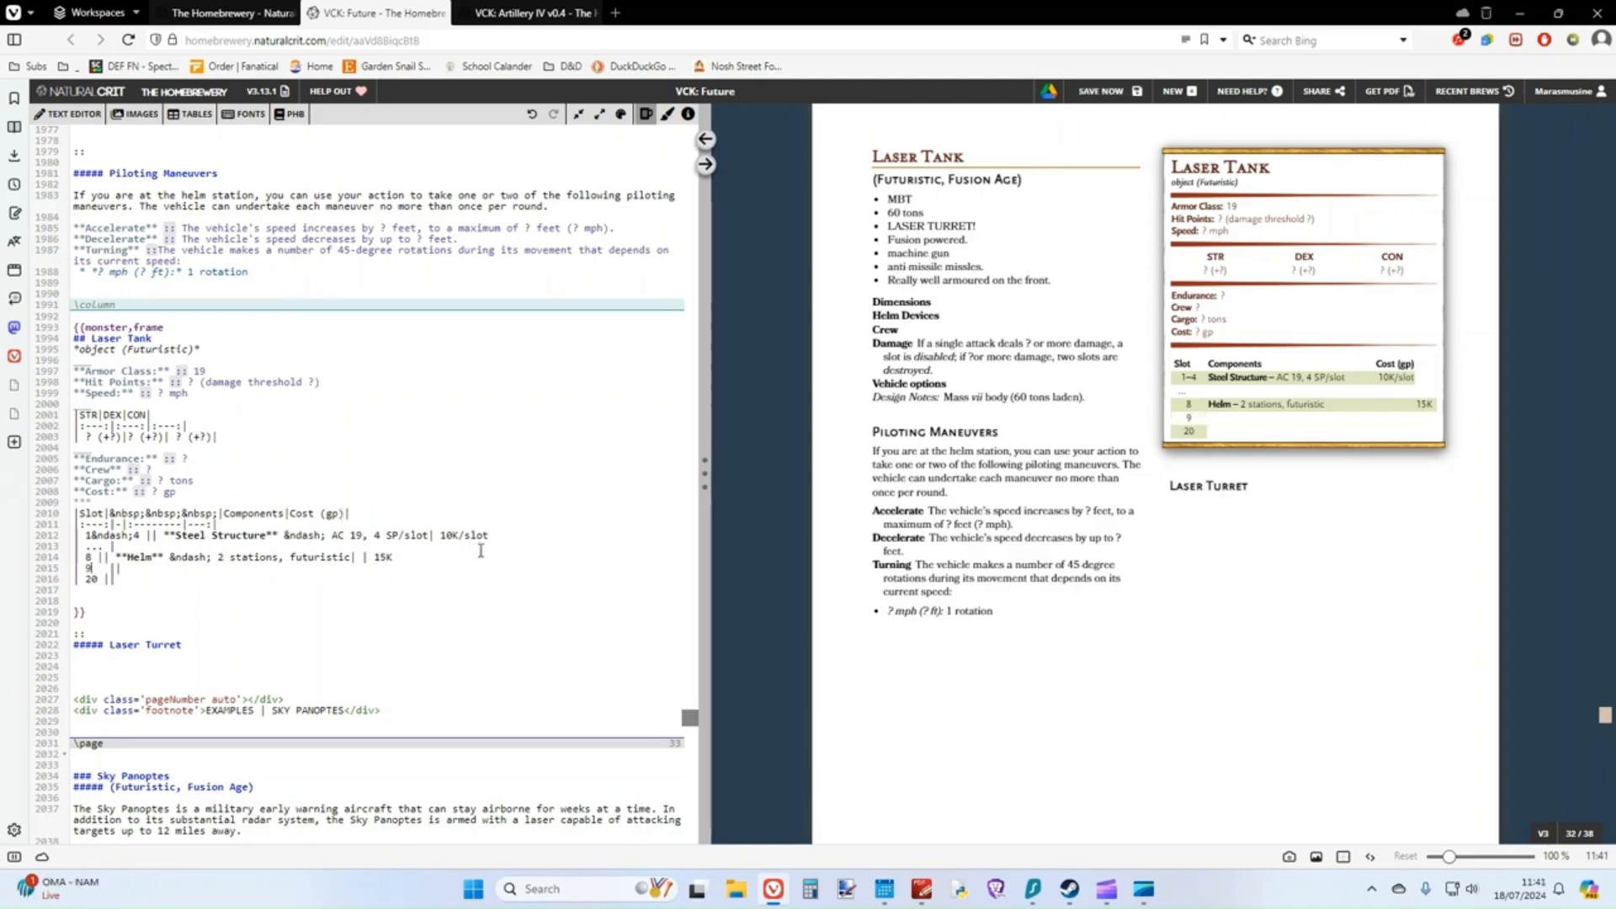
{"action": "type", "text": "&ndash;"}
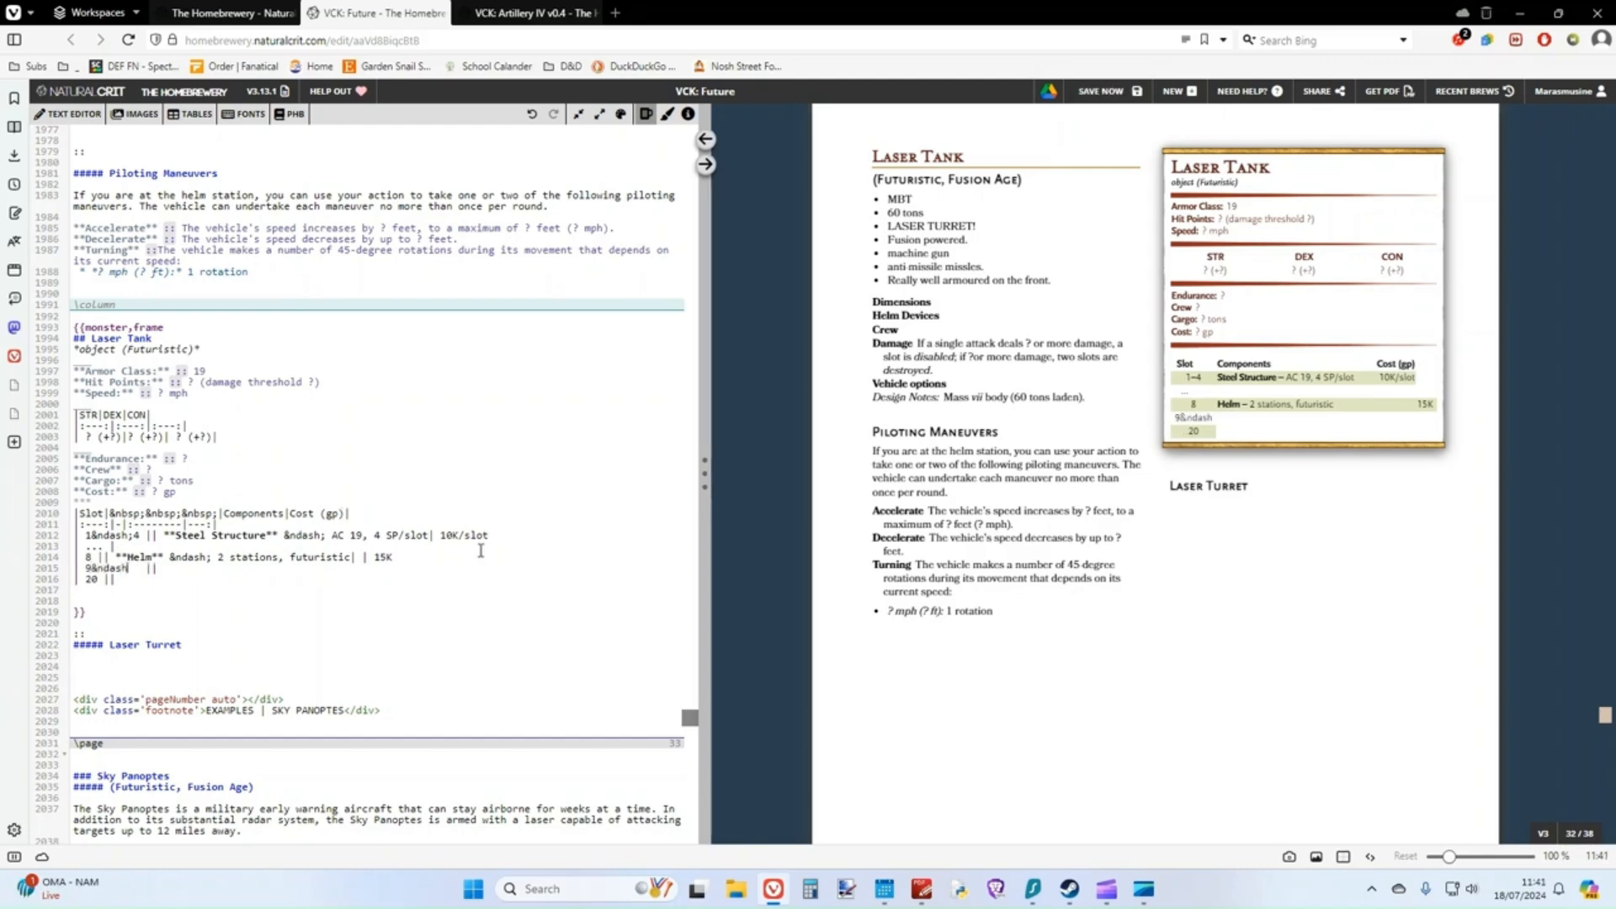
{"action": "type", "text": "10"}
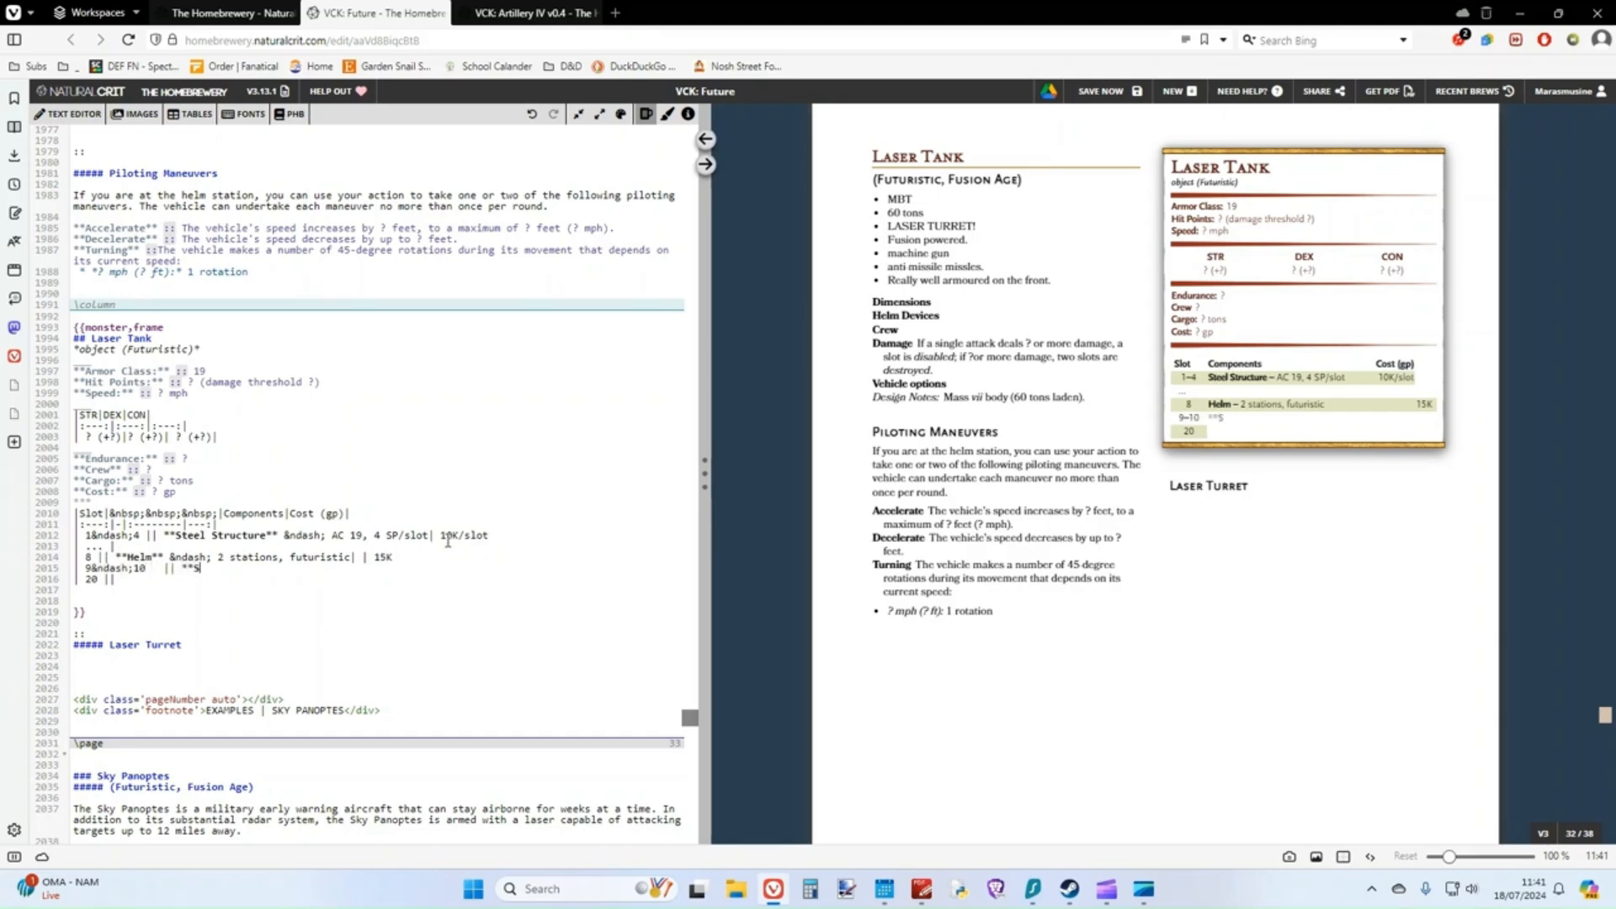
- Check the frame coverage values in VCK_6.4 and fill the slots 9–10 Steel Structure row with AC 12, 32 SP/slot and 10K/slot
{"action": "key", "text": "alt+Tab"}
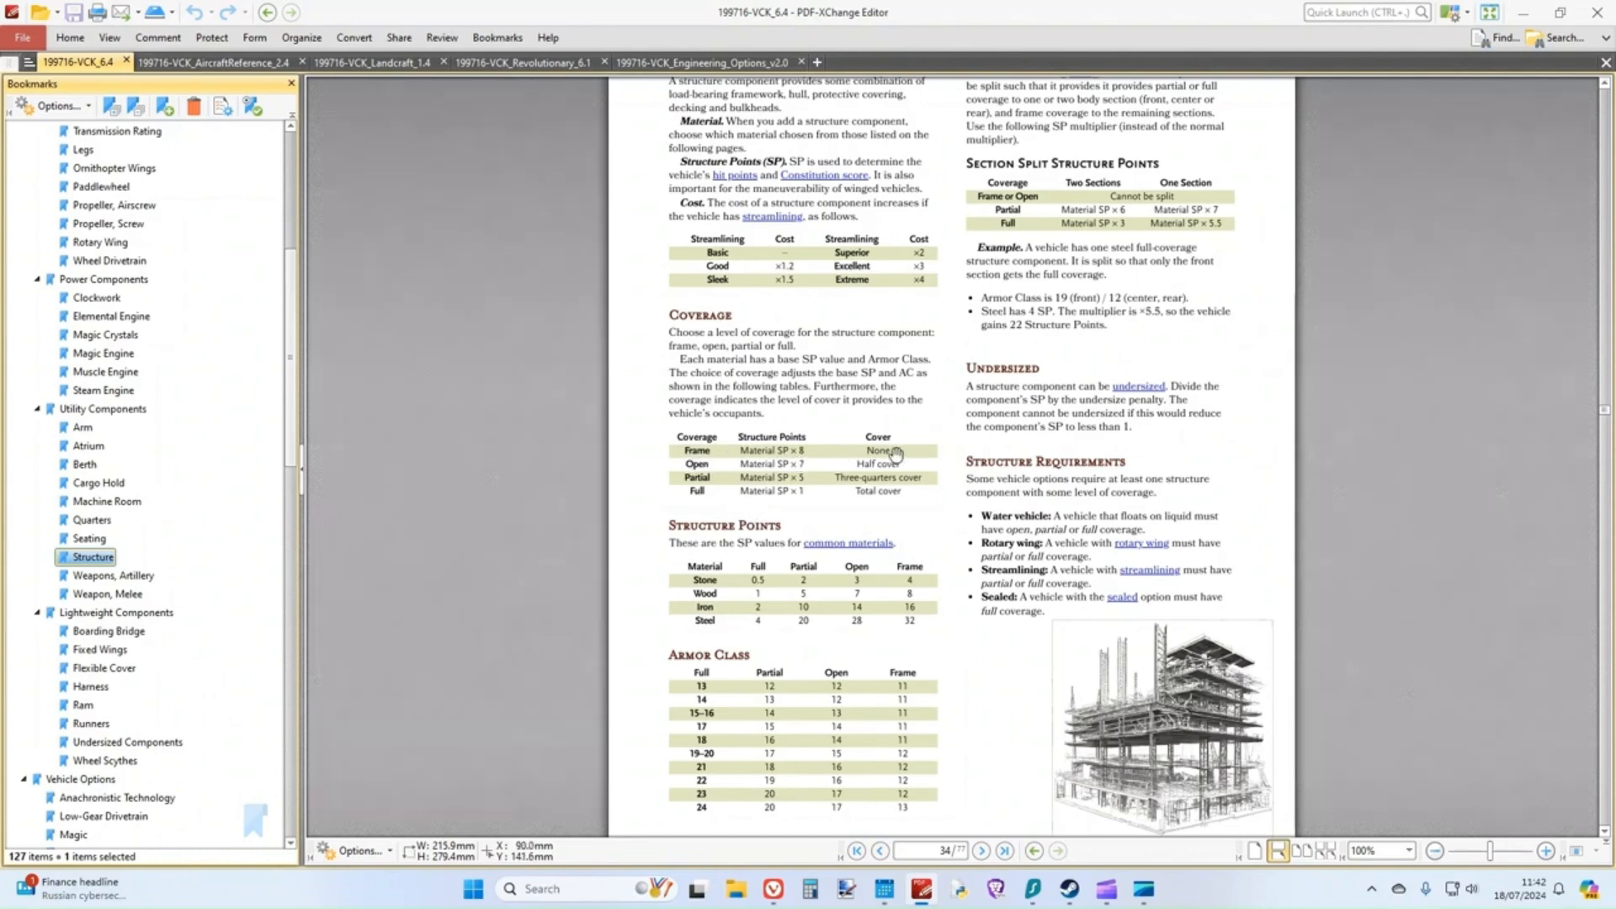
{"action": "scroll", "coordinate": [833, 627], "scroll_direction": "down", "scroll_amount": 1}
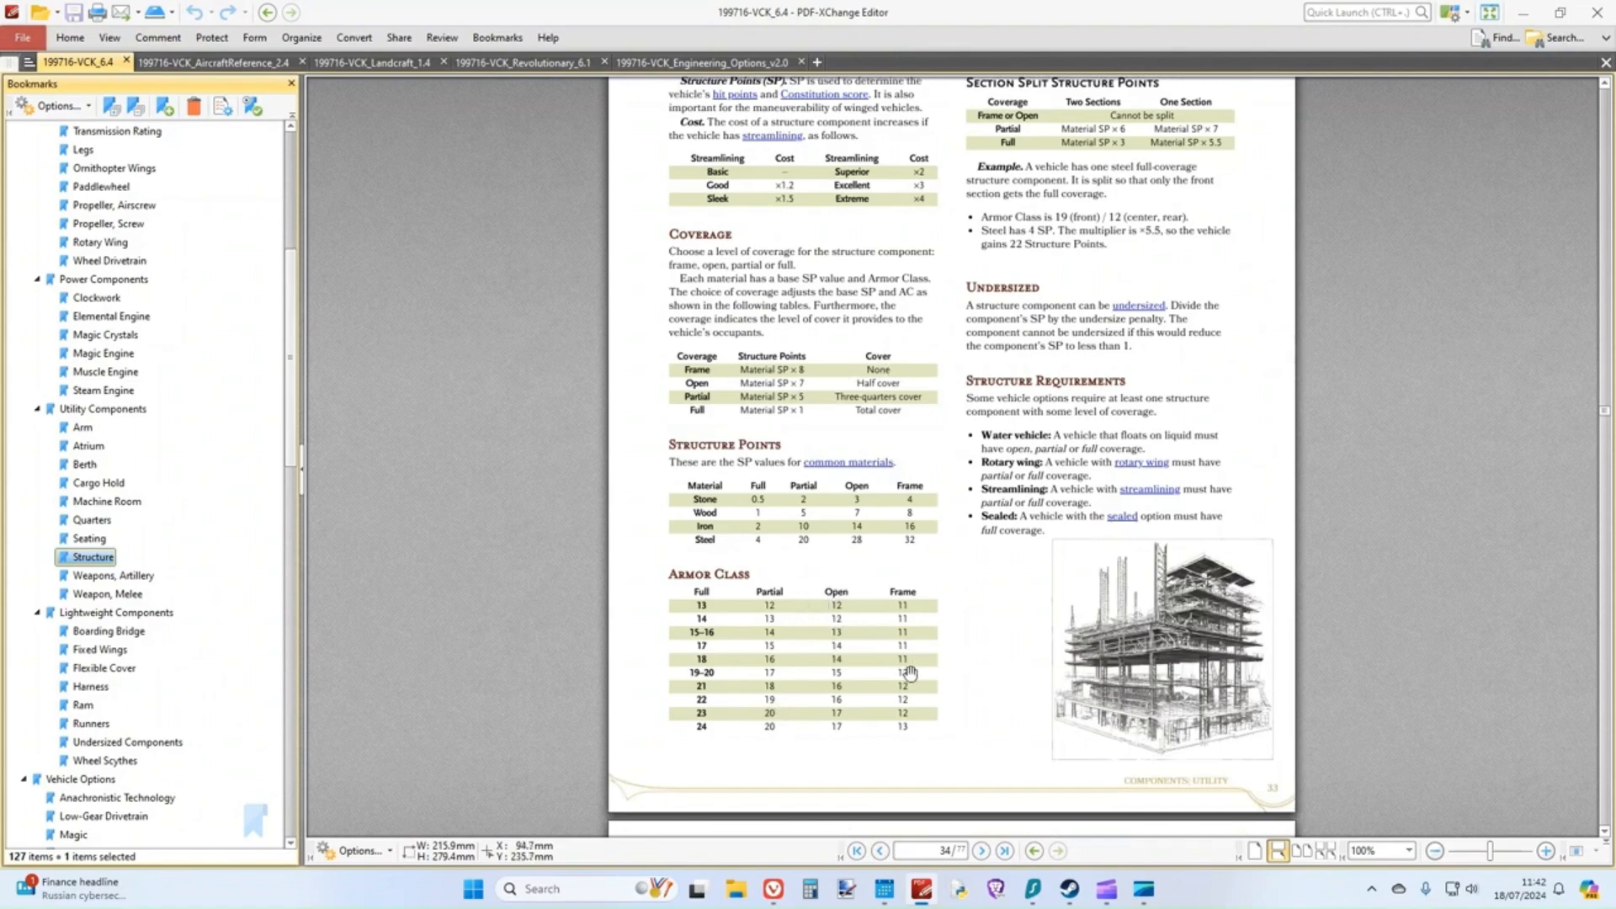
{"action": "left_click", "coordinate": [921, 887]}
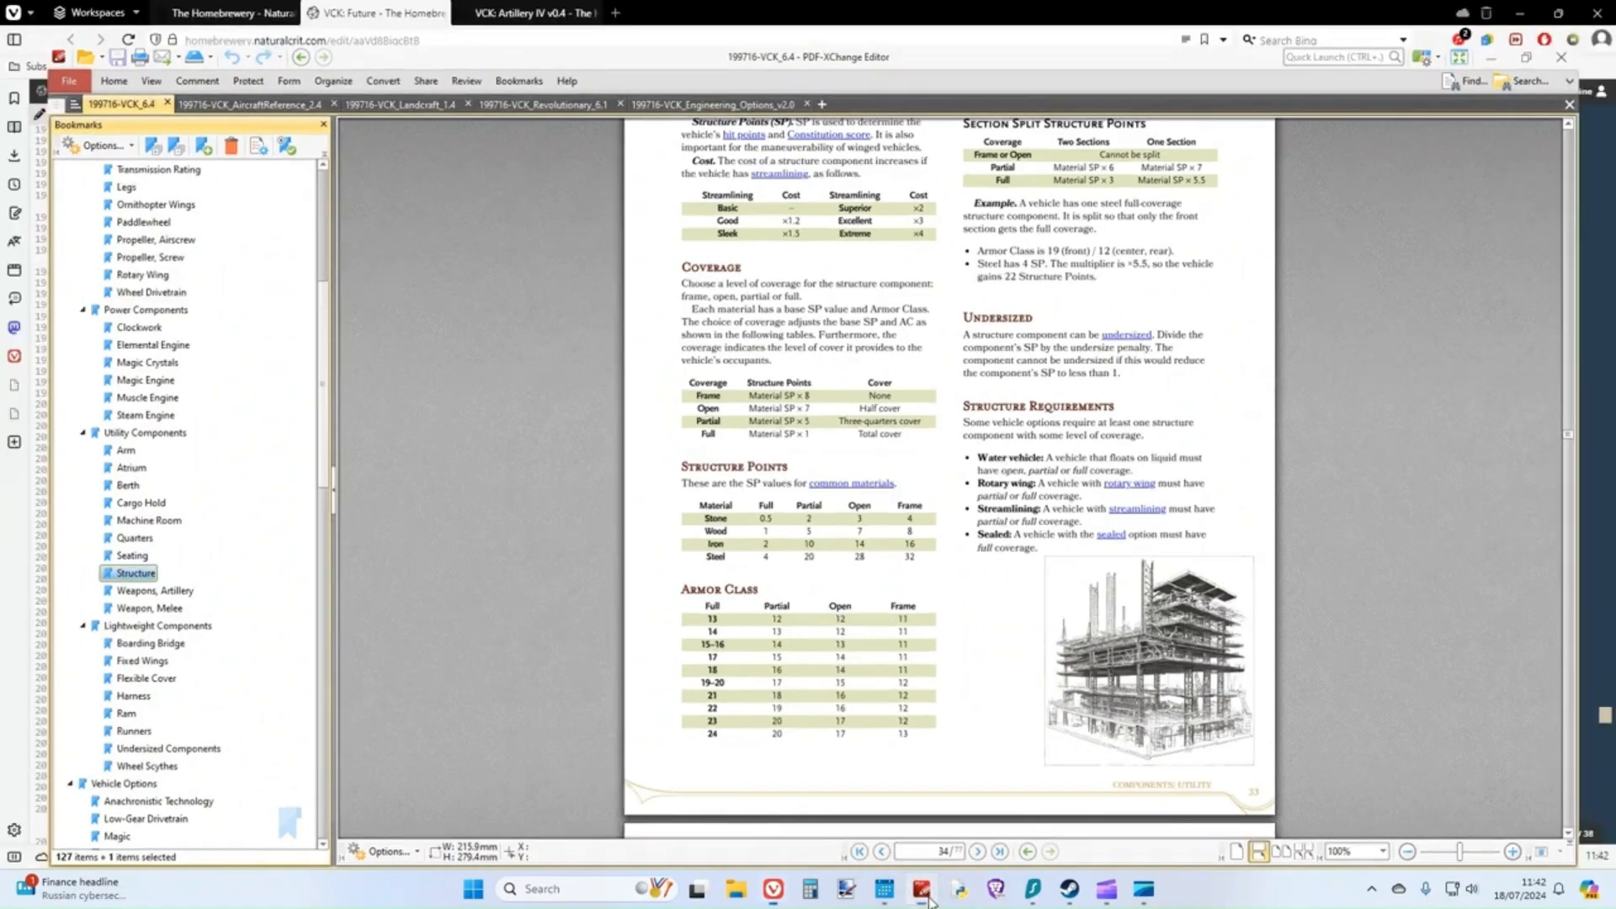
{"action": "type", "text": "AC 12, "}
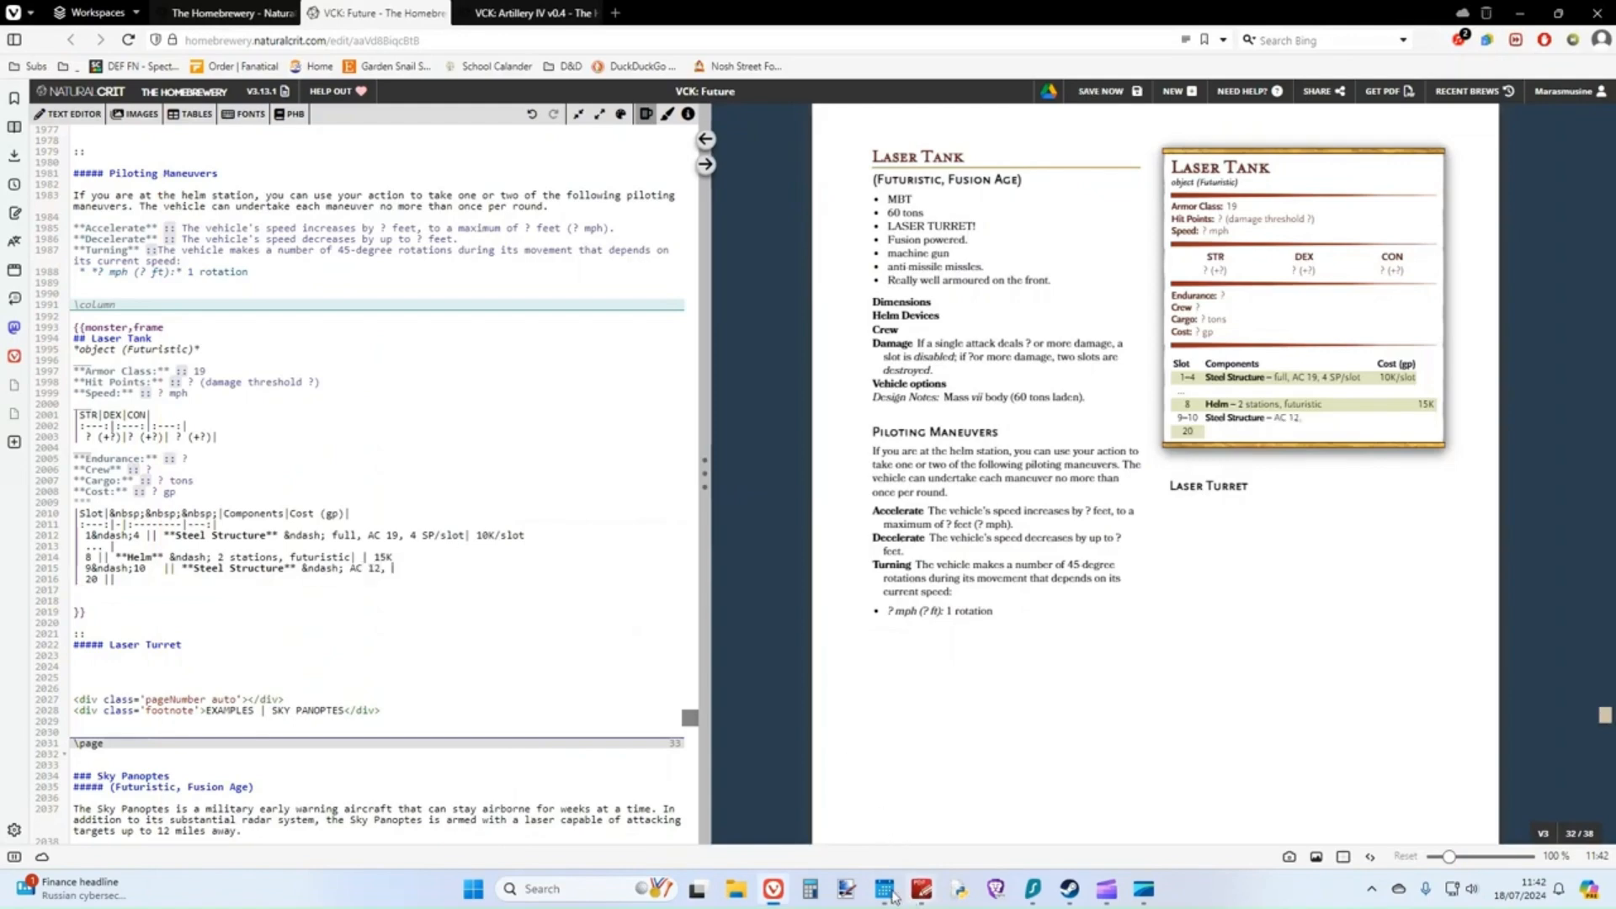
{"action": "type", "text": "32 SP/slot | 10K/slot"}
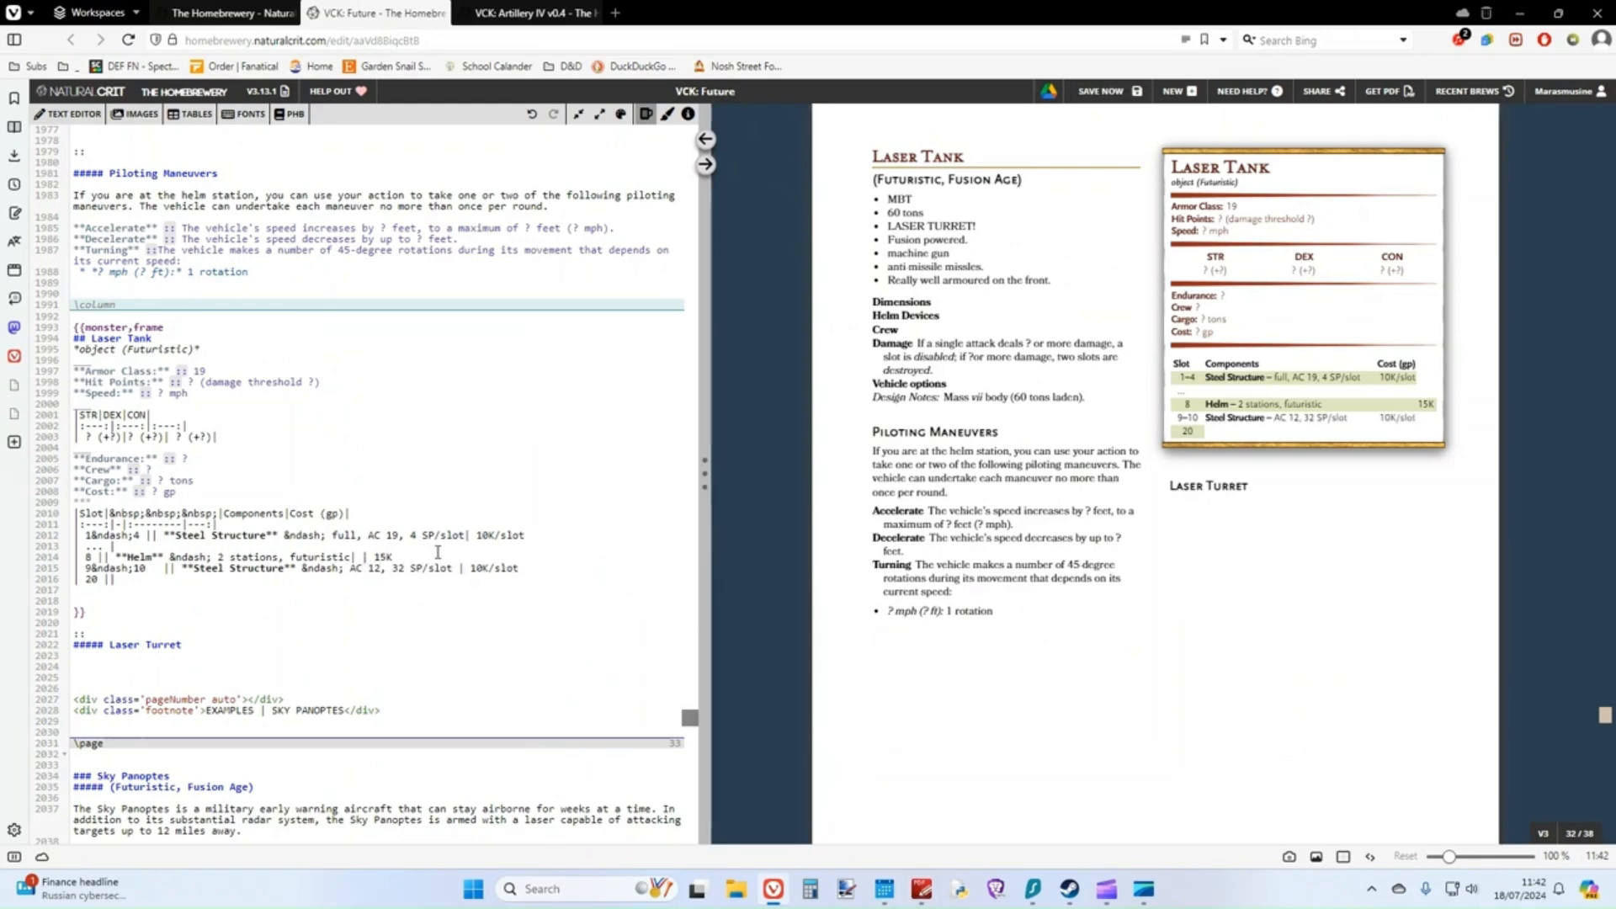
- Add a slots 11–12 row that repeats the Steel Structure entry: full, AC 19, 4 SP/slot, 10K/slot
{"action": "key", "text": "Return"}
{"action": "type", "text": "11&ndash12   || |"}
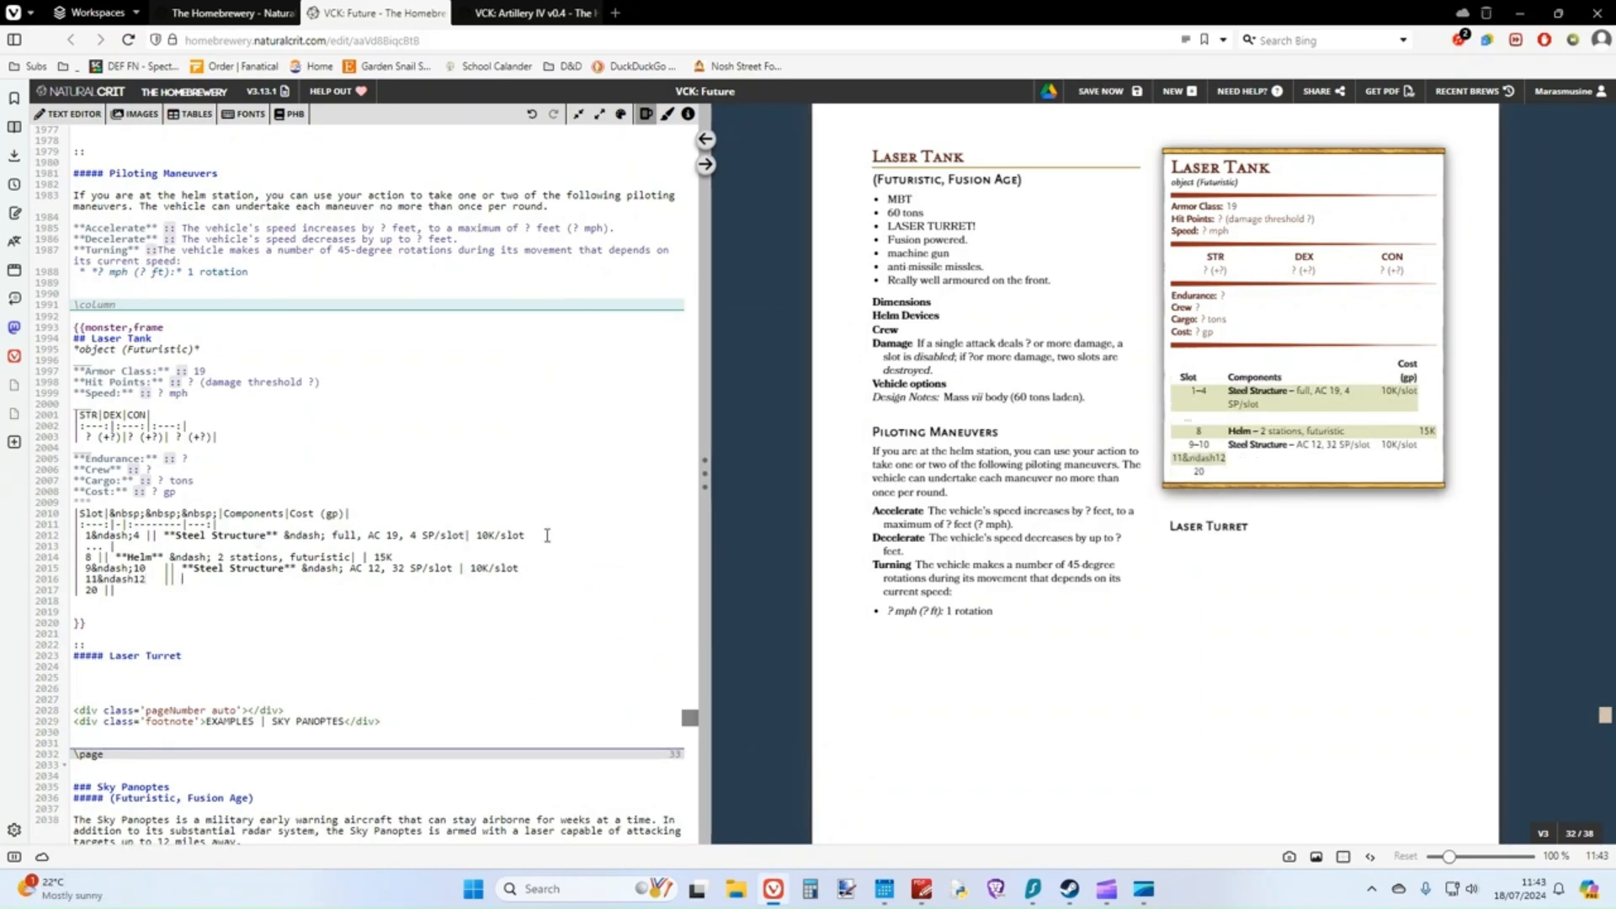
{"action": "left_click_drag", "start_coordinate": [543, 536], "coordinate": [190, 540]}
{"action": "left_click", "coordinate": [407, 569]}
{"action": "type", "text": "**Steel Structure** &ndash; full, AC 19, 4 SP/slot| 10K/slot"}
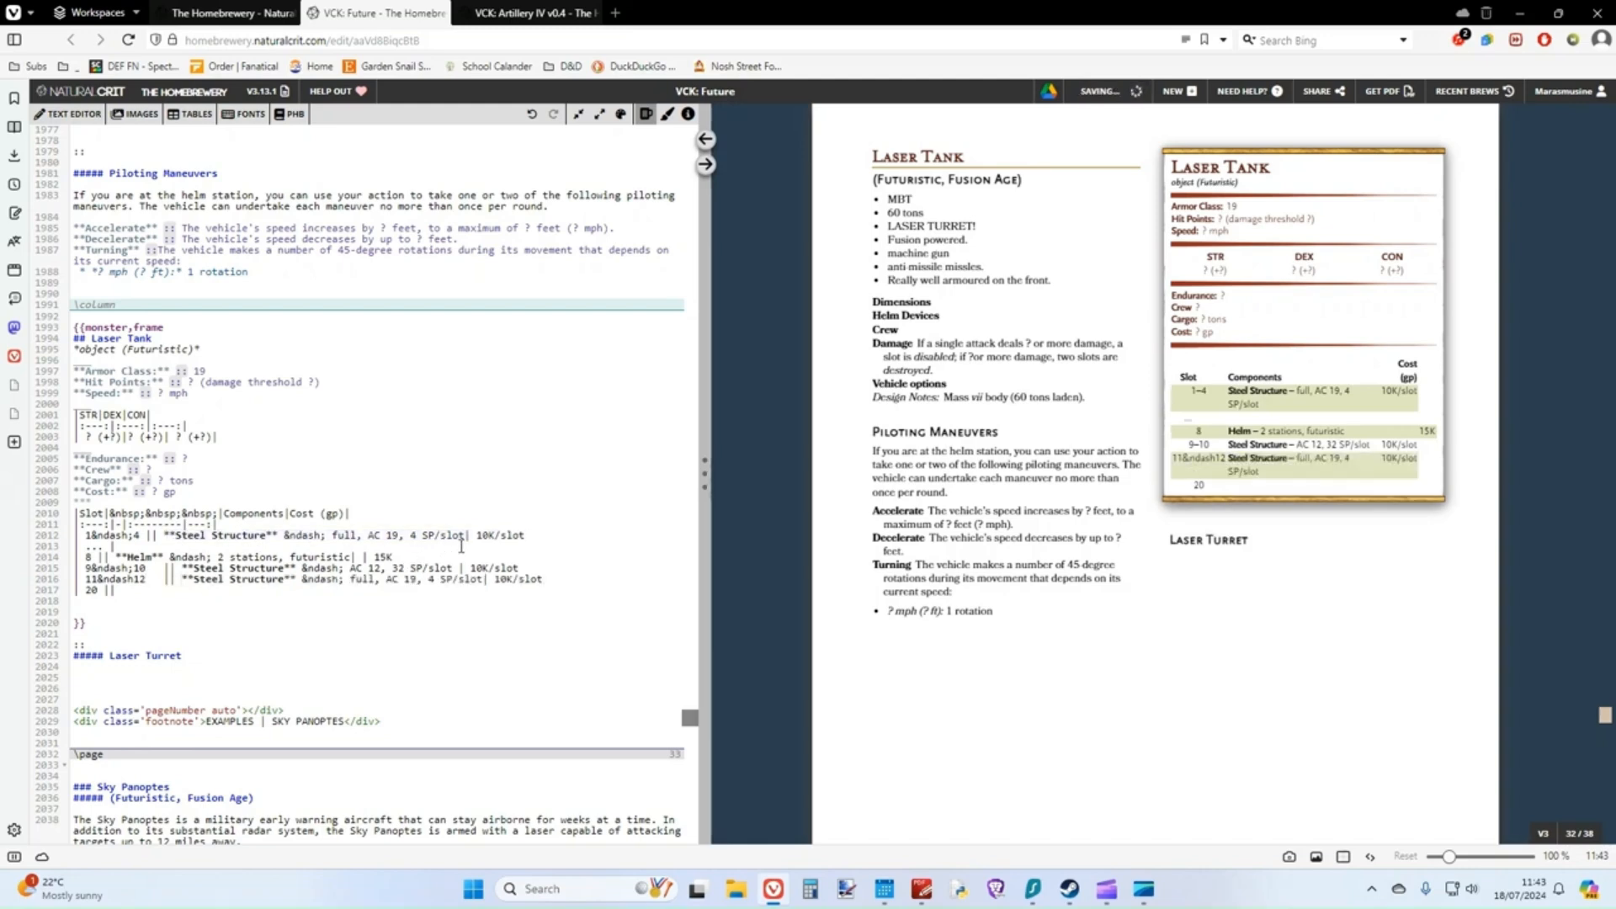
- Extend the slot 20 row to slots 19–20 and copy in the full Steel Structure entry with AC 19, 4 SP/slot and 10K/slot
{"action": "type", "text": "|"}
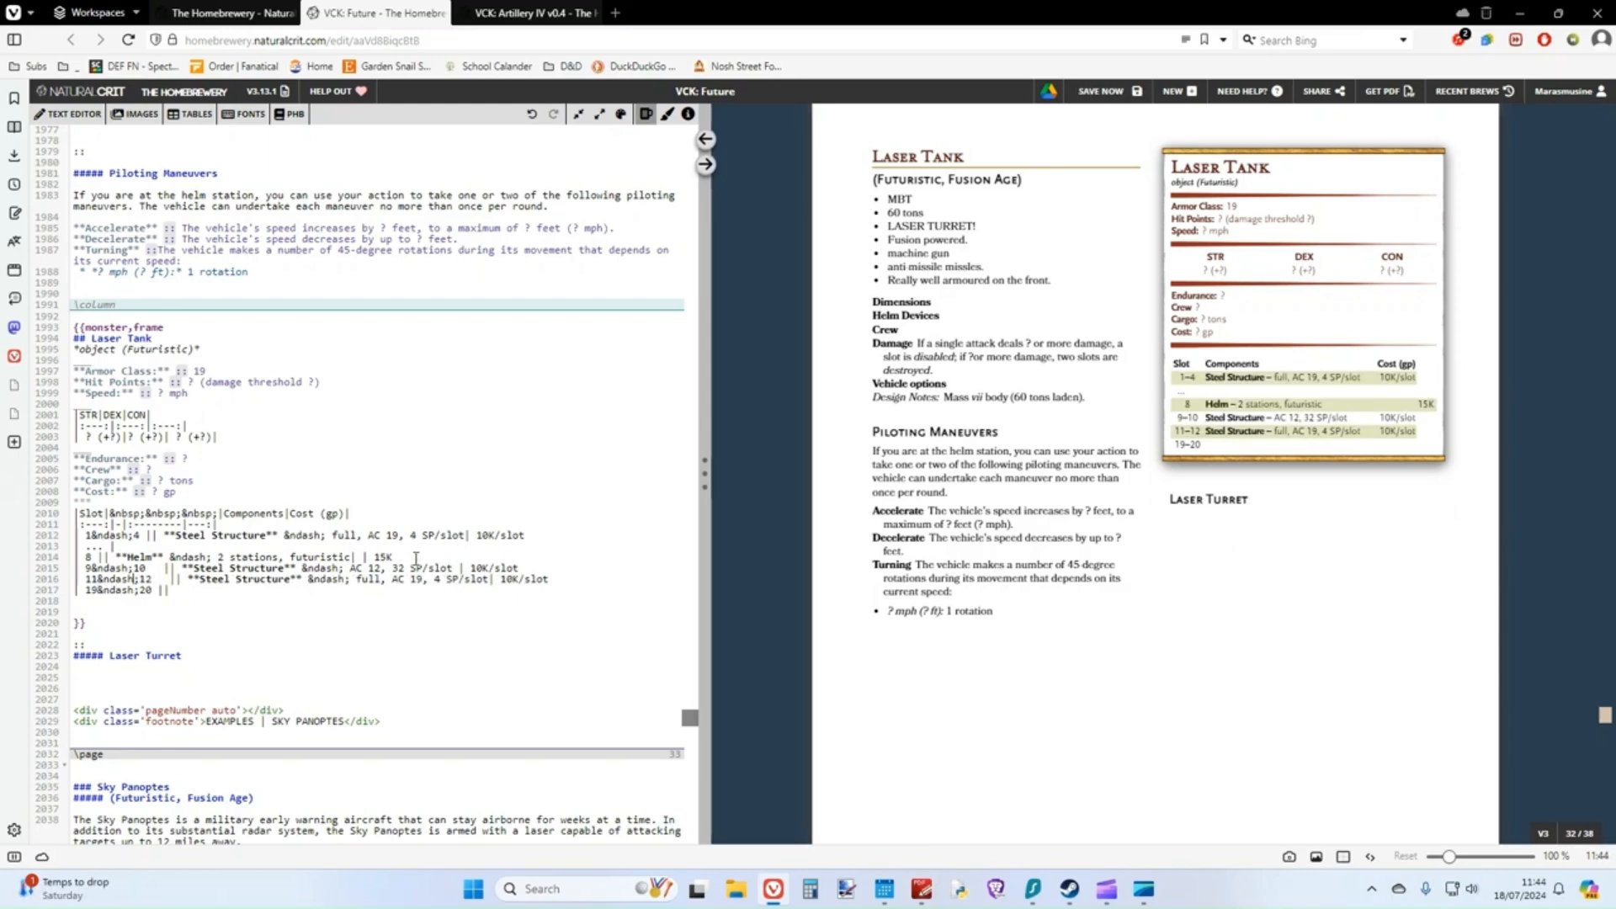
{"action": "left_click_drag", "start_coordinate": [560, 578], "coordinate": [191, 579]}
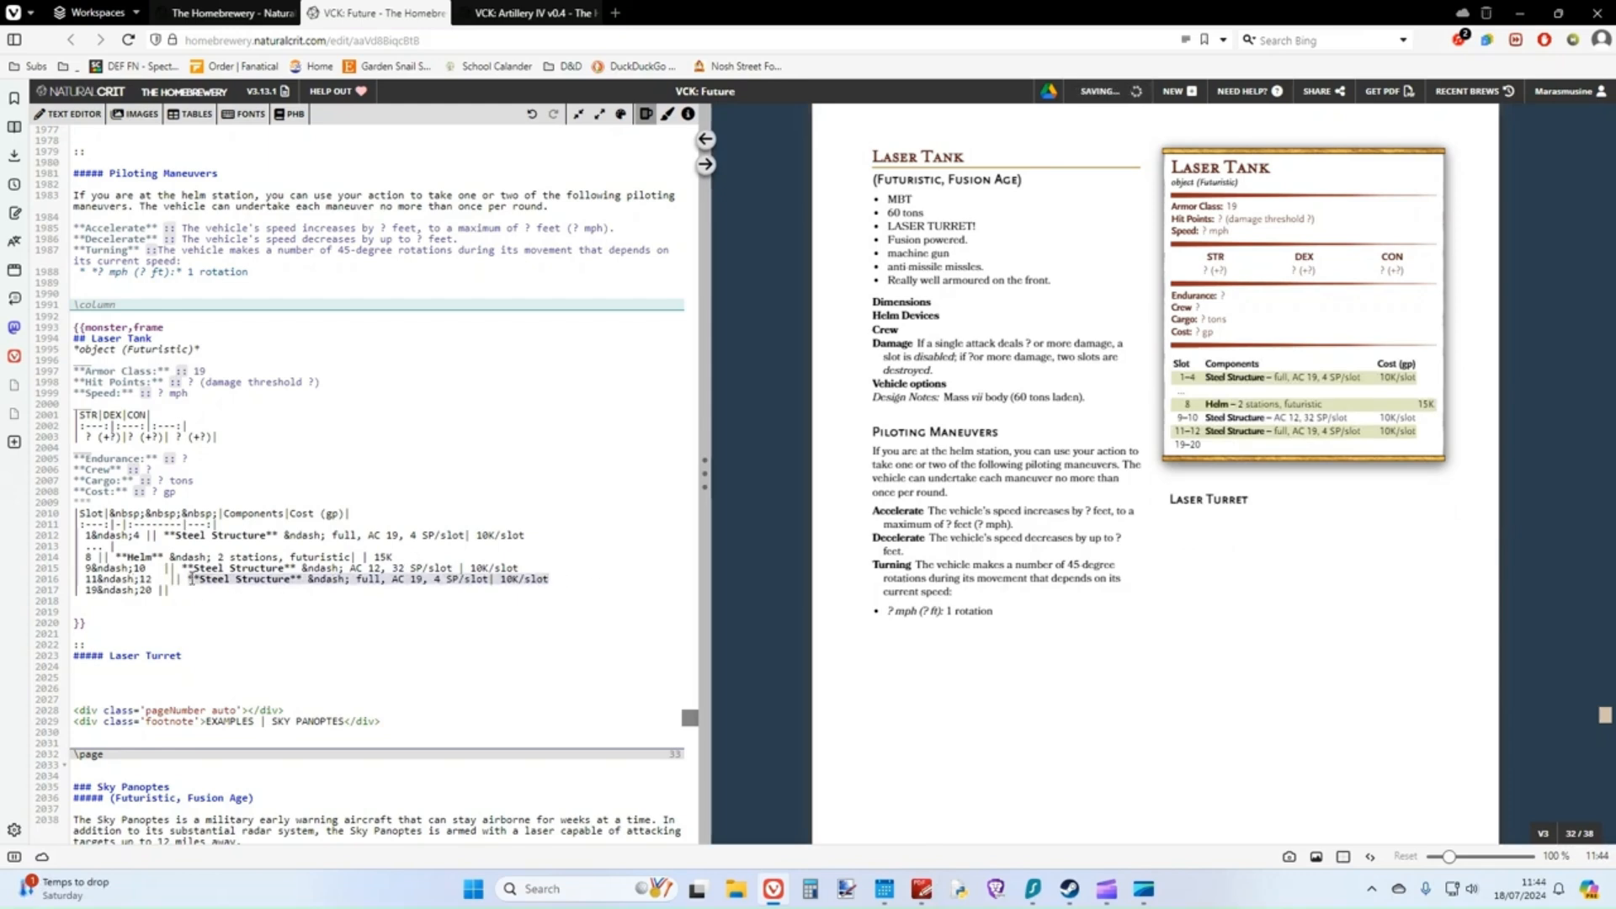
{"action": "left_click", "coordinate": [196, 591]}
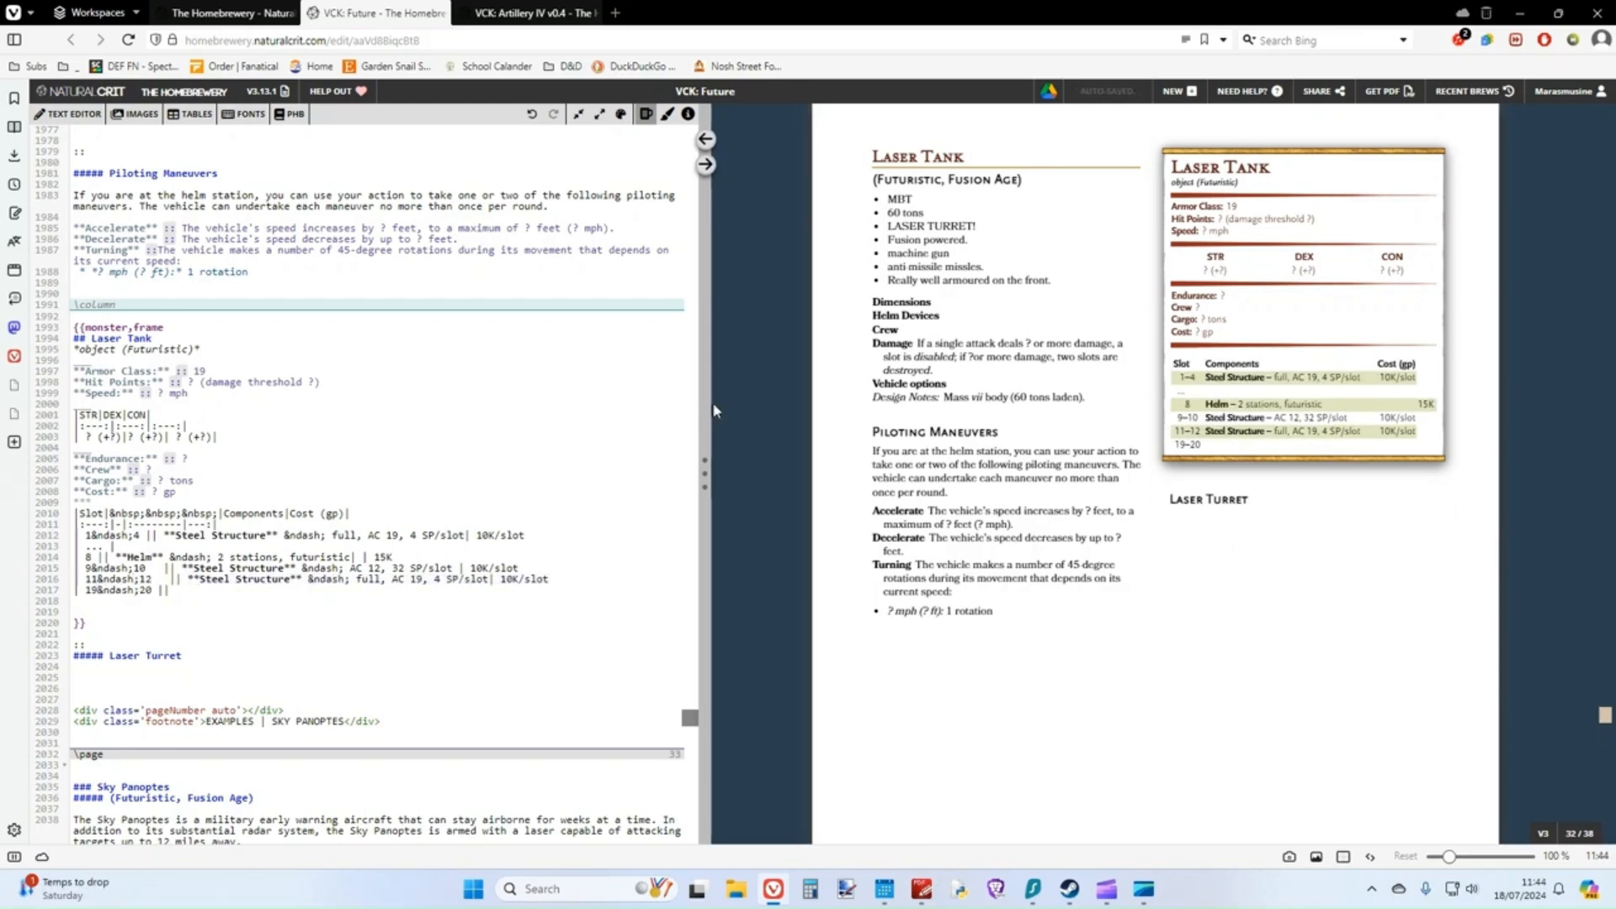
{"action": "type", "text": "**Steel Structure** &ndash; full, AC 19, 4 SP/slot| 10K/slot"}
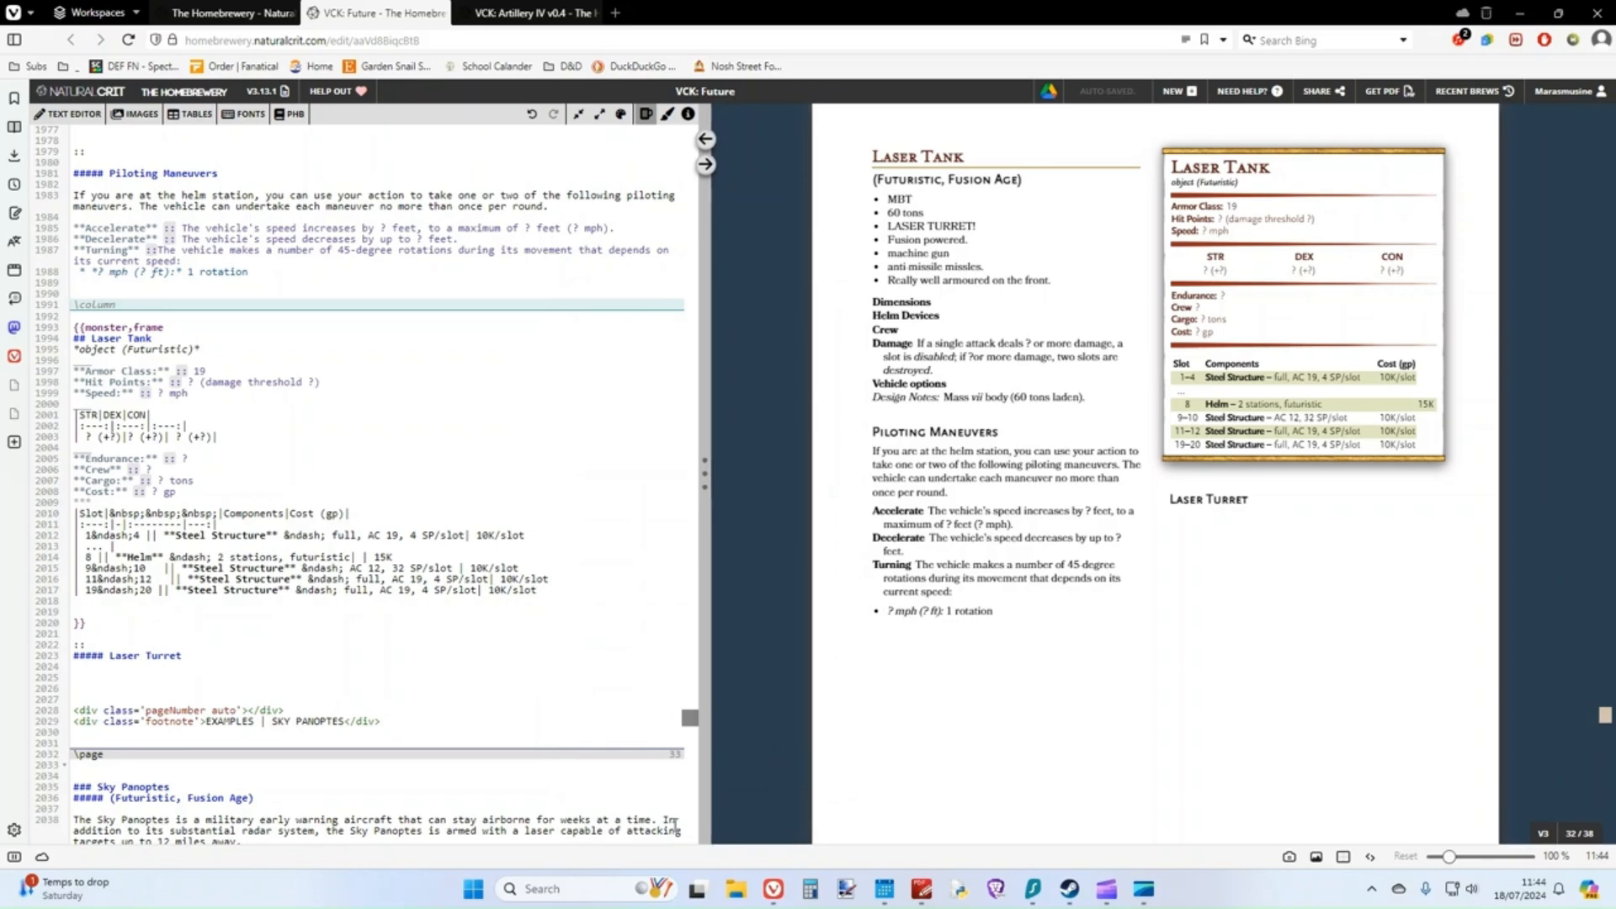
- Work out the total structure points in Calculator and change the design notes to 96 SP
{"action": "mouse_move", "coordinate": [770, 897]}
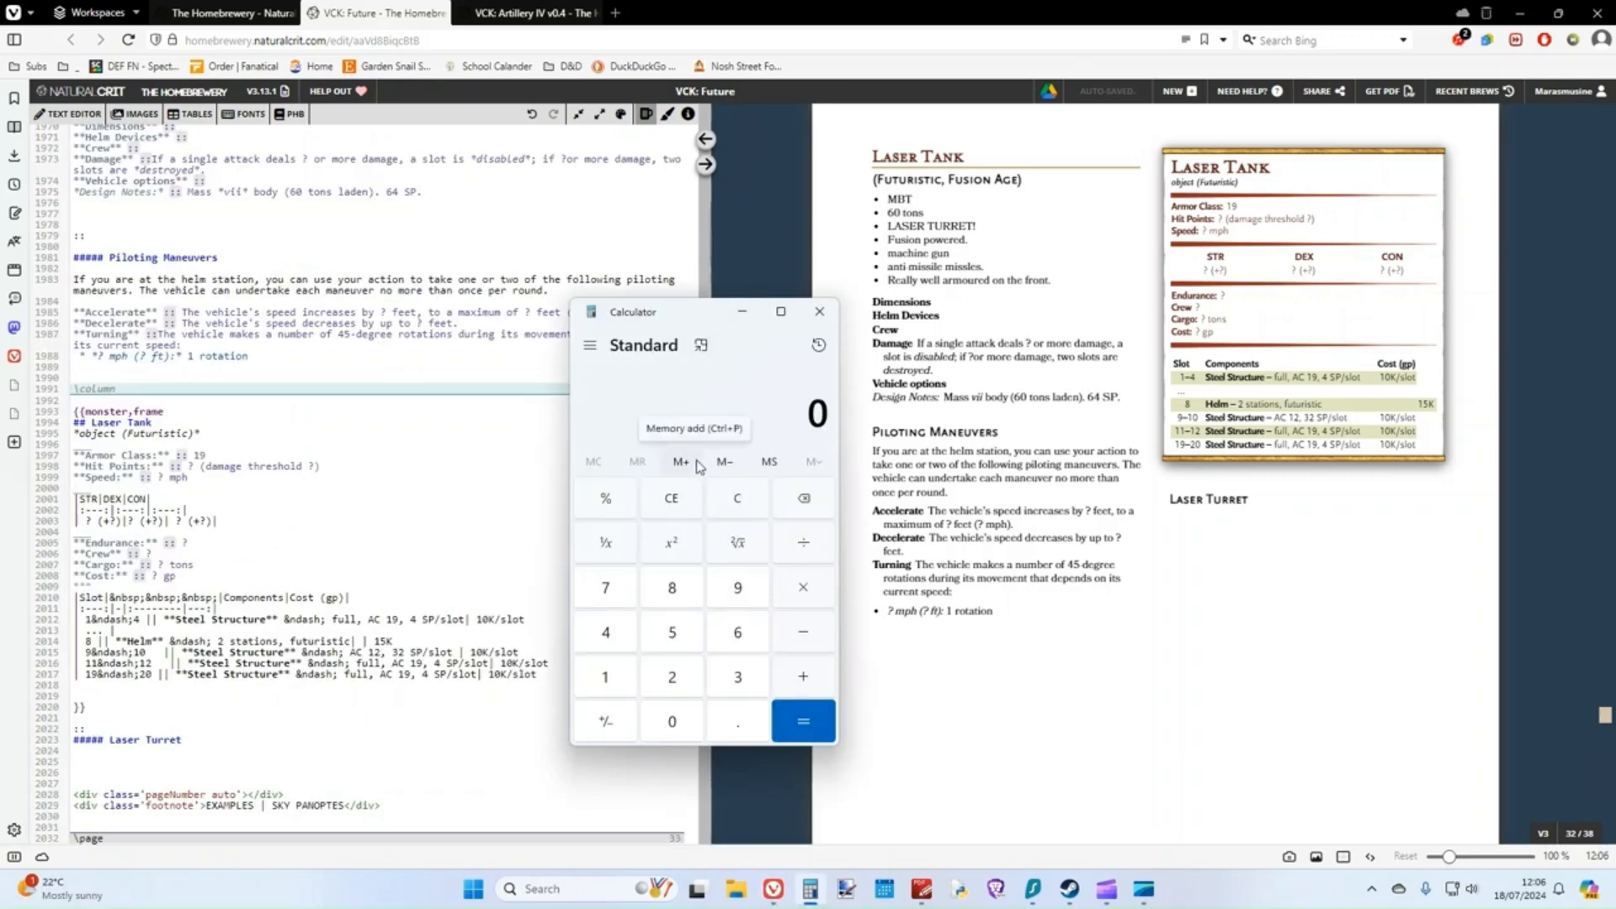
{"action": "key", "text": "8"}
{"action": "key", "text": "4"}
{"action": "key", "text": "Return"}
{"action": "key", "text": "plus"}
{"action": "key", "text": "Return"}
{"action": "key", "text": "Return"}
{"action": "left_click", "coordinate": [820, 313]}
{"action": "left_click_drag", "start_coordinate": [422, 193], "coordinate": [387, 193]}
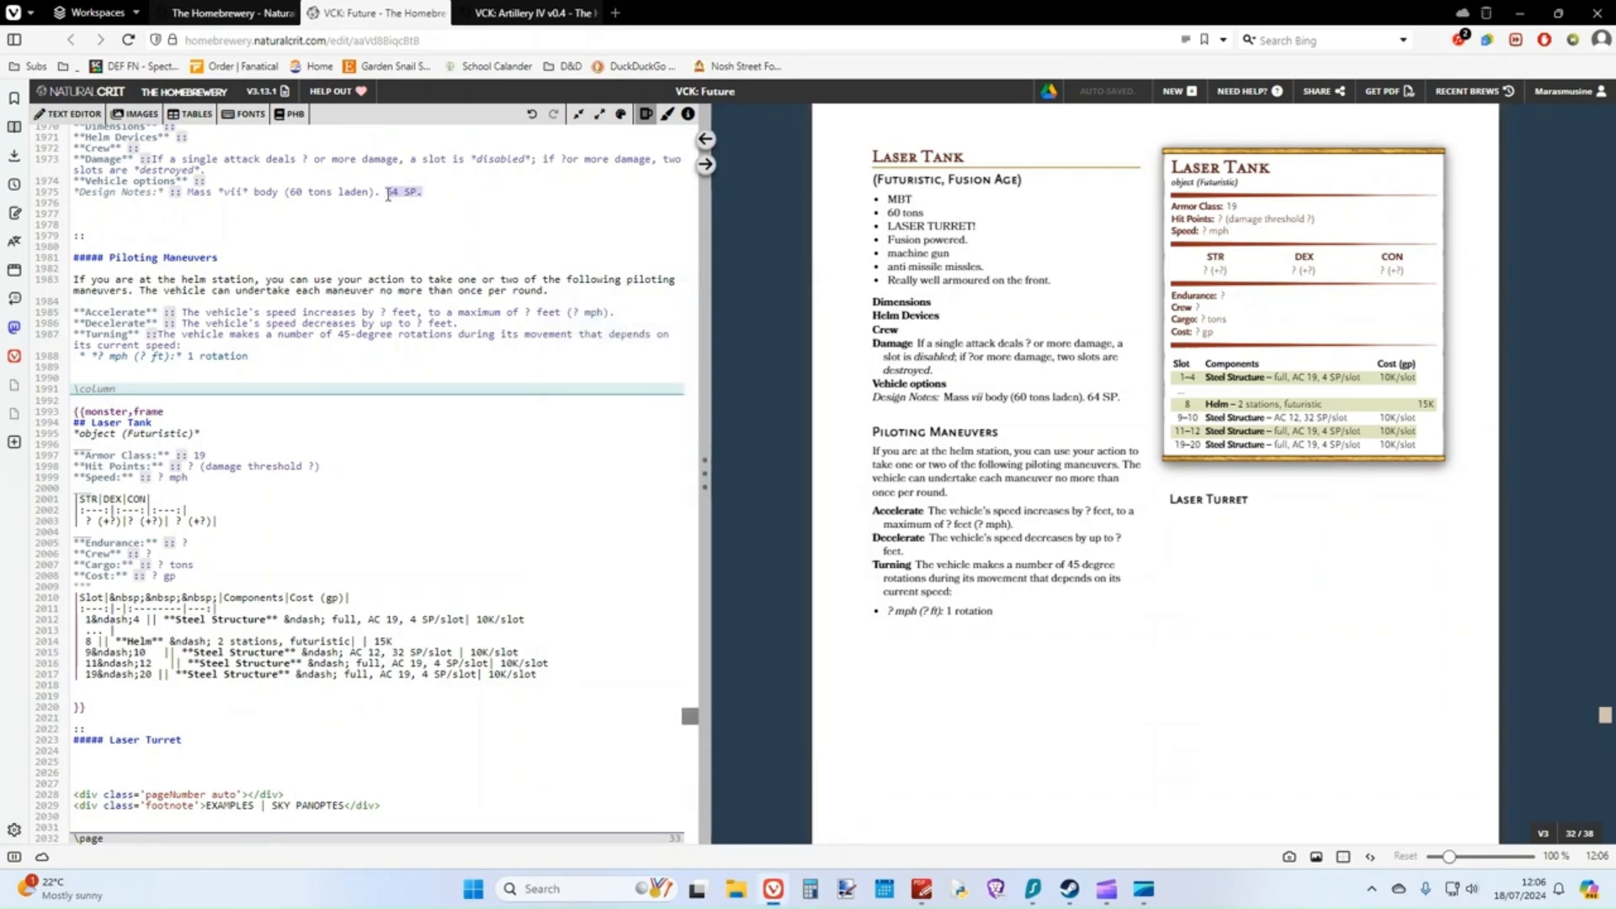
{"action": "type", "text": "96 SP."}
- Switch to the VCK_6.4 rulebook and check the hit point and HPR tables in the Statistics section
{"action": "left_click", "coordinate": [922, 888]}
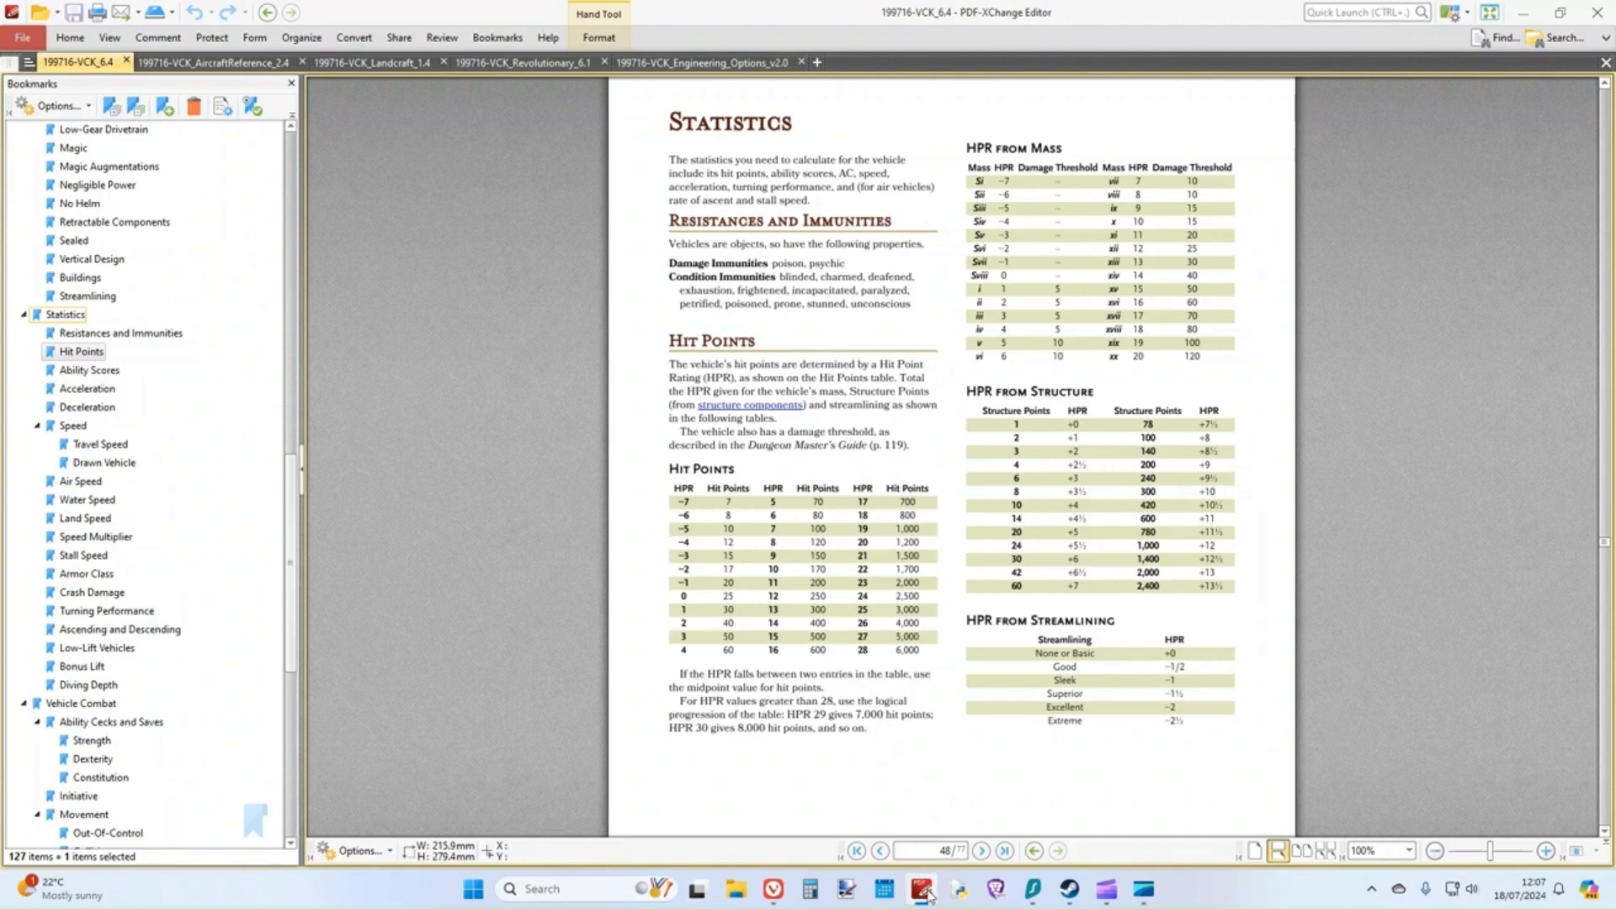
{"action": "mouse_move", "coordinate": [929, 894]}
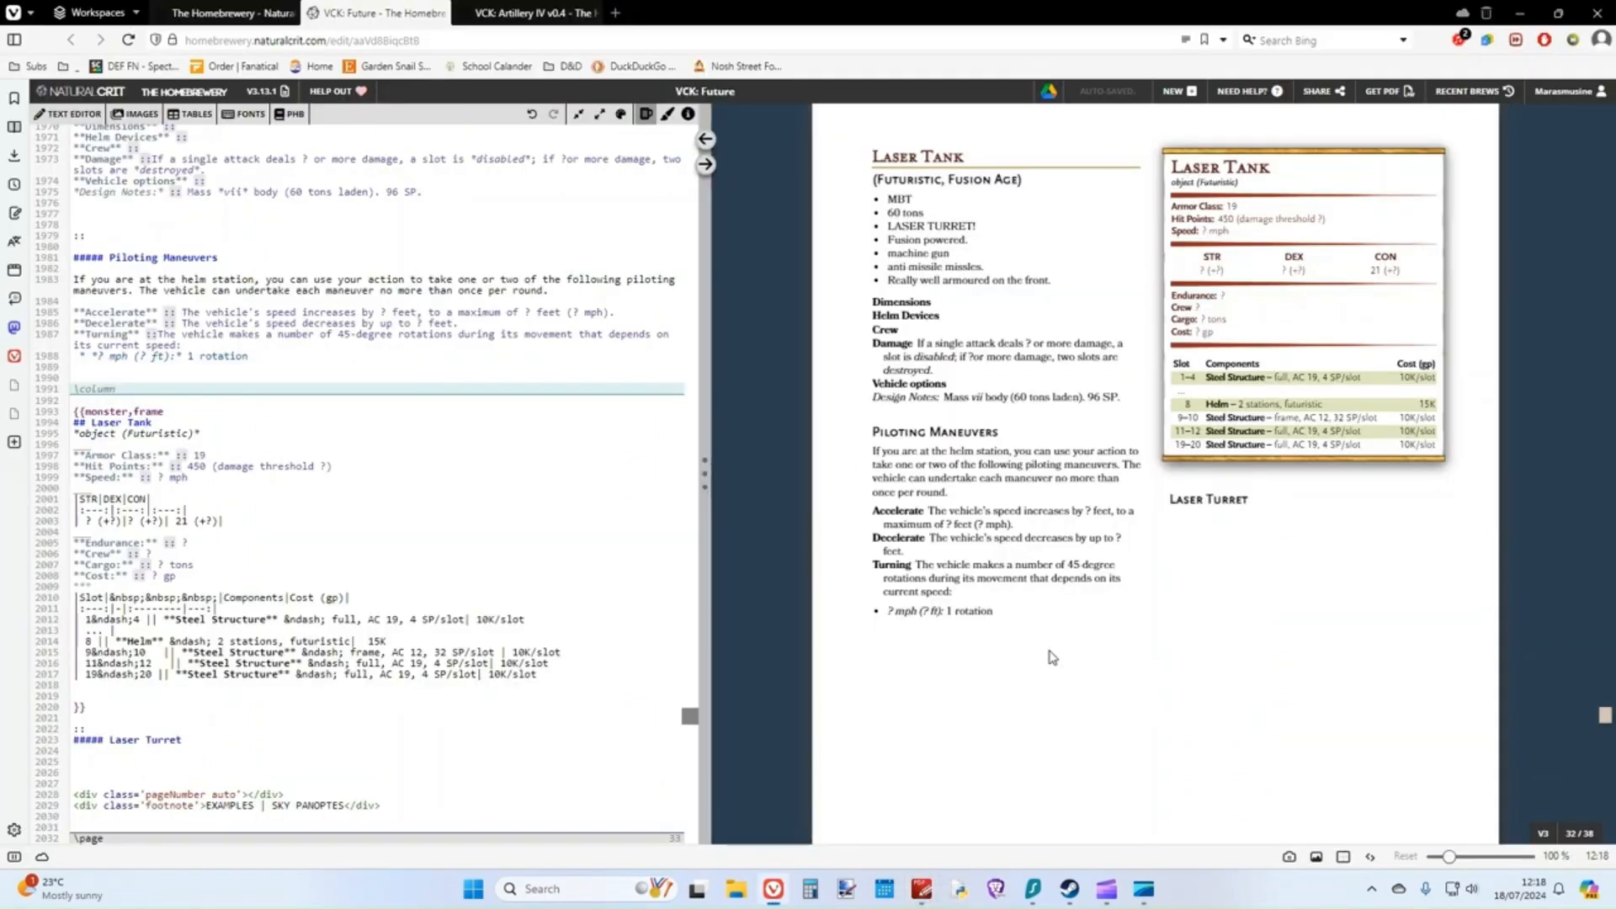
- Check the plating value table in VCK_Engineering_Options_v2.0 and add "Plating 4." to the Laser Tank's design notes
{"action": "left_click", "coordinate": [921, 889]}
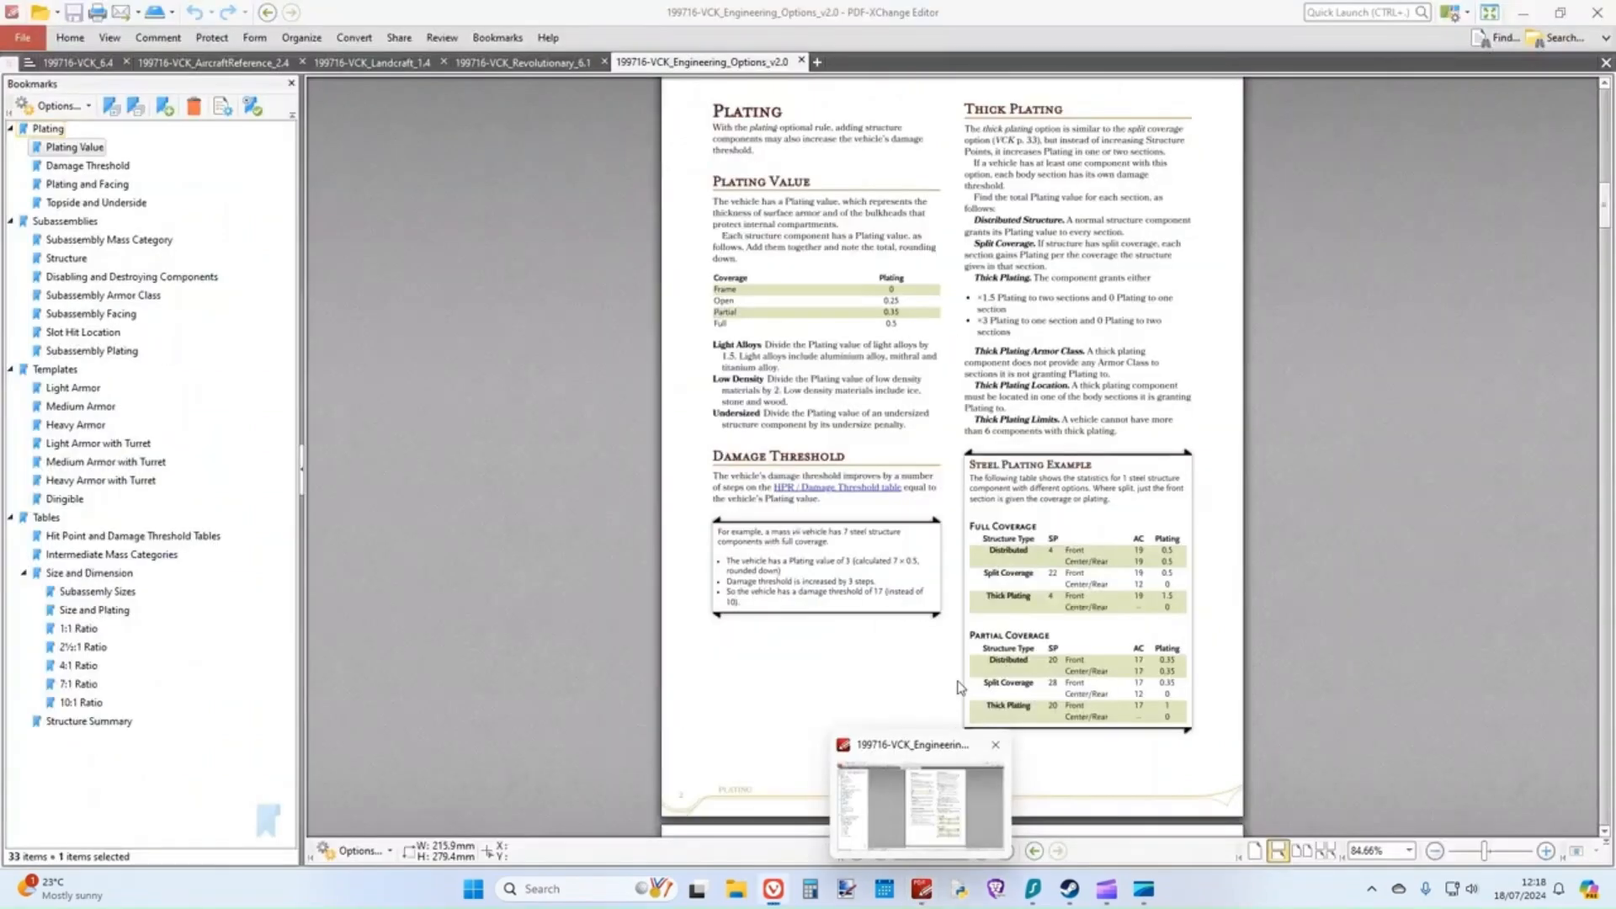
{"action": "left_click", "coordinate": [921, 803]}
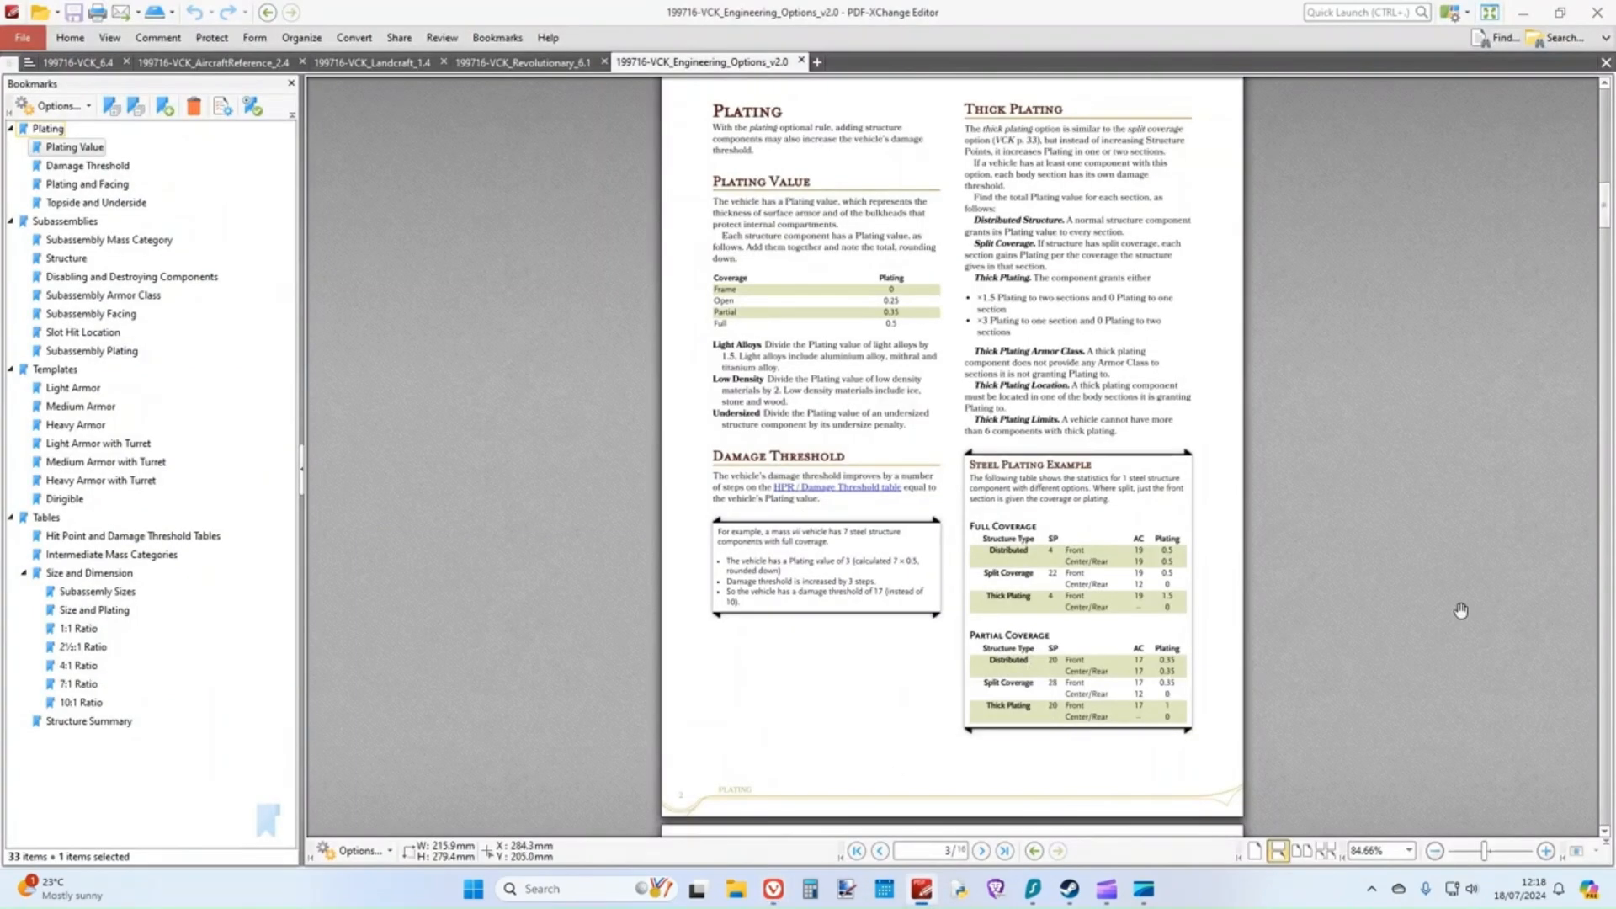
{"action": "mouse_move", "coordinate": [1606, 210]}
{"action": "left_mouse_down"}
{"action": "mouse_move", "coordinate": [1607, 107]}
{"action": "mouse_move", "coordinate": [1606, 195]}
{"action": "left_mouse_up"}
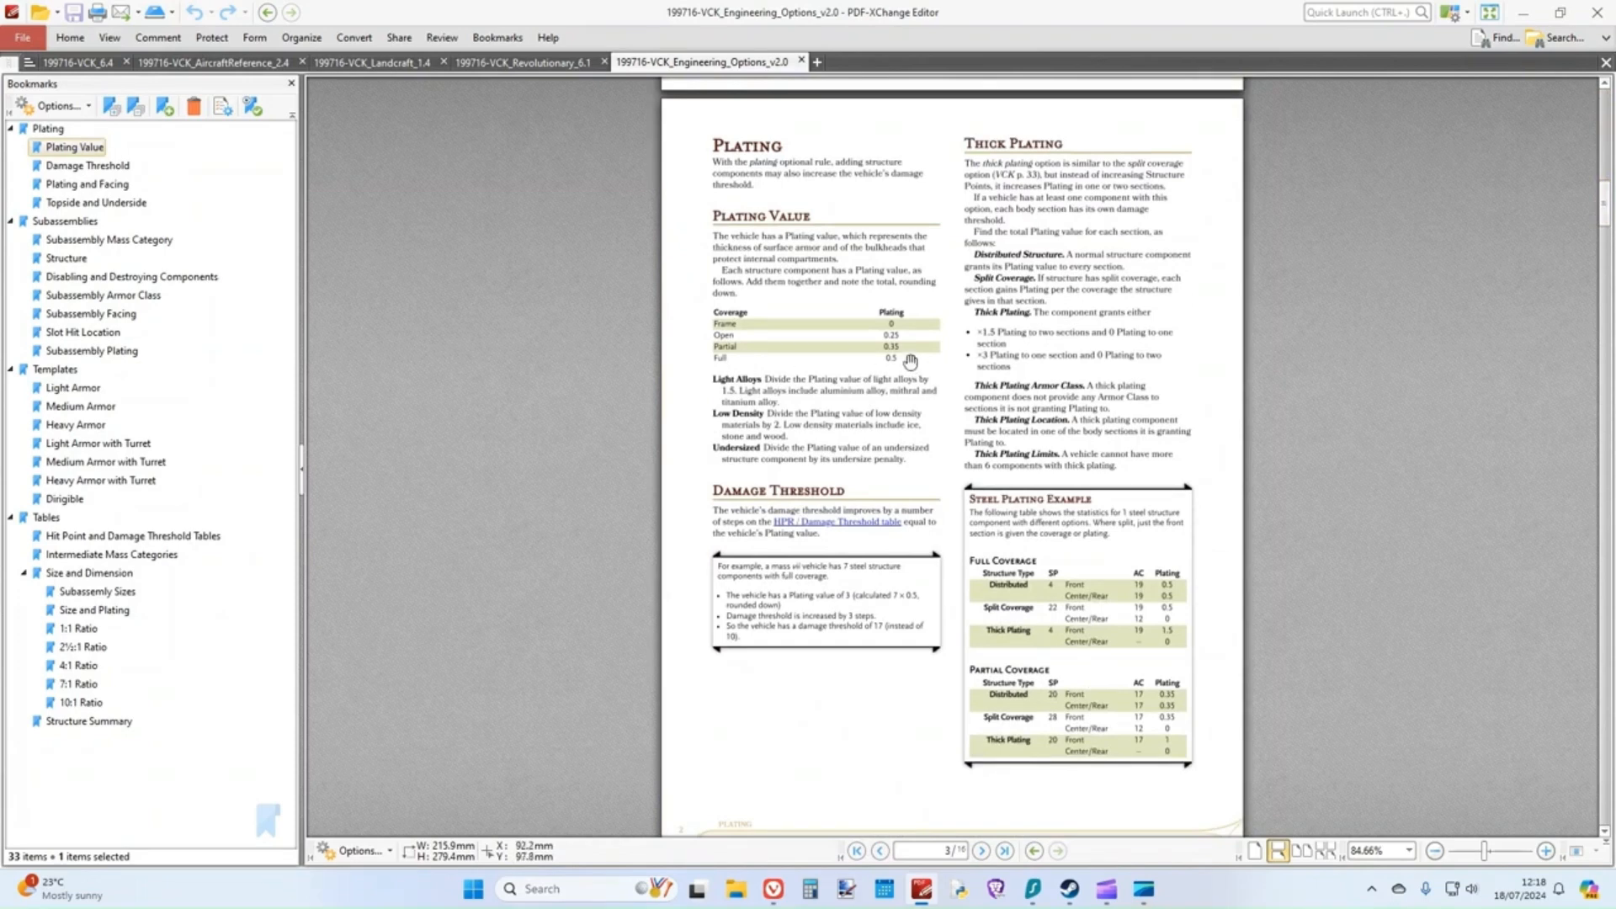
{"action": "left_click", "coordinate": [921, 897]}
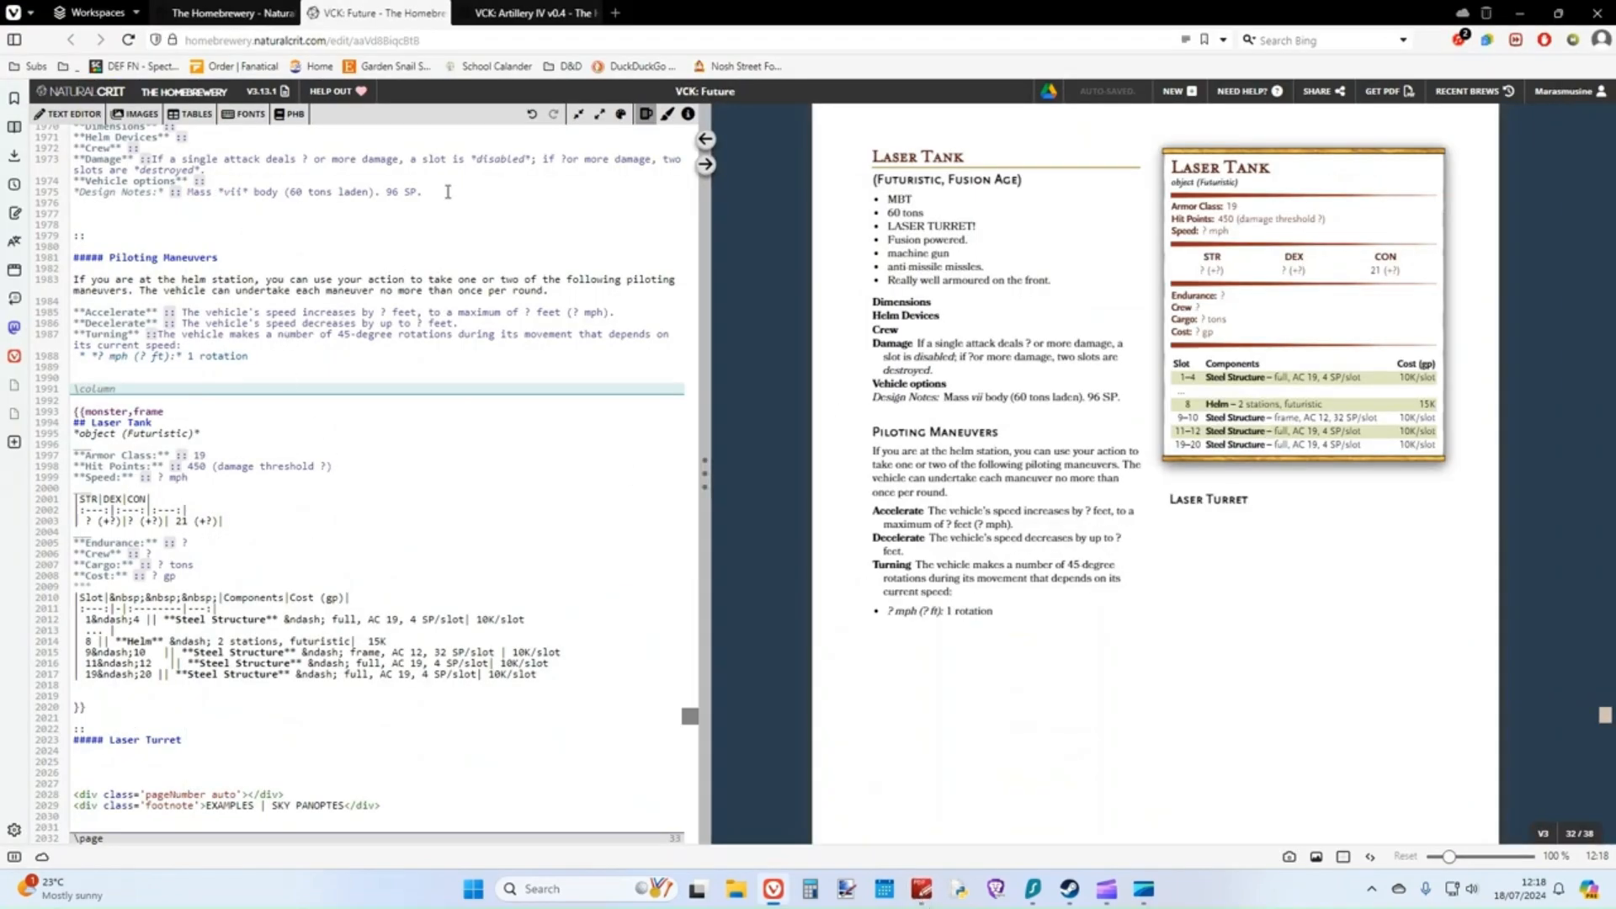
{"action": "type", "text": "Plating 4."}
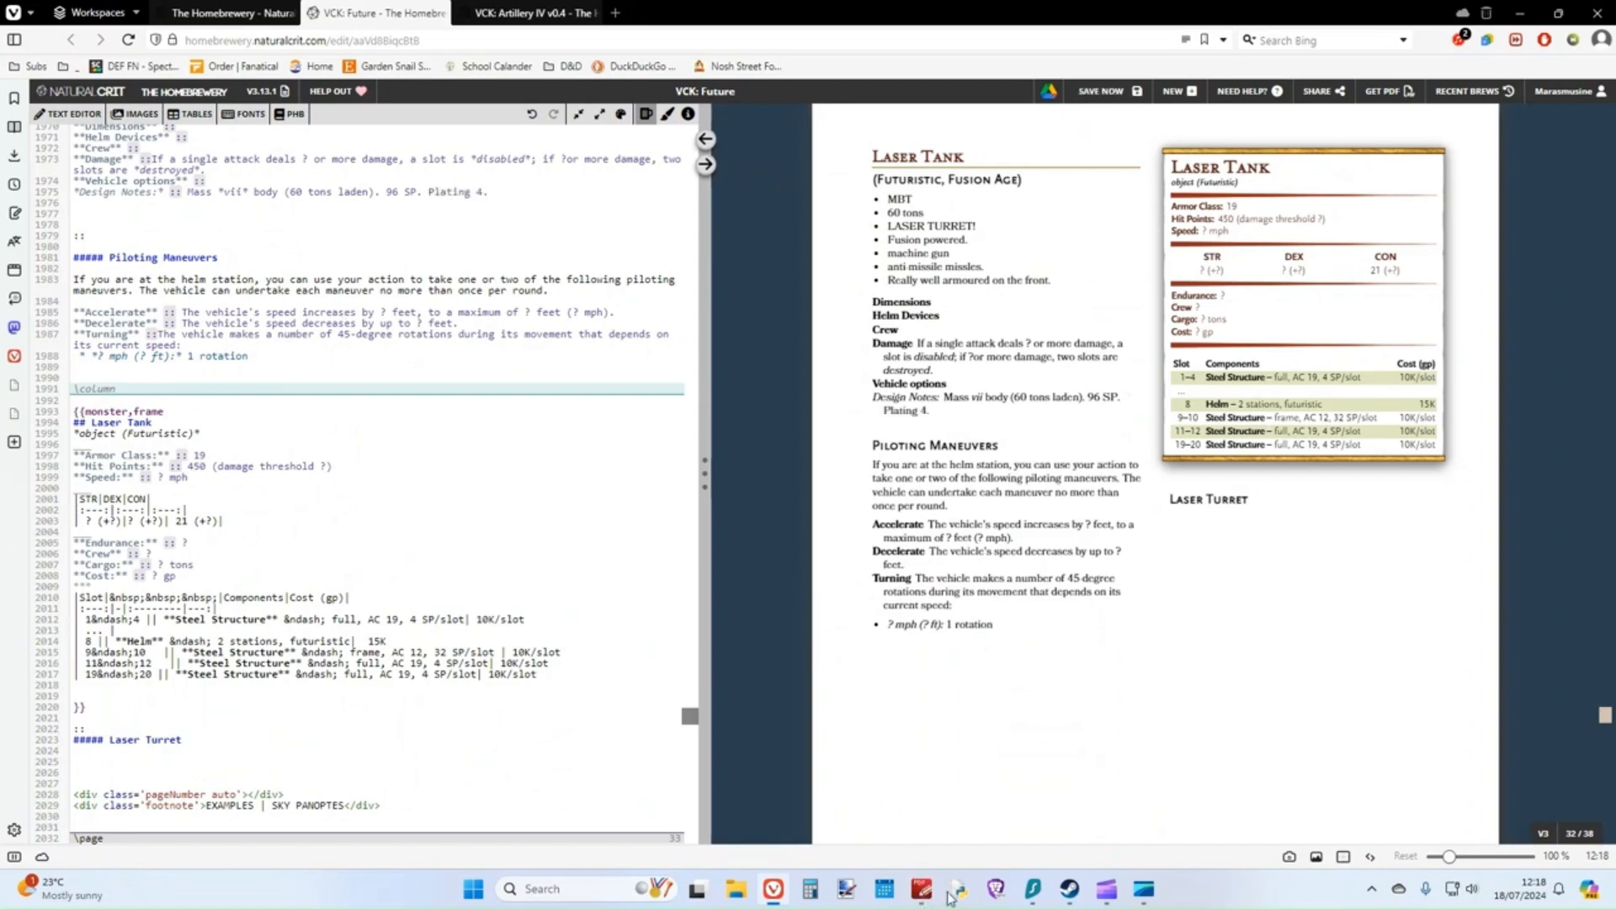
- Switch to the VCK_6.4 rulebook in PDF-XChange Editor and check the damage threshold values in the HPR from Mass table
{"action": "left_click", "coordinate": [921, 889]}
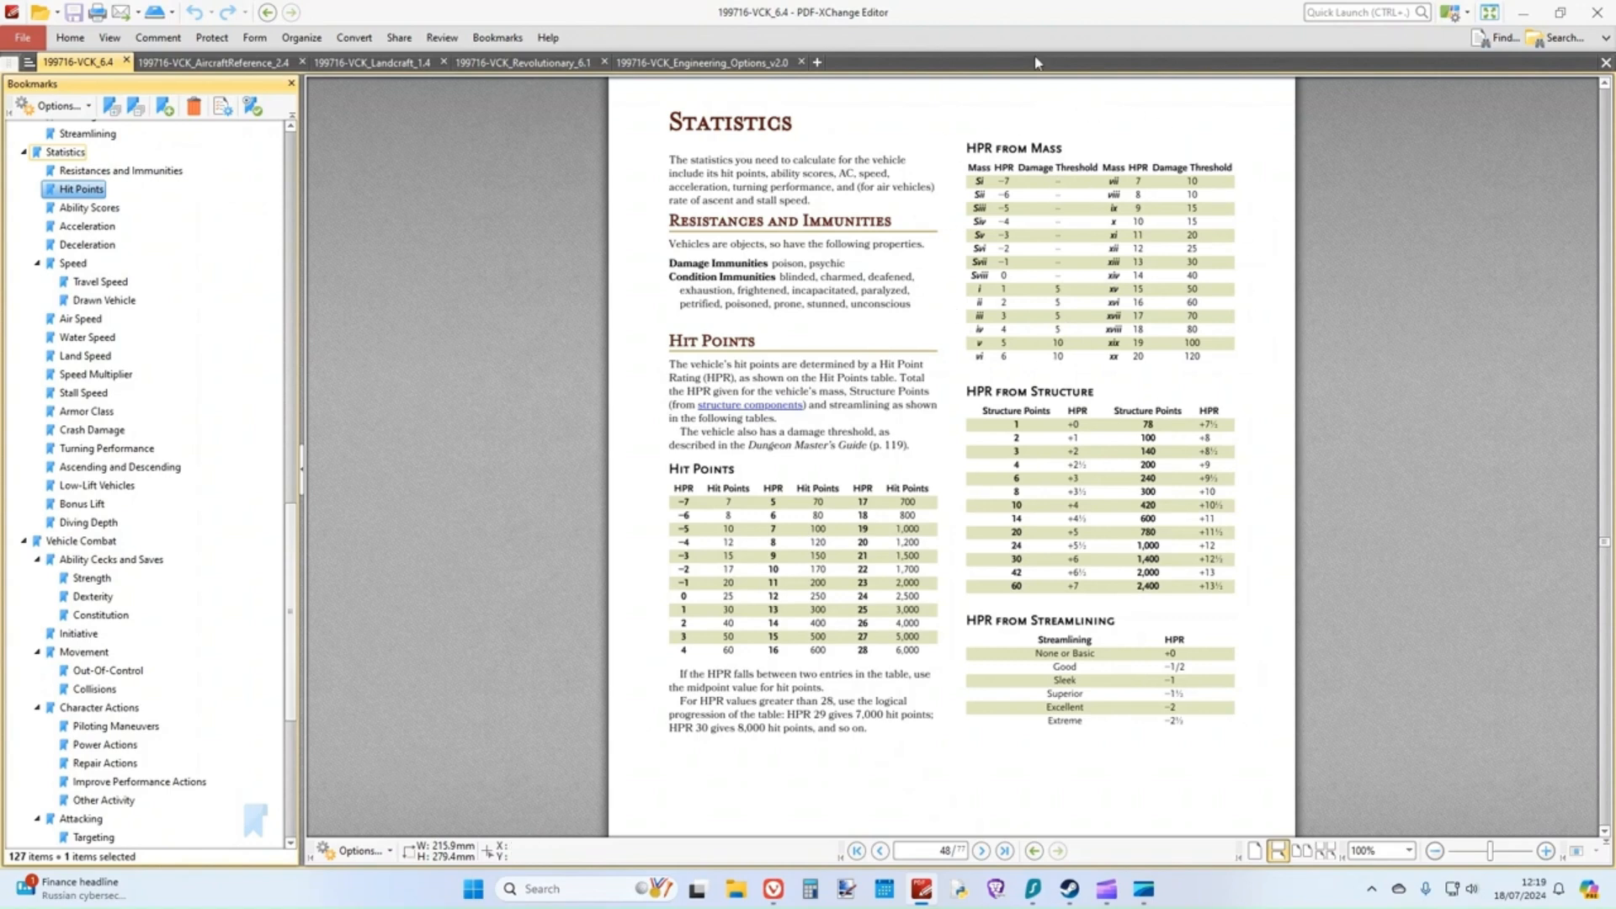
{"action": "mouse_move", "coordinate": [924, 902]}
{"action": "left_click", "coordinate": [1209, 240]}
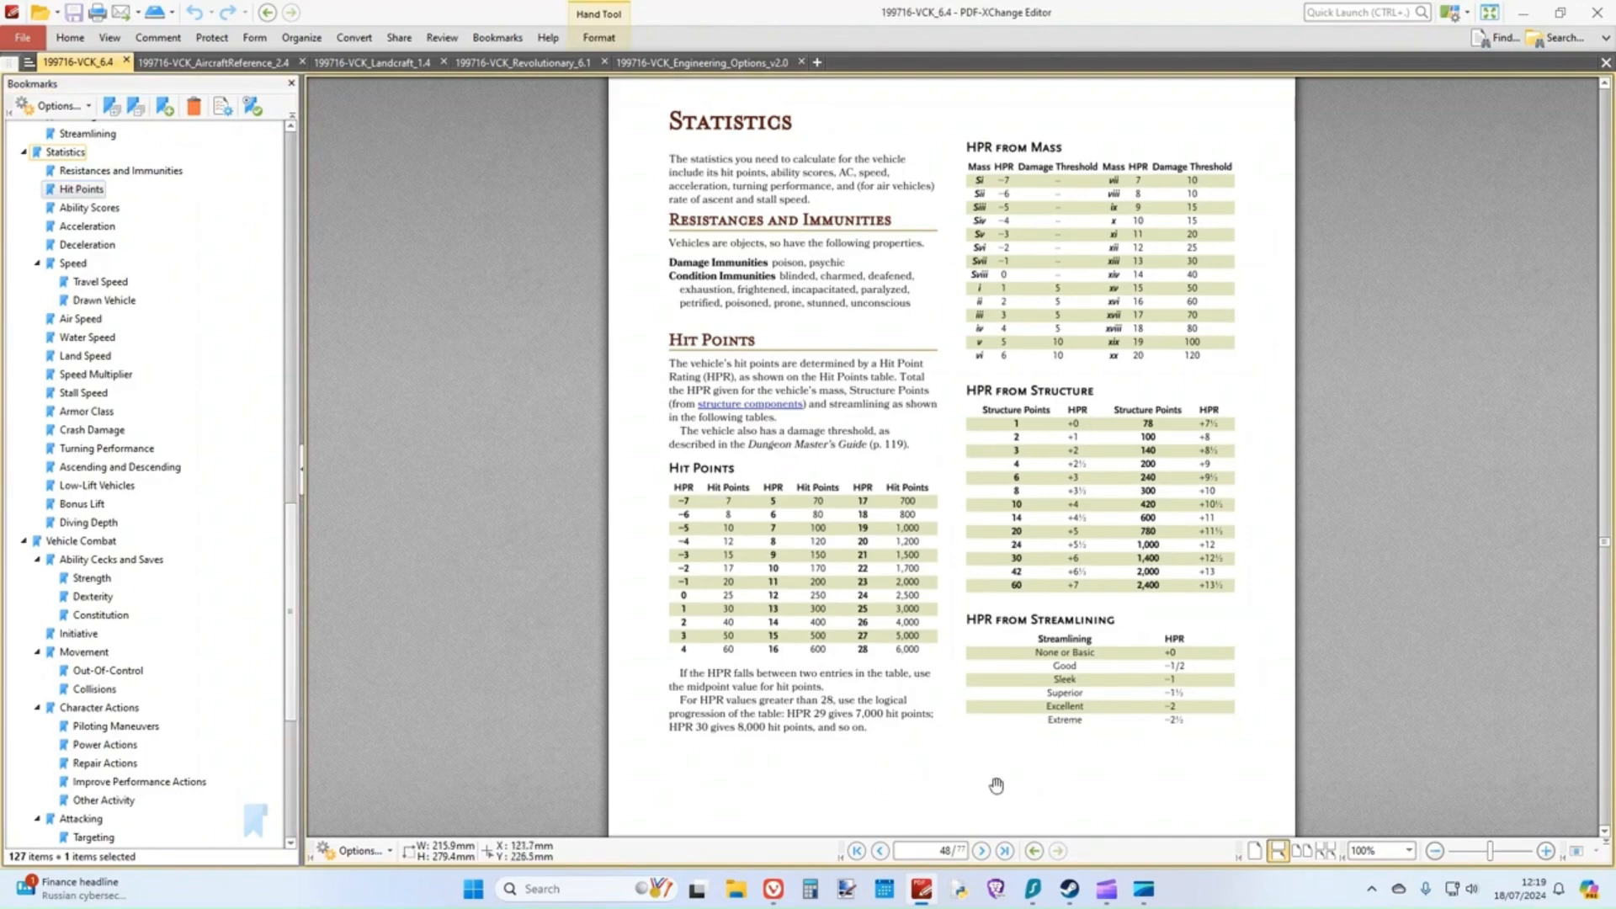
{"action": "left_click", "coordinate": [923, 892]}
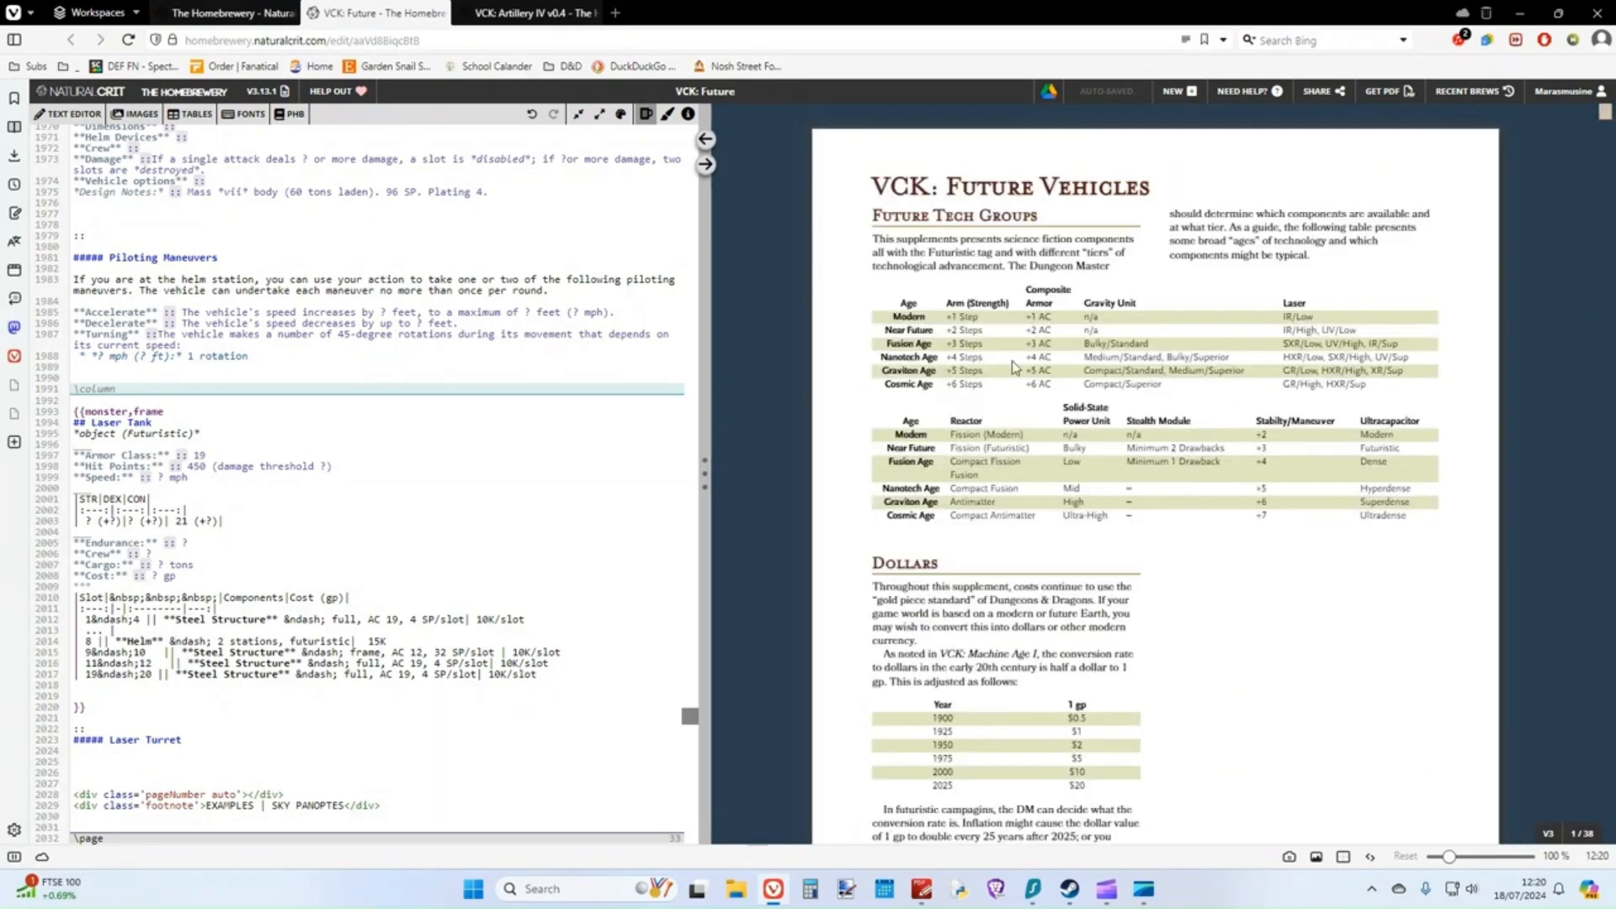
- Return to the brew in the browser and consult the Future Tech Groups table for the Fusion Age composite armor bonus
{"action": "left_click_drag", "start_coordinate": [1052, 344], "coordinate": [1027, 350]}
{"action": "left_click_drag", "start_coordinate": [1605, 113], "coordinate": [1607, 299]}
{"action": "scroll", "coordinate": [1041, 594], "scroll_direction": "down", "scroll_amount": 3}
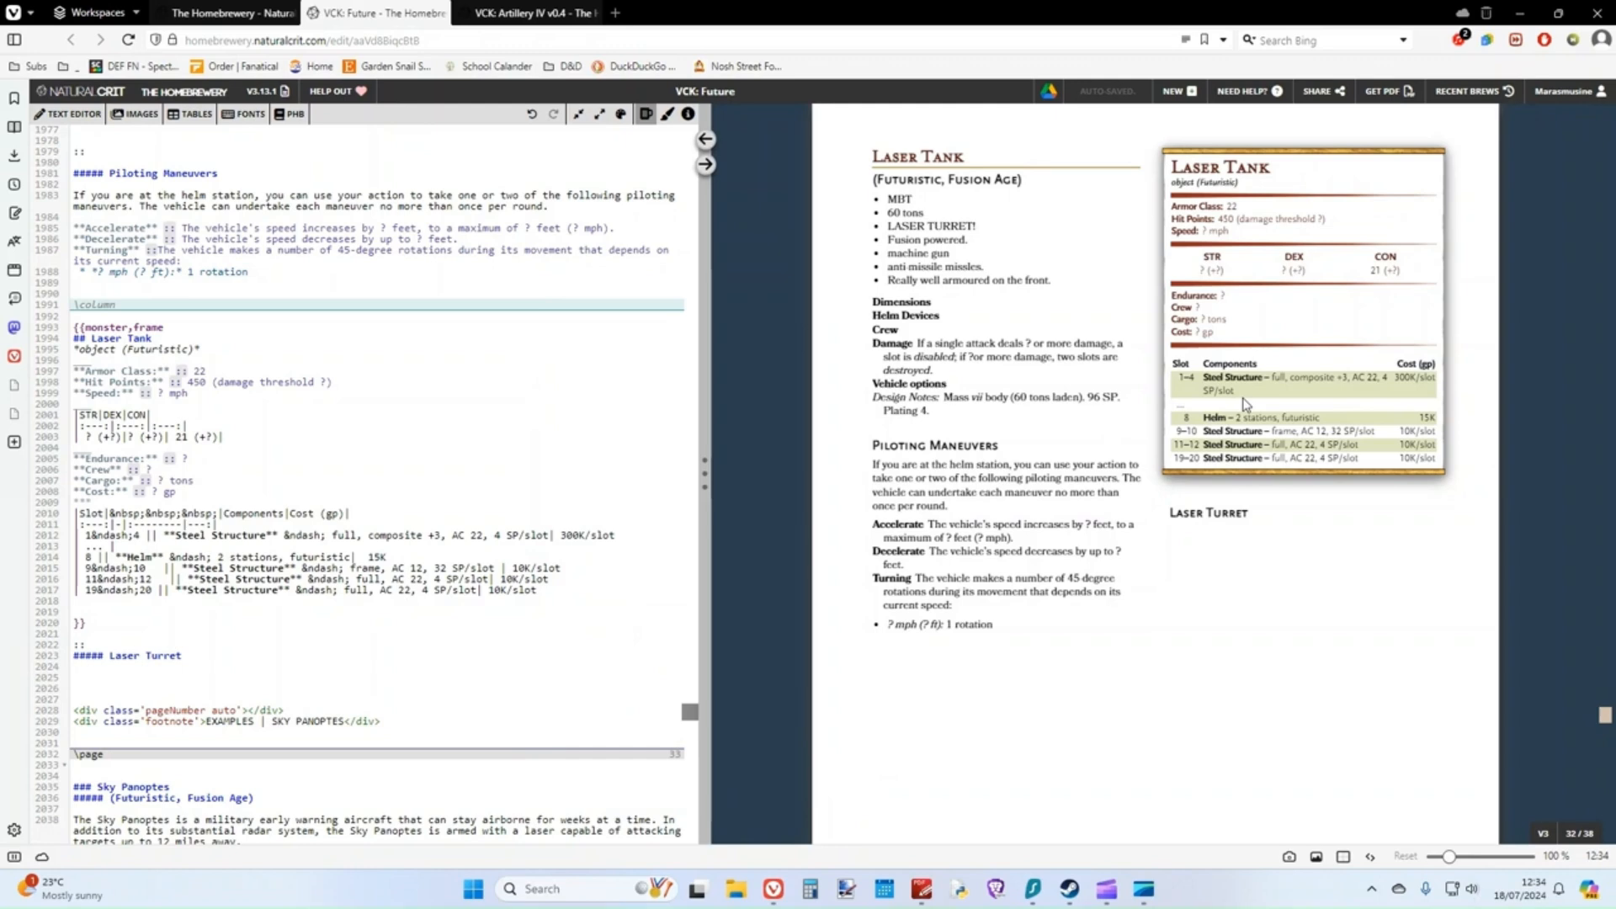
- Add up the tank's plating value in Calculator and change the Laser Tank's design notes to "Plating 10."
{"action": "left_click", "coordinate": [810, 890]}
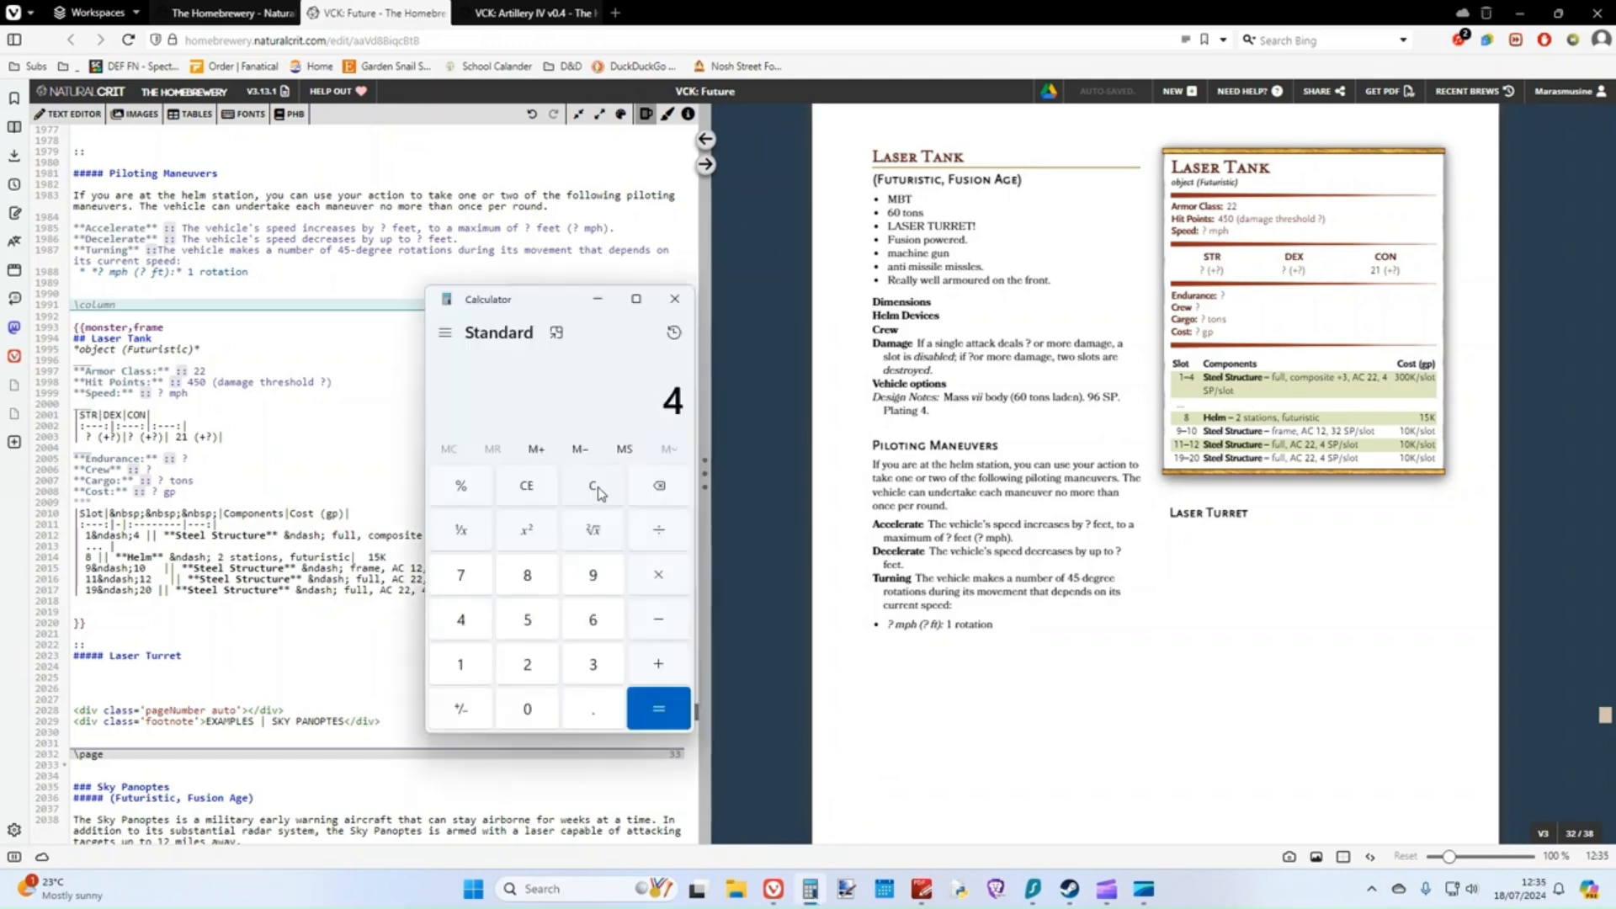
{"action": "type", "text": "2"}
{"action": "key", "text": "Return"}
{"action": "key", "text": "2"}
{"action": "key", "text": "Return"}
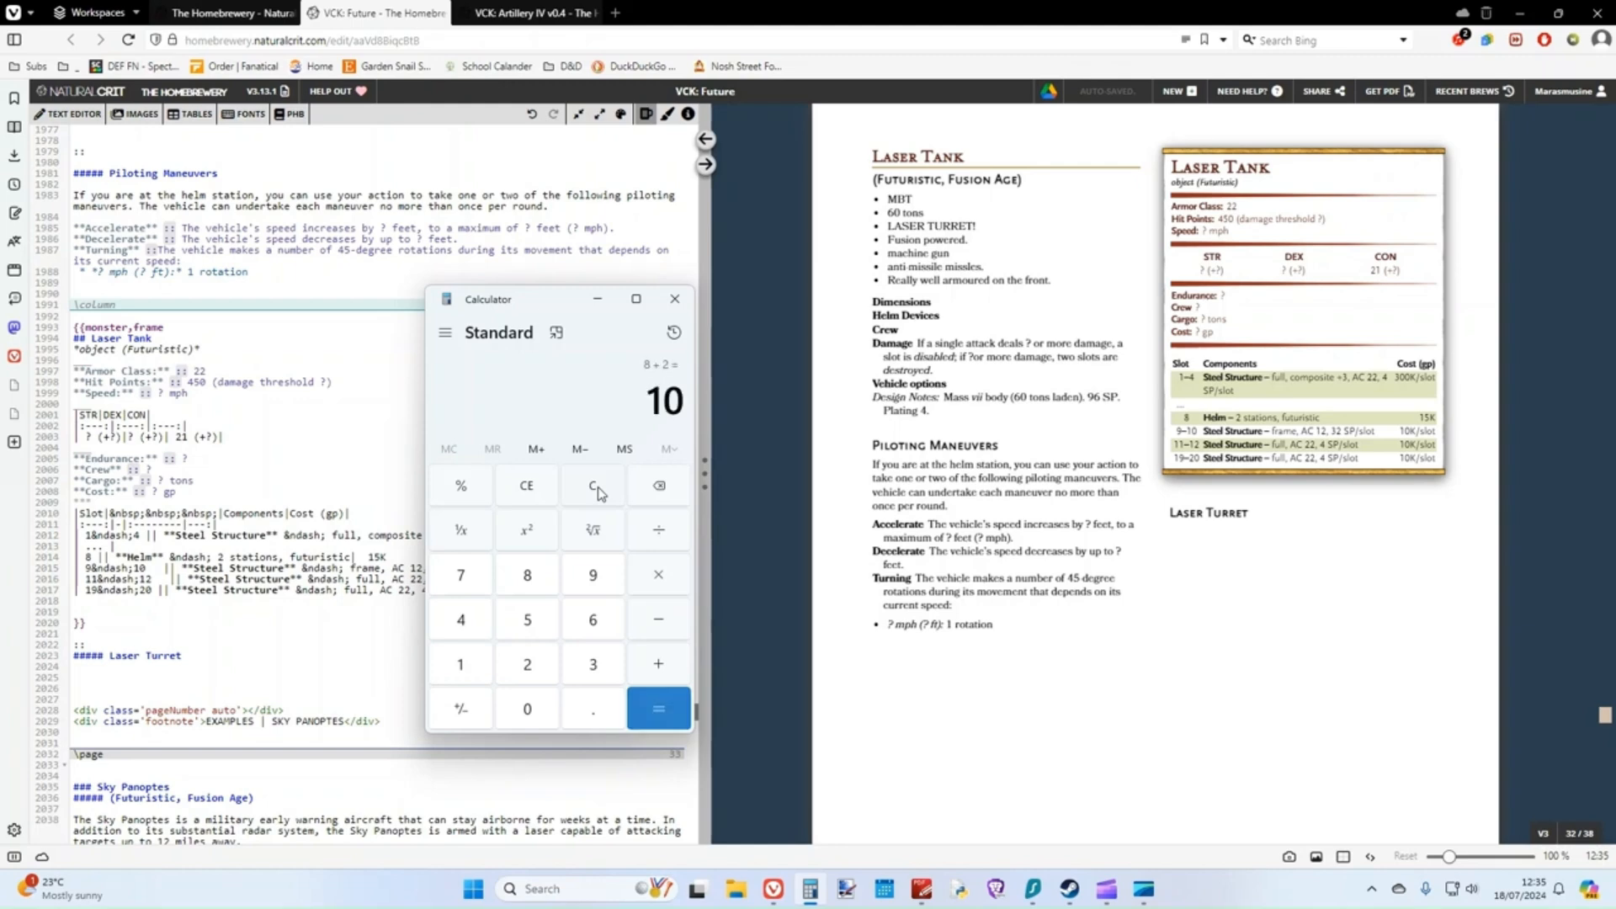
{"action": "left_click", "coordinate": [681, 304]}
{"action": "scroll", "coordinate": [426, 454], "scroll_direction": "up", "scroll_amount": 1}
{"action": "scroll", "coordinate": [426, 454], "scroll_direction": "up", "scroll_amount": 2}
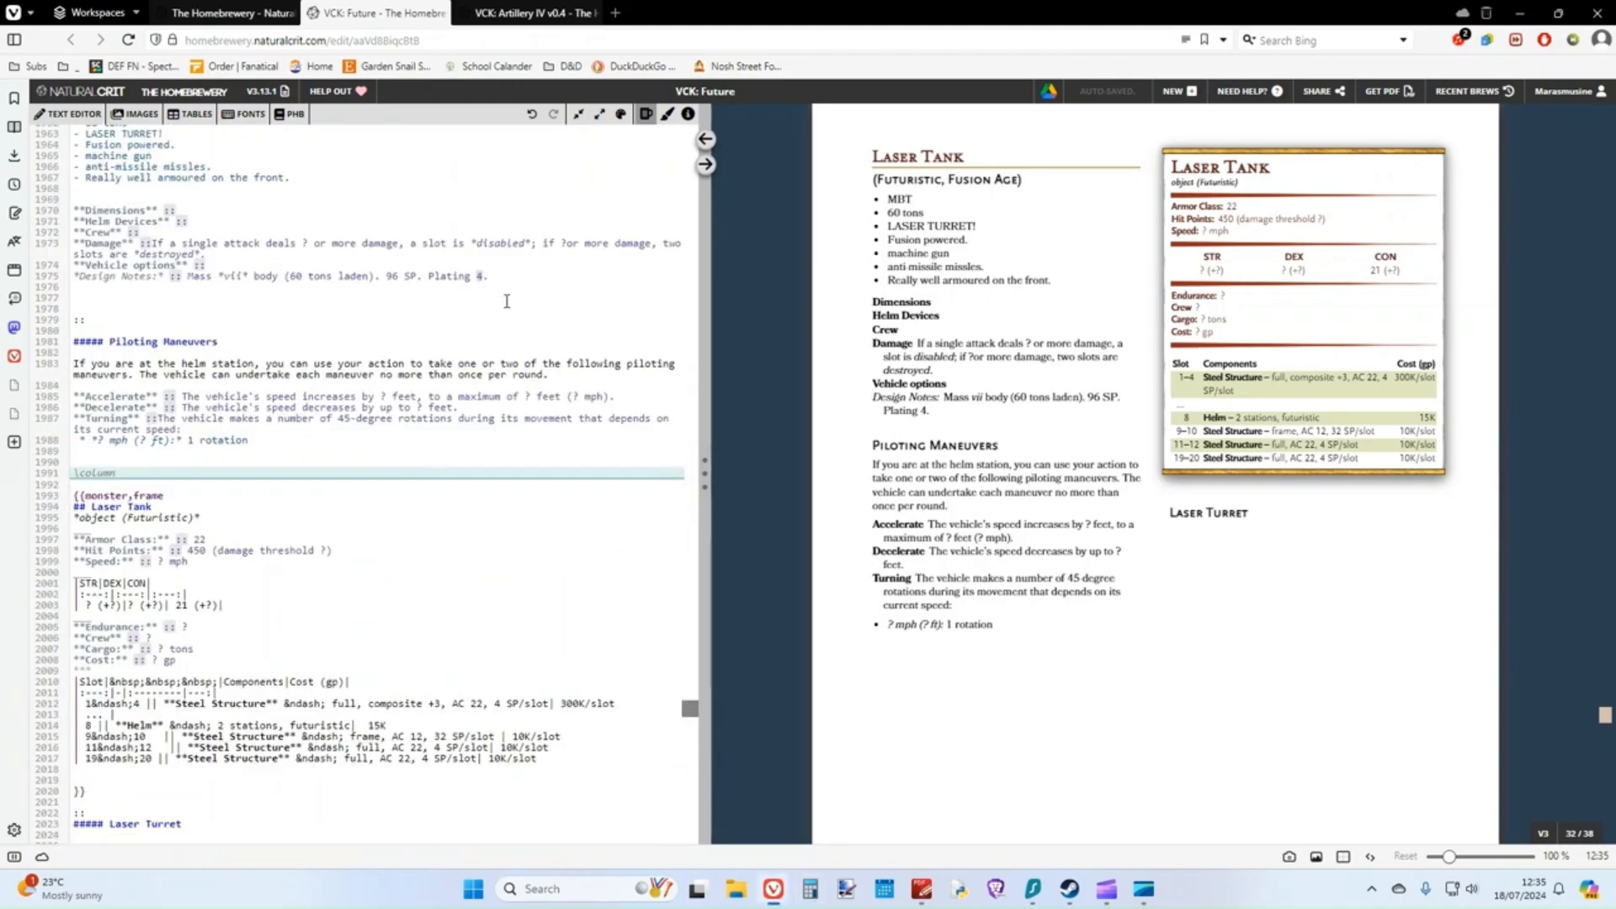
- Look up the damage threshold in the rulebook's HPR from Mass table and set the Laser Tank's damage threshold to 70
{"action": "key", "text": "alt+Tab"}
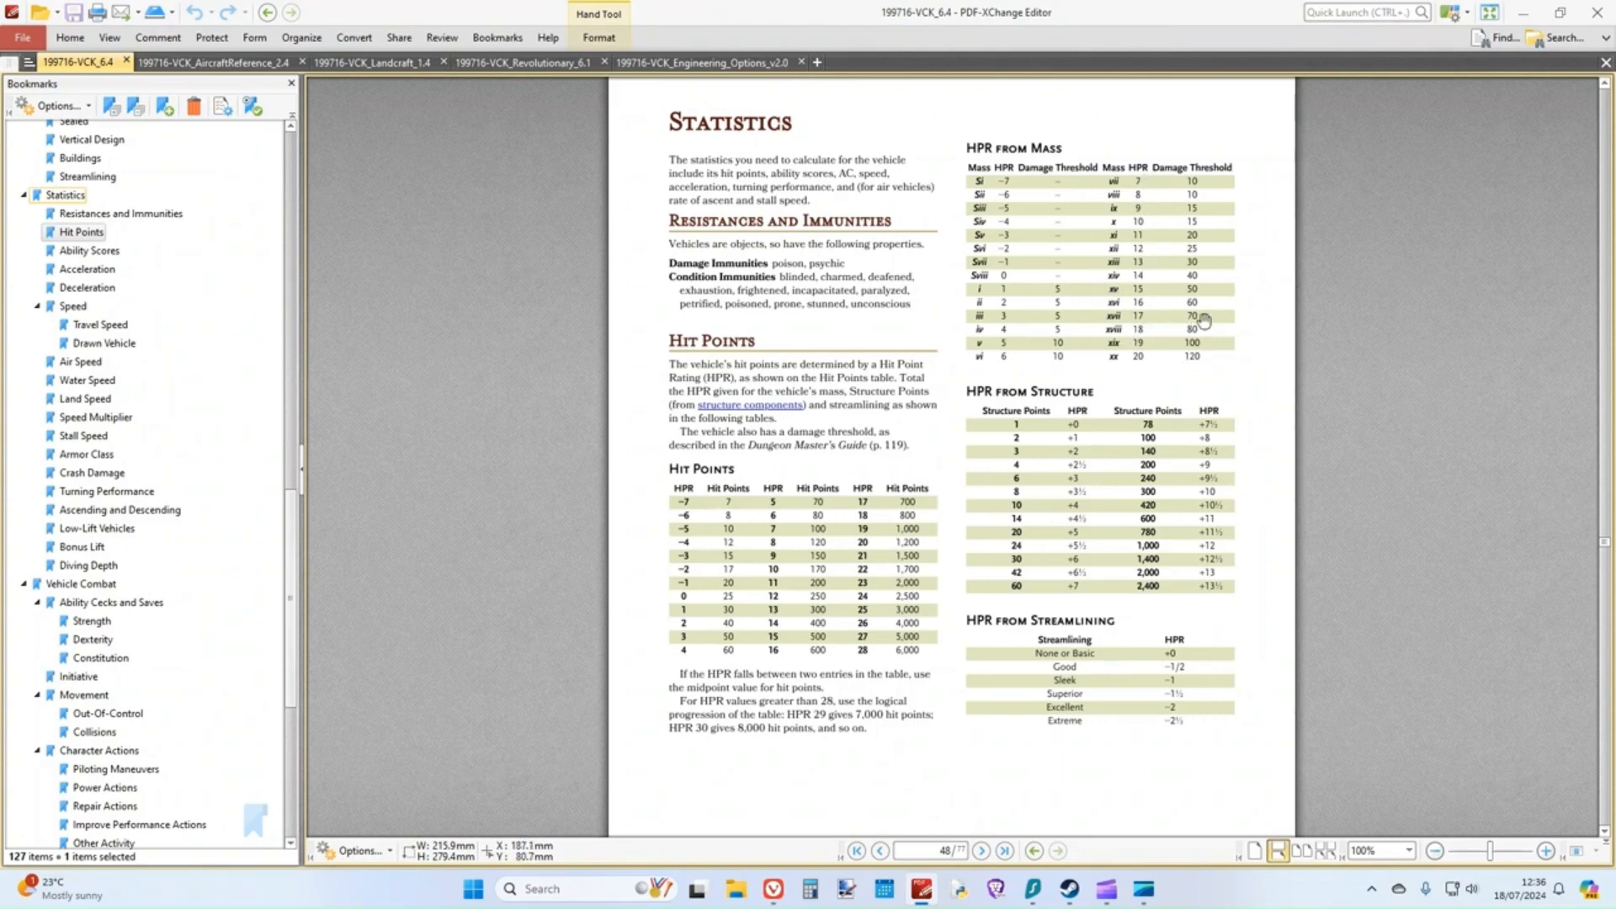
{"action": "left_click", "coordinate": [1527, 12]}
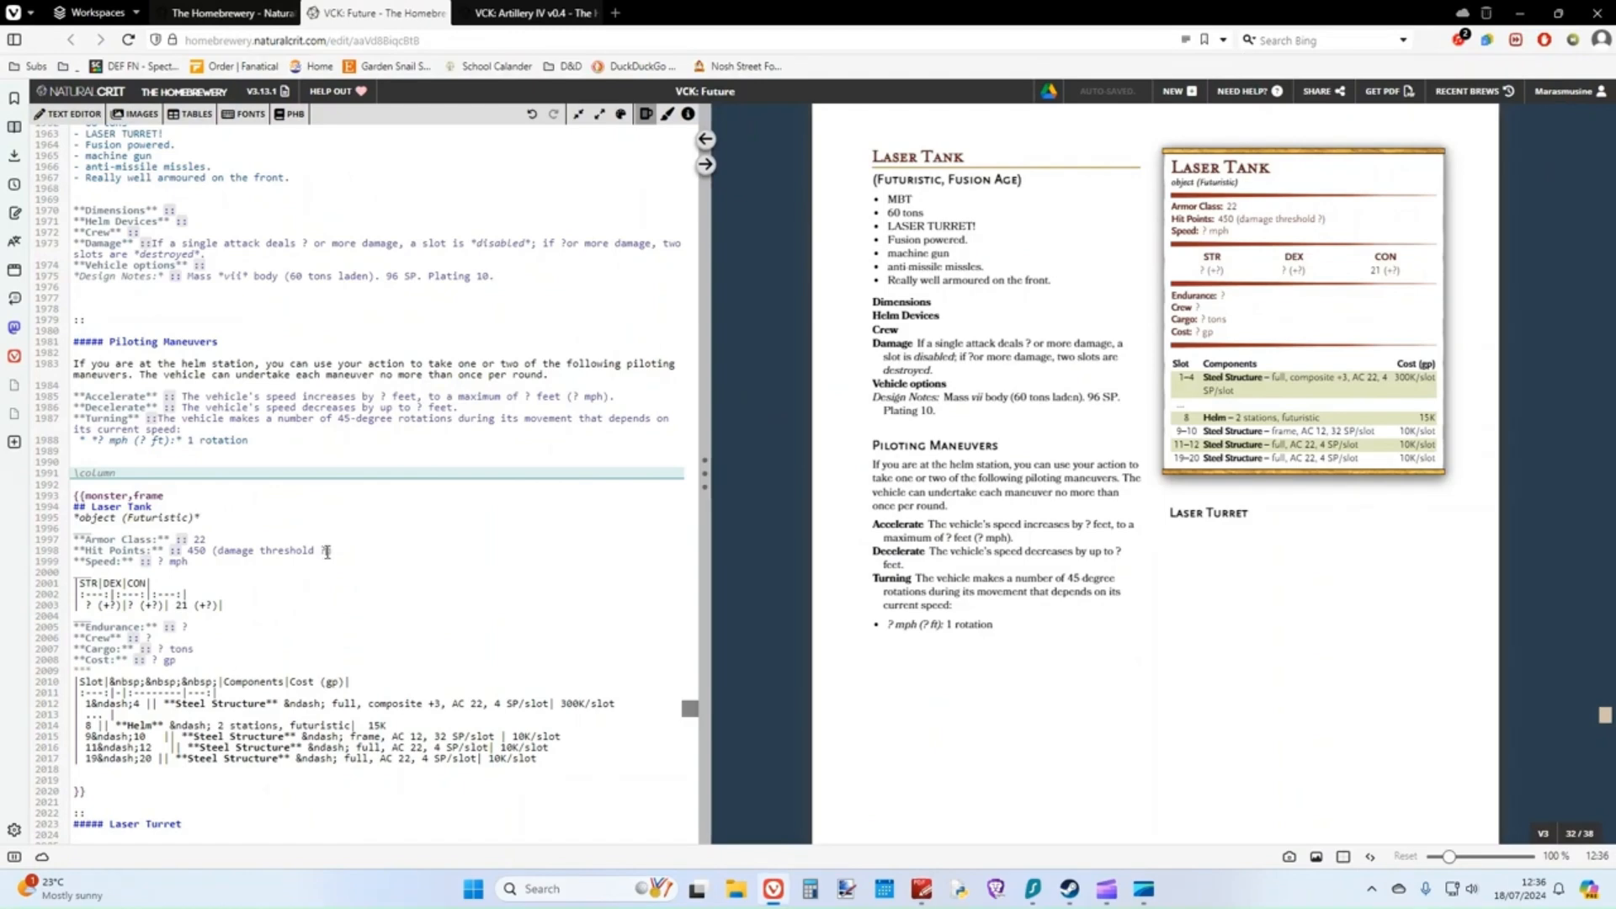
{"action": "key", "text": "BackSpace"}
{"action": "type", "text": "70"}
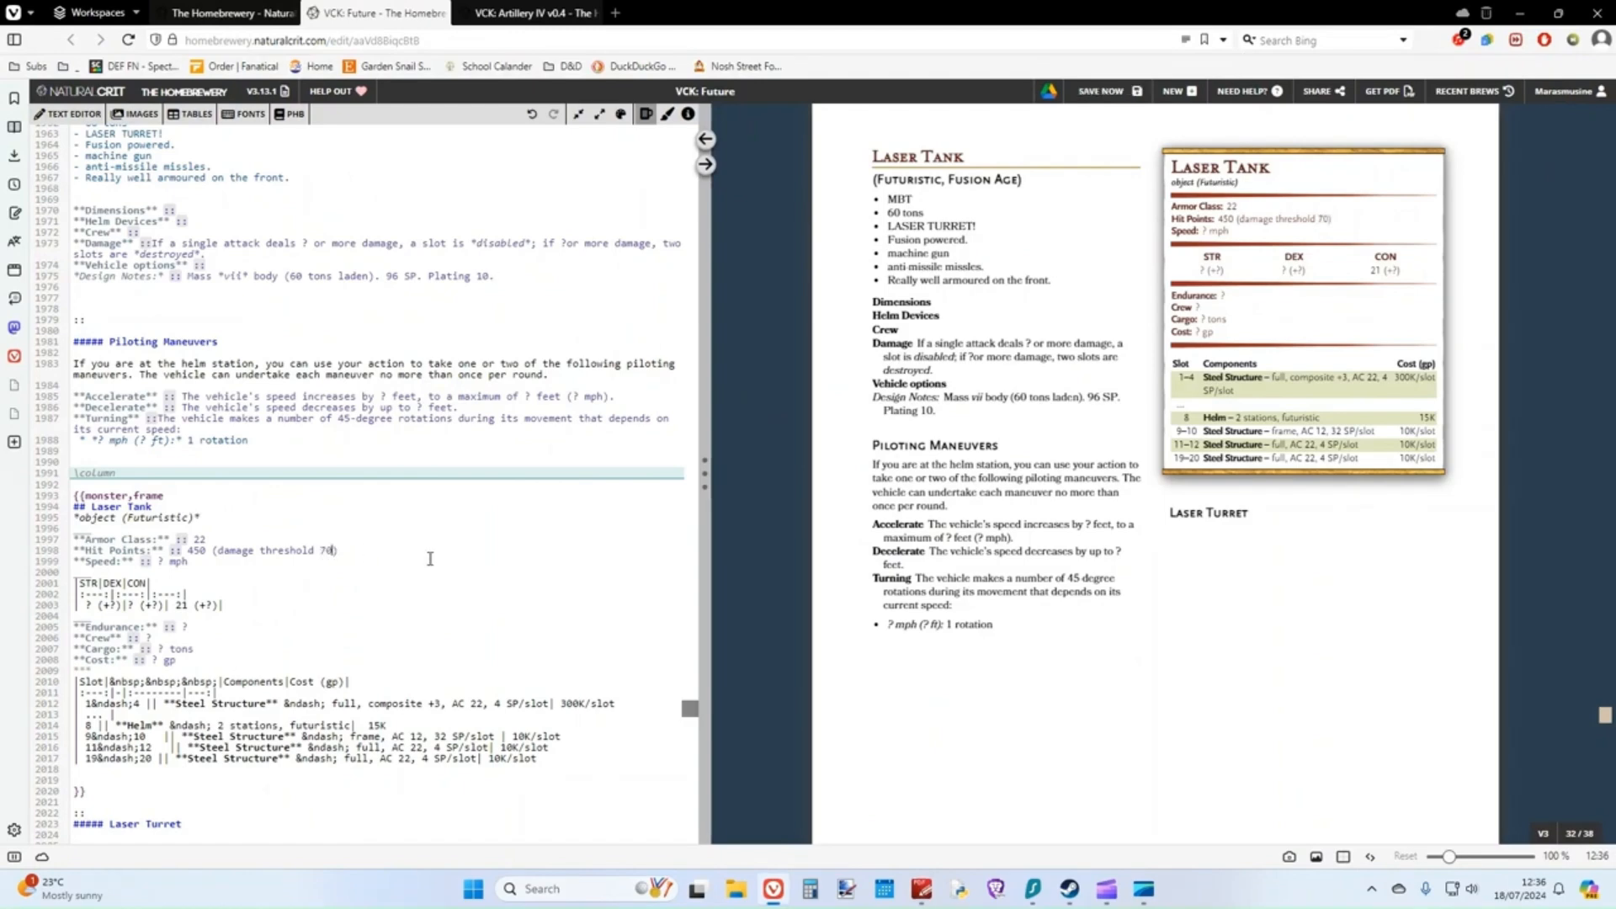